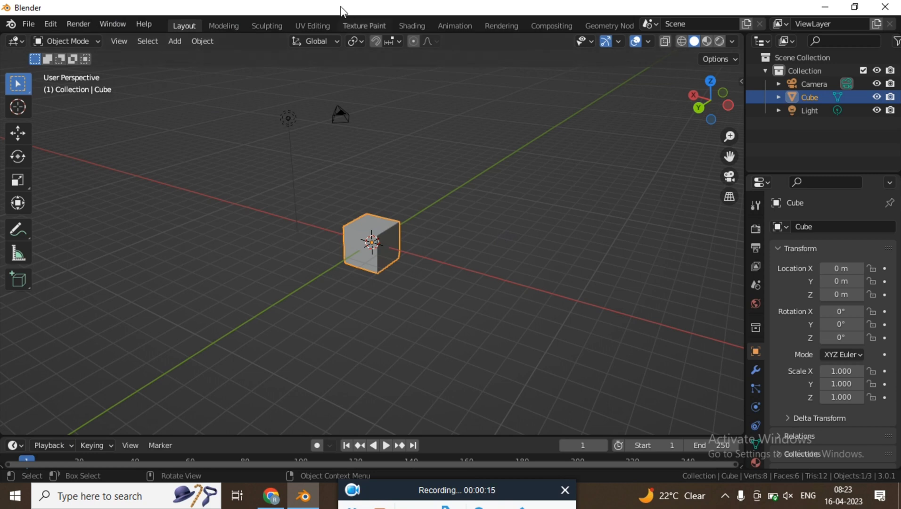
# Put the default cube into Edit Mode and view it from another side
pyautogui.moveTo(427, 189); pyautogui.dragTo(372, 194, button='middle')
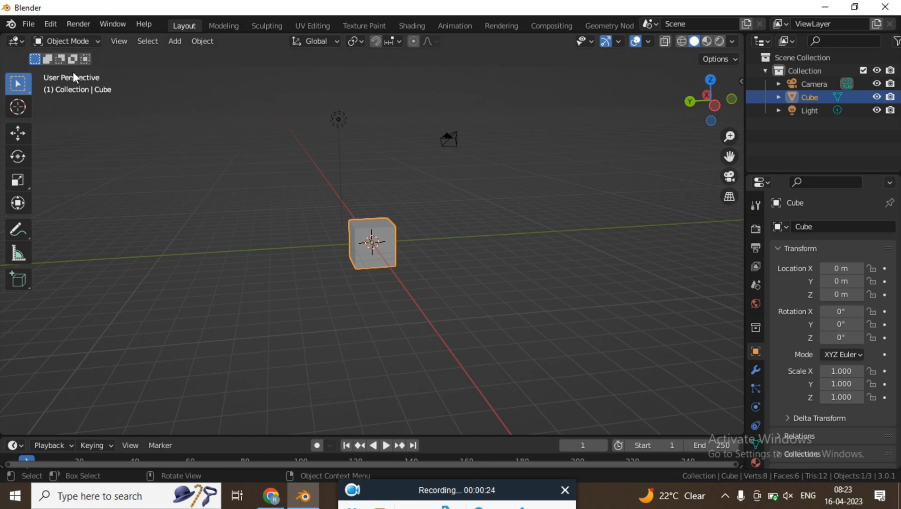
pyautogui.click(67, 42)
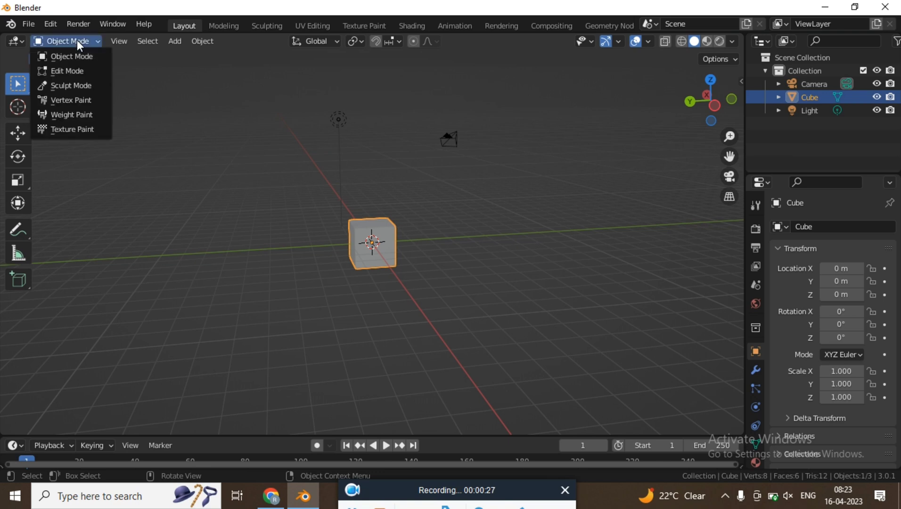
pyautogui.click(87, 67)
pyautogui.moveTo(337, 250); pyautogui.dragTo(161, 221, button='middle')
pyautogui.moveTo(386, 210); pyautogui.dragTo(280, 243, button='middle')
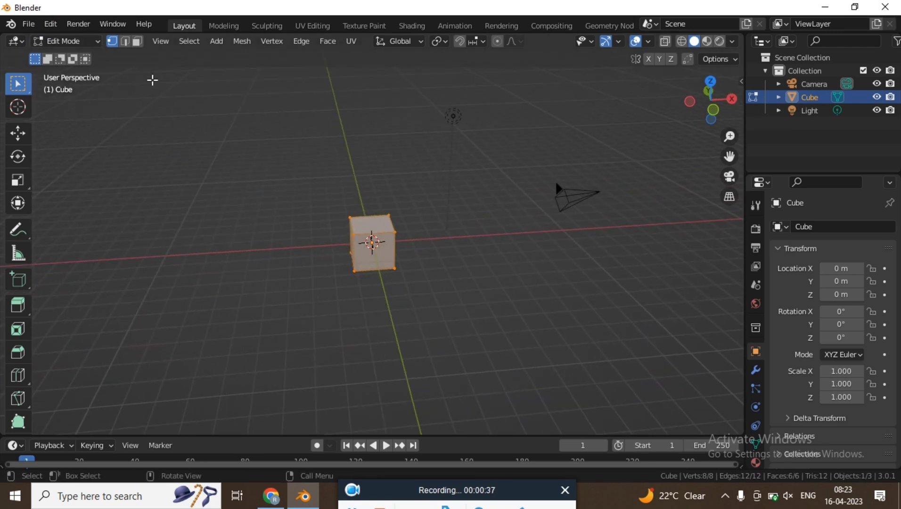
# Toggle the cube between Object Mode and Edit Mode twice, finishing in Edit Mode
pyautogui.press('Tab')
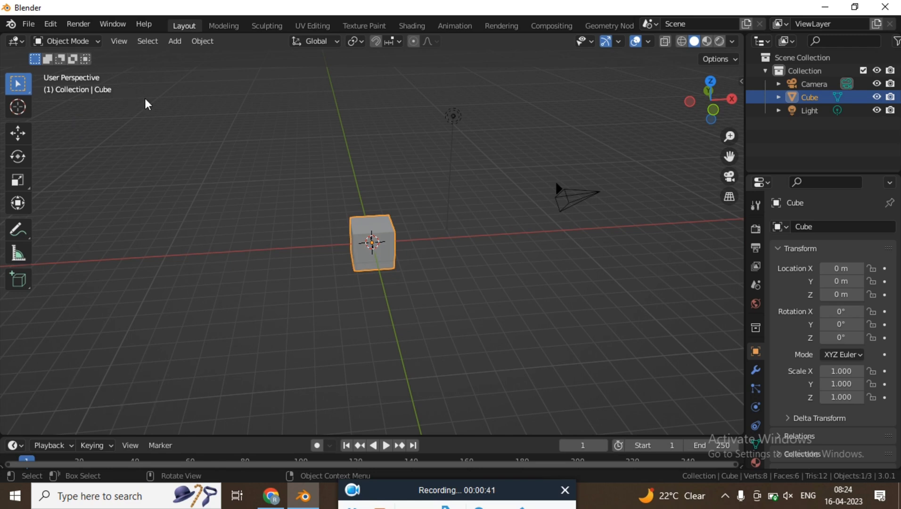
pyautogui.press('Tab')
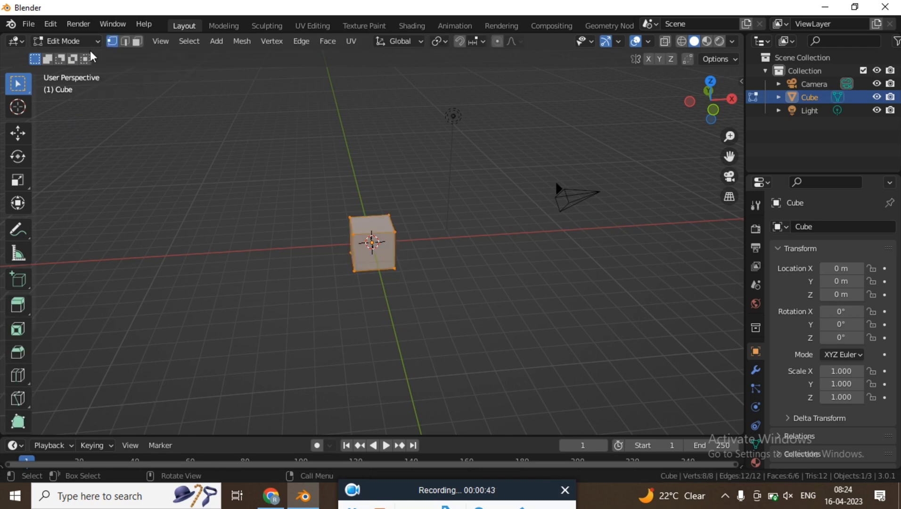
pyautogui.press('Tab')
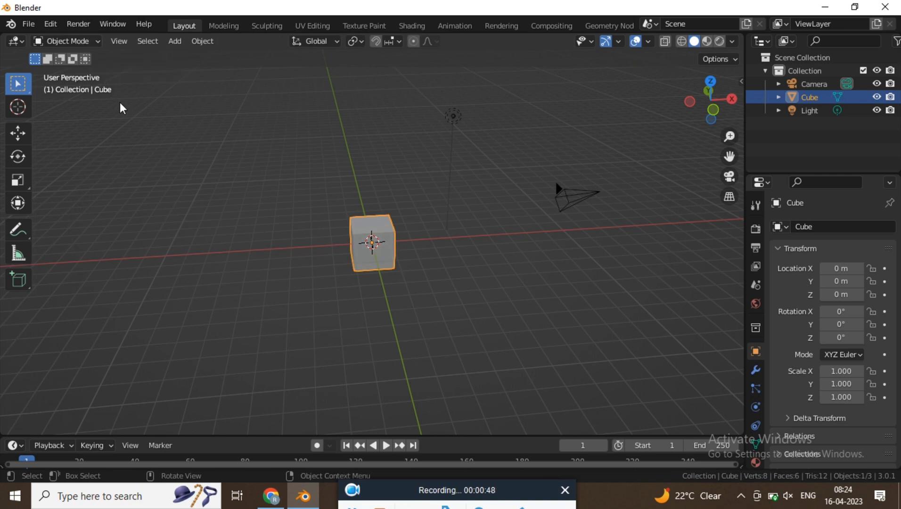
pyautogui.press('Tab')
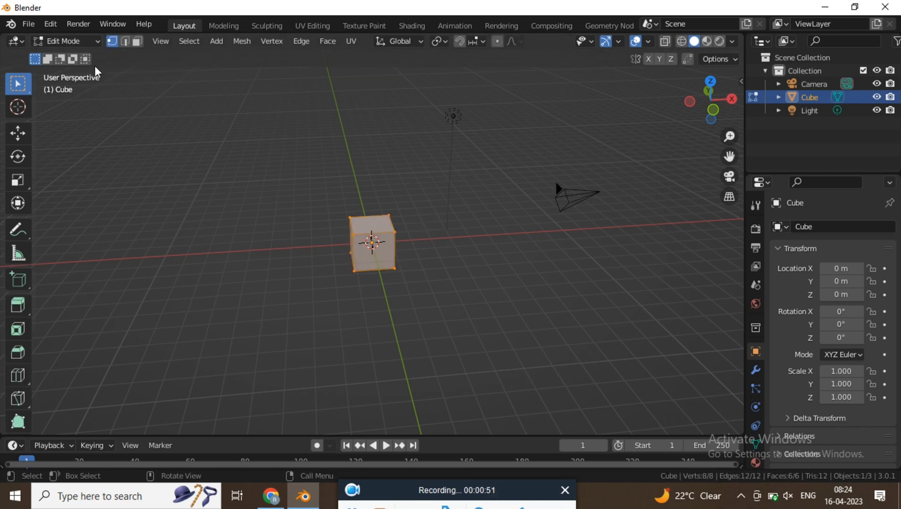
# Select a single top corner vertex of the cube in vertex select mode
pyautogui.moveTo(371, 254); pyautogui.dragTo(264, 239, button='middle')
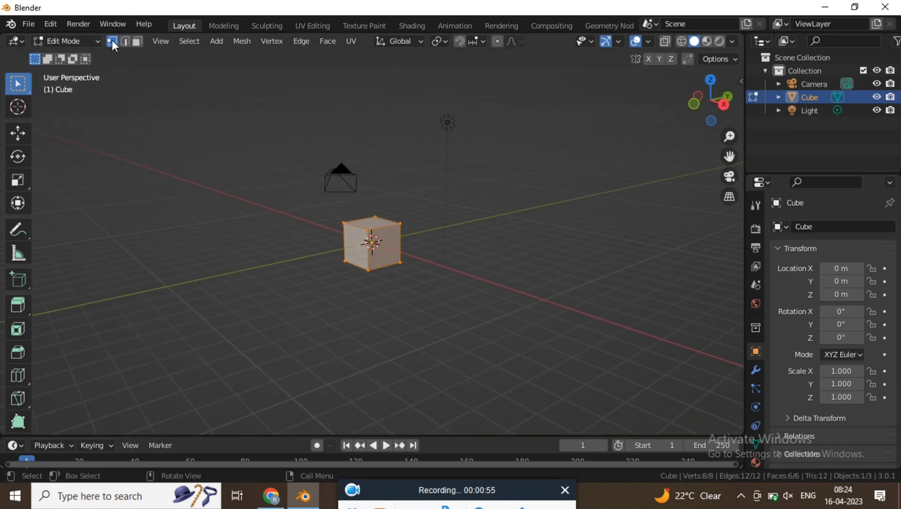
pyautogui.scroll(5, 375, 212)
pyautogui.click(363, 214)
pyautogui.moveTo(397, 217); pyautogui.dragTo(316, 202, button='middle')
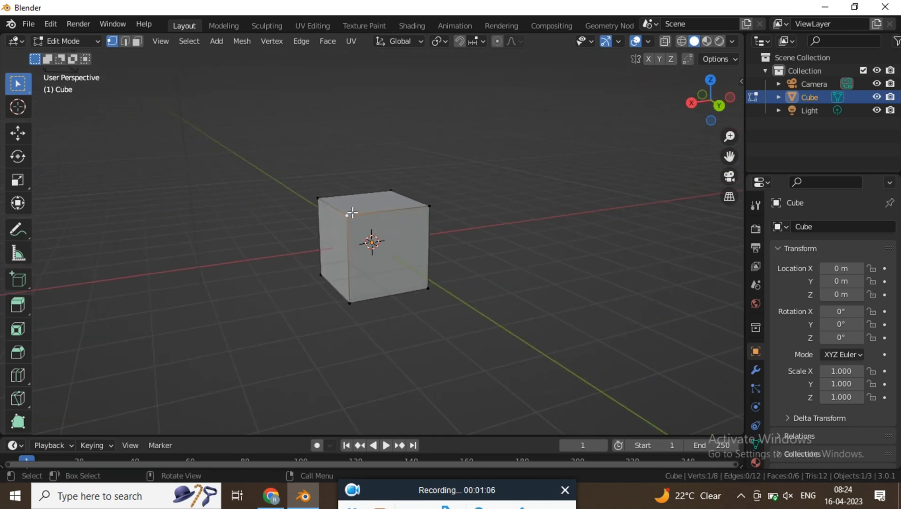
# Switch to edge select mode and select individual top edges of the cube one after another
pyautogui.click(127, 43)
pyautogui.click(385, 213)
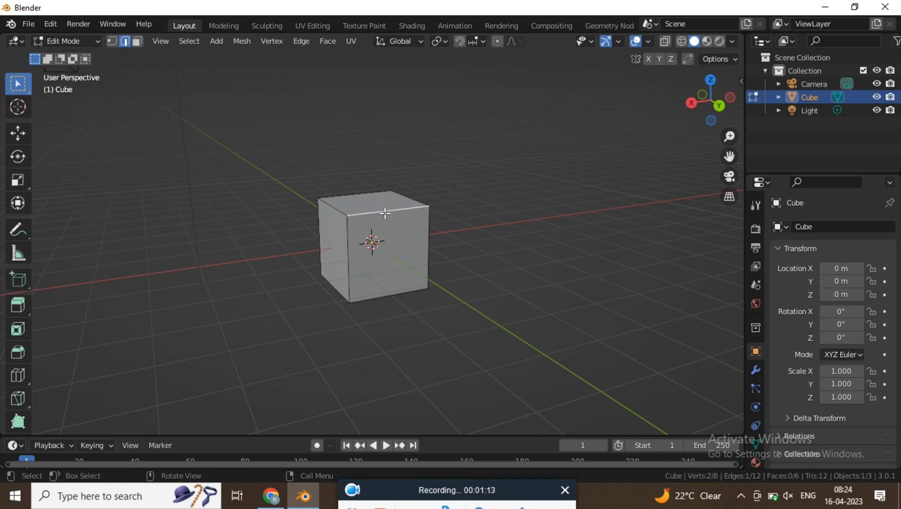
pyautogui.moveTo(388, 220)
pyautogui.mouseDown(button='middle')
pyautogui.moveTo(346, 233)
pyautogui.moveTo(395, 222)
pyautogui.mouseUp(button='middle')
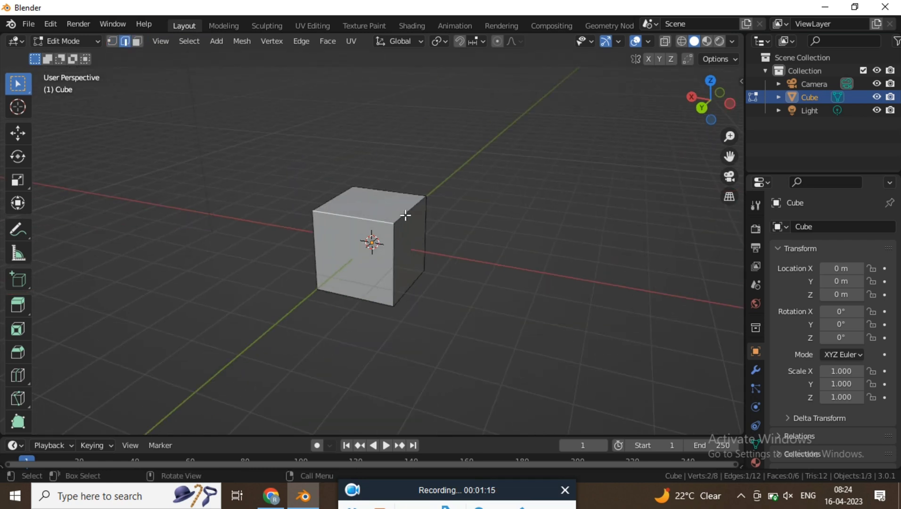
pyautogui.click(403, 215)
pyautogui.click(373, 219)
pyautogui.moveTo(408, 193); pyautogui.dragTo(280, 146, button='middle')
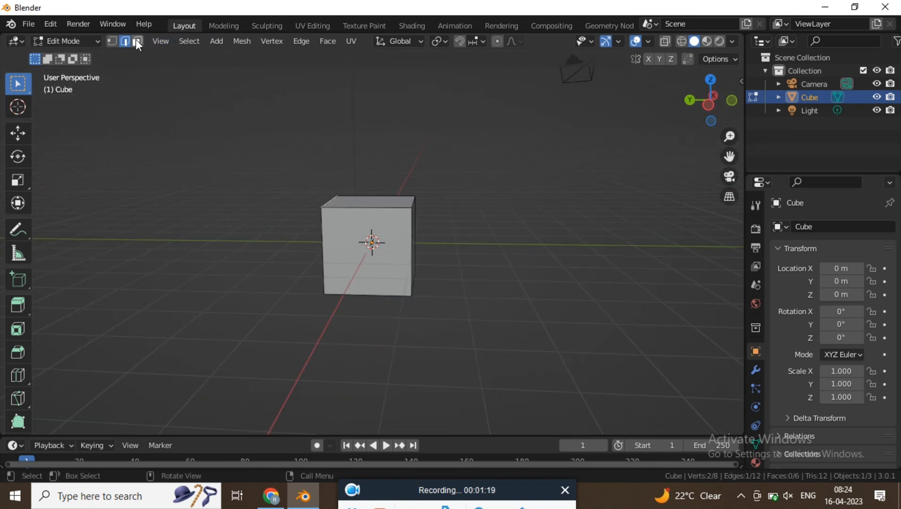
# Switch to face select mode and select a side face, the top face and the adjacent side face one after another
pyautogui.click(137, 42)
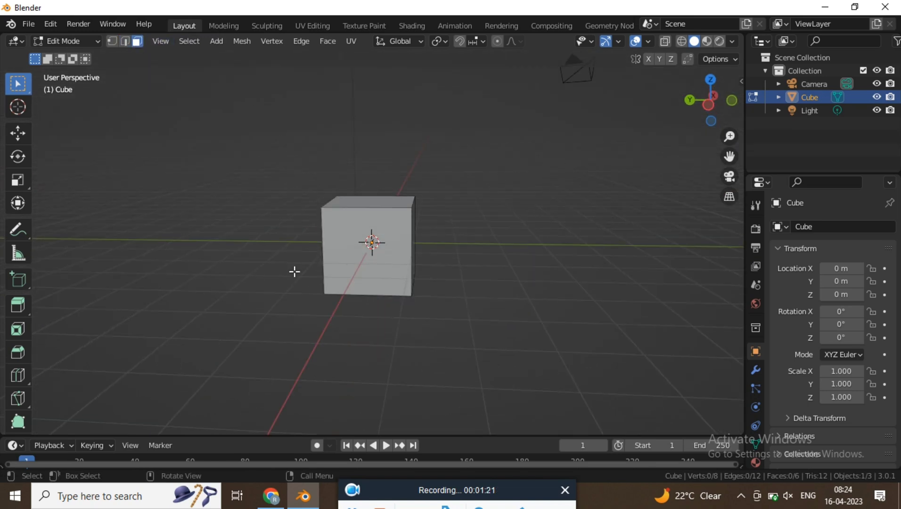
pyautogui.click(341, 227)
pyautogui.moveTo(410, 206); pyautogui.dragTo(322, 232, button='middle')
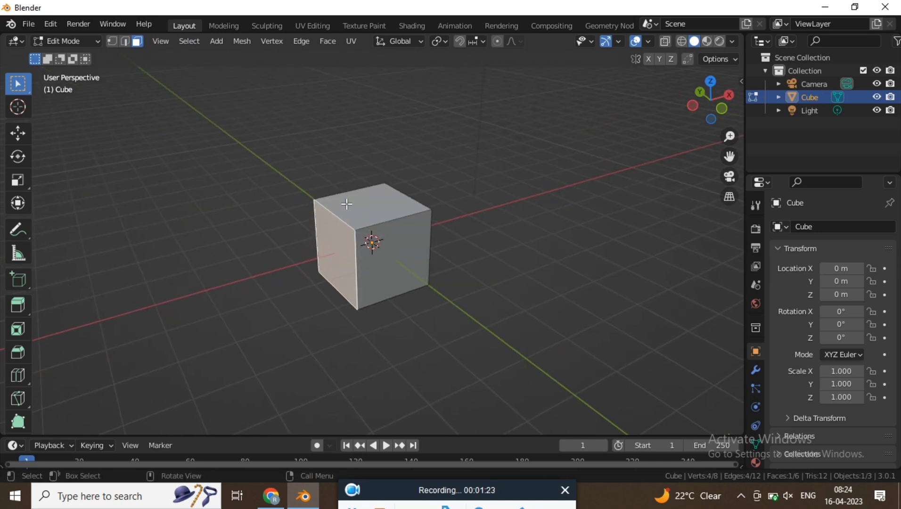
pyautogui.click(350, 205)
pyautogui.click(377, 239)
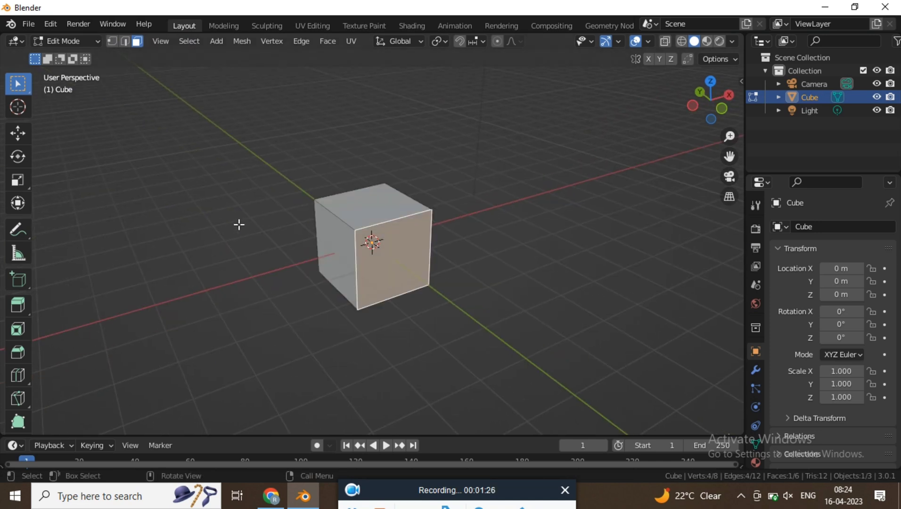
# Return to Object Mode, clear the selection and select the whole cube
pyautogui.press('Tab')
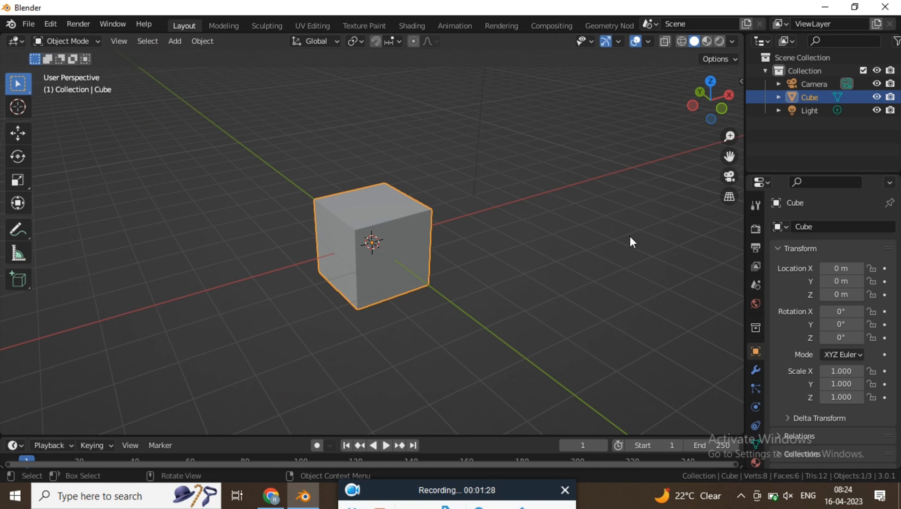
pyautogui.click(519, 207)
pyautogui.click(372, 212)
pyautogui.moveTo(376, 213); pyautogui.dragTo(332, 227, button='middle')
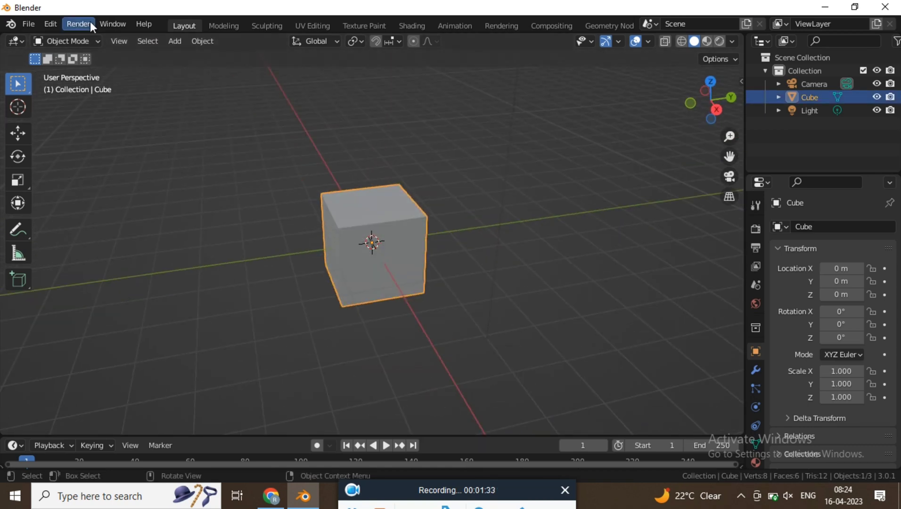
# Re-enter Edit Mode and select two adjacent side faces of the cube one after the other
pyautogui.press('Tab')
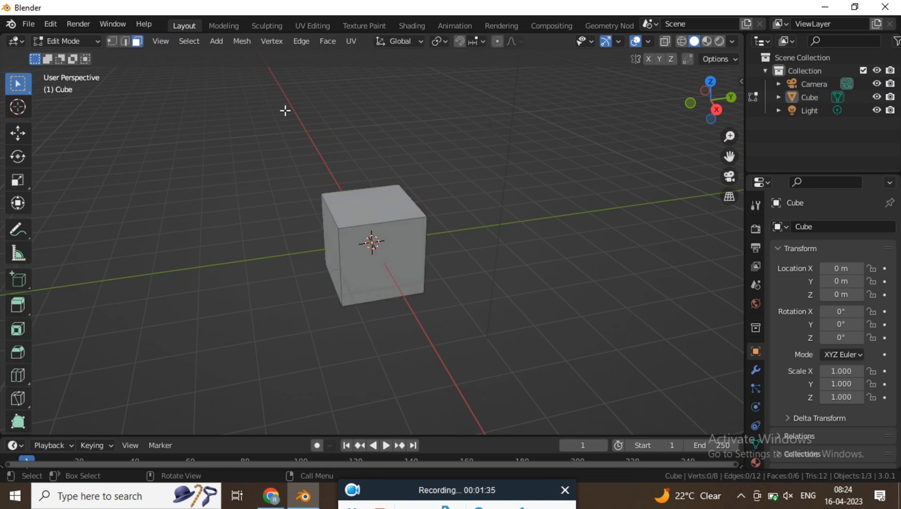
pyautogui.click(399, 222)
pyautogui.moveTo(365, 221); pyautogui.dragTo(331, 160, button='middle')
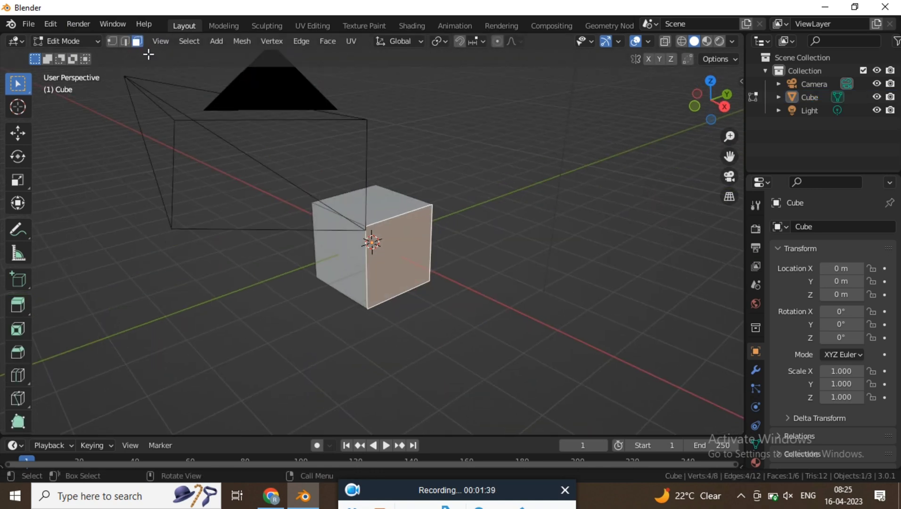
pyautogui.click(350, 252)
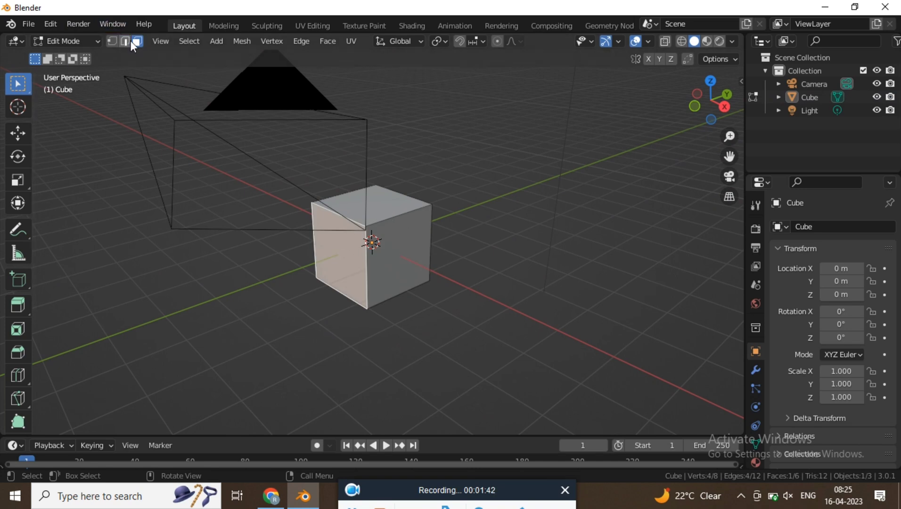
# Select a top edge in edge select mode, and switch to vertex select mode with the selection cleared
pyautogui.click(127, 42)
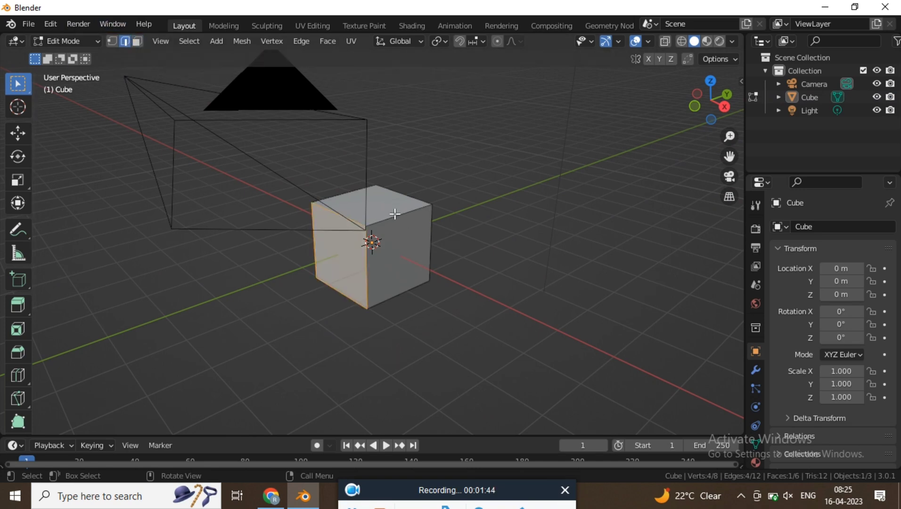
pyautogui.click(395, 216)
pyautogui.click(113, 41)
pyautogui.moveTo(407, 204); pyautogui.dragTo(324, 159, button='middle')
pyautogui.click(481, 202)
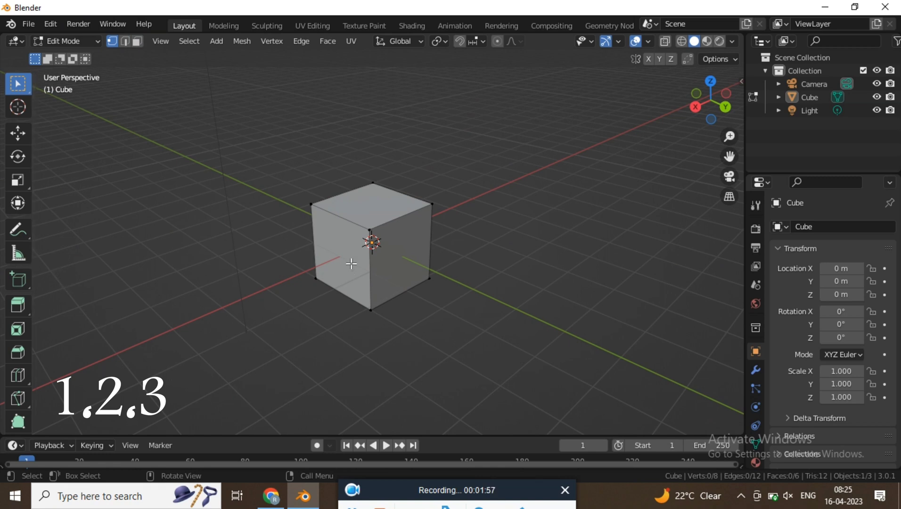
# Switch back to edge select mode and pick a top edge of the cube
pyautogui.click(124, 41)
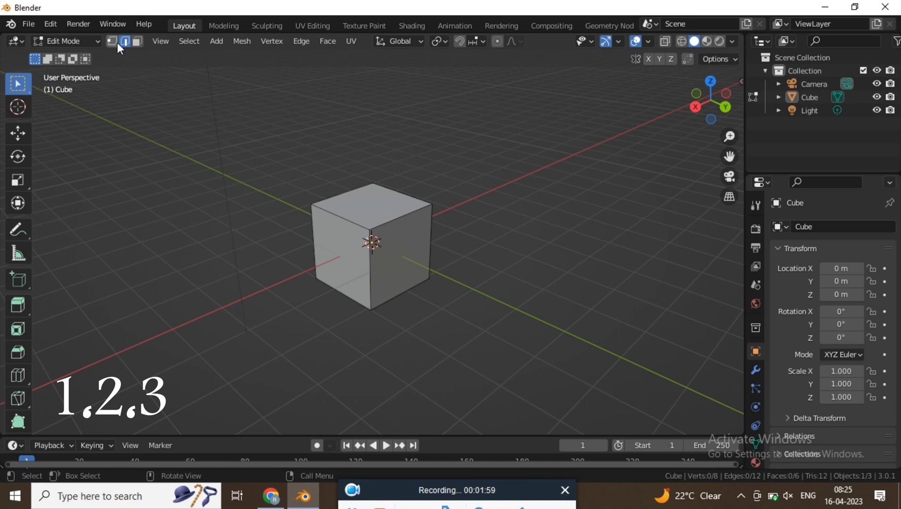
pyautogui.click(389, 223)
pyautogui.moveTo(525, 199); pyautogui.dragTo(380, 215, button='middle')
# Switch to face select mode and select the top face followed by the negative X side face
pyautogui.press('3')
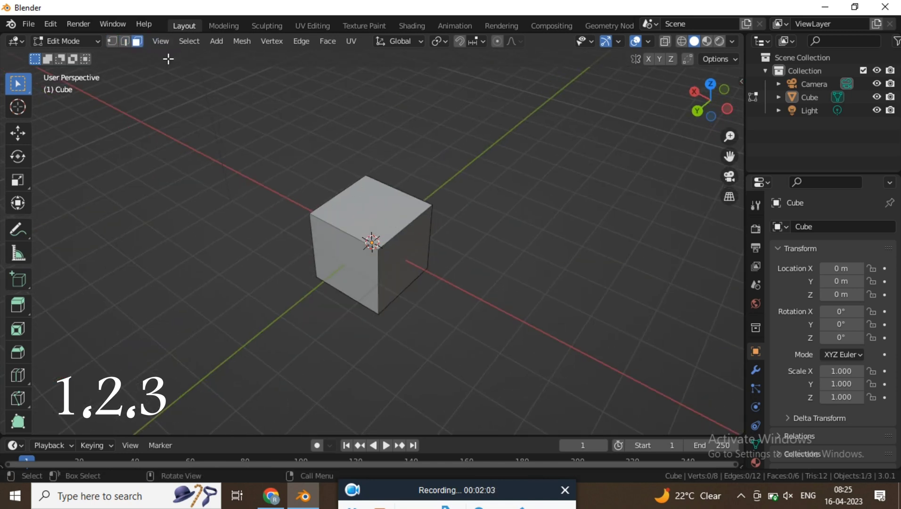
pyautogui.click(389, 222)
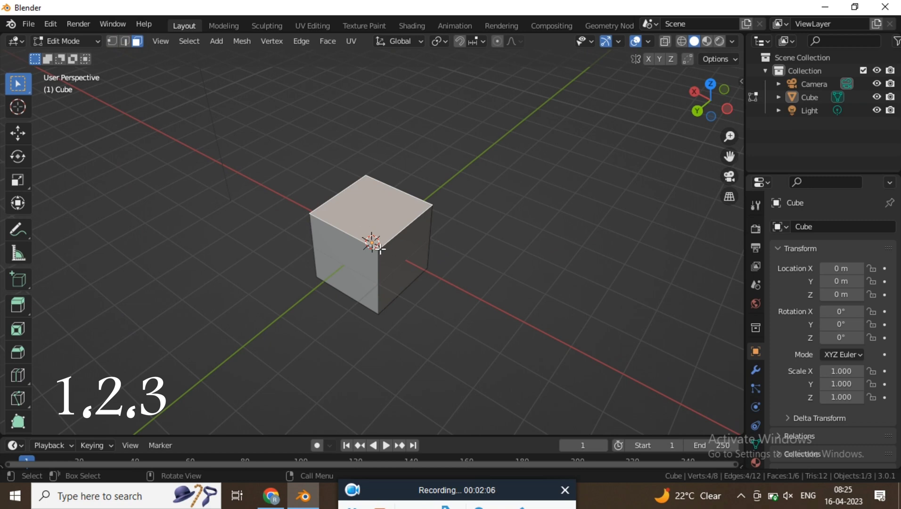
pyautogui.click(414, 241)
# Switch to vertex select mode and pick a top corner vertex of the cube
pyautogui.press('1')
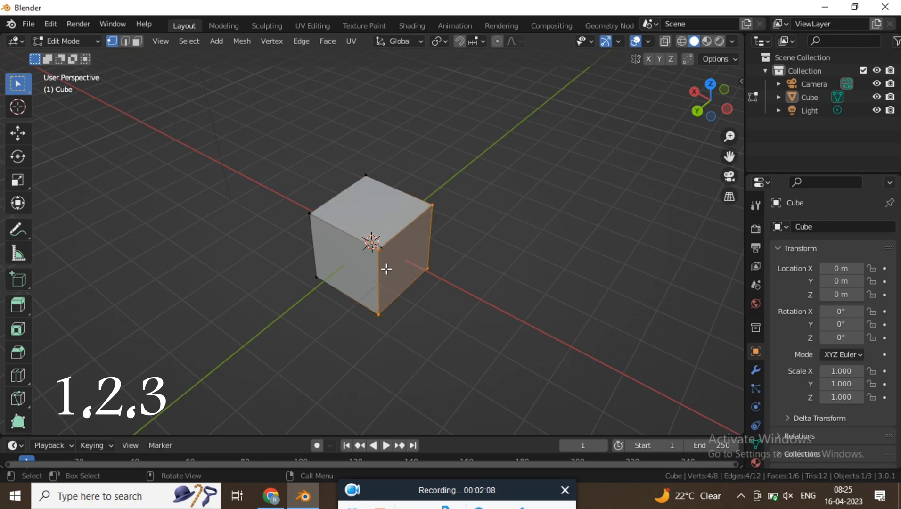
pyautogui.click(306, 211)
pyautogui.moveTo(486, 198); pyautogui.dragTo(501, 179, button='middle')
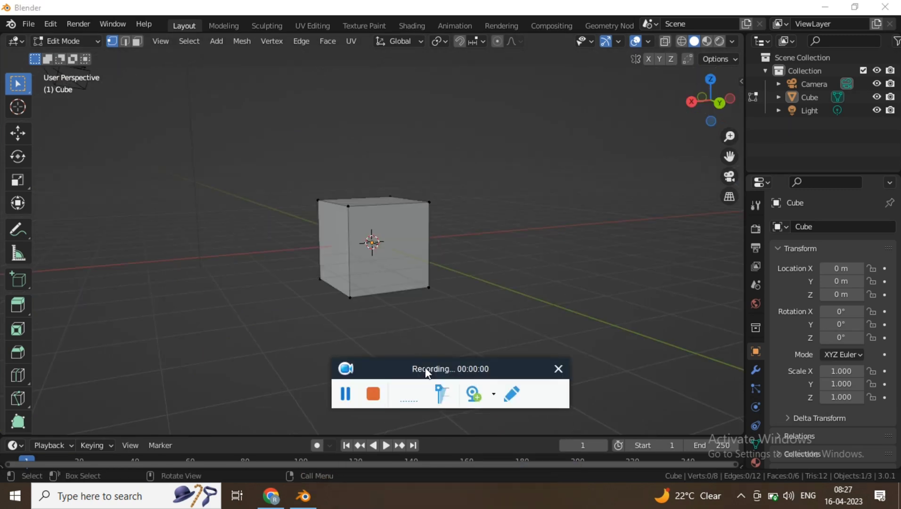
pyautogui.moveTo(425, 373); pyautogui.dragTo(430, 499)
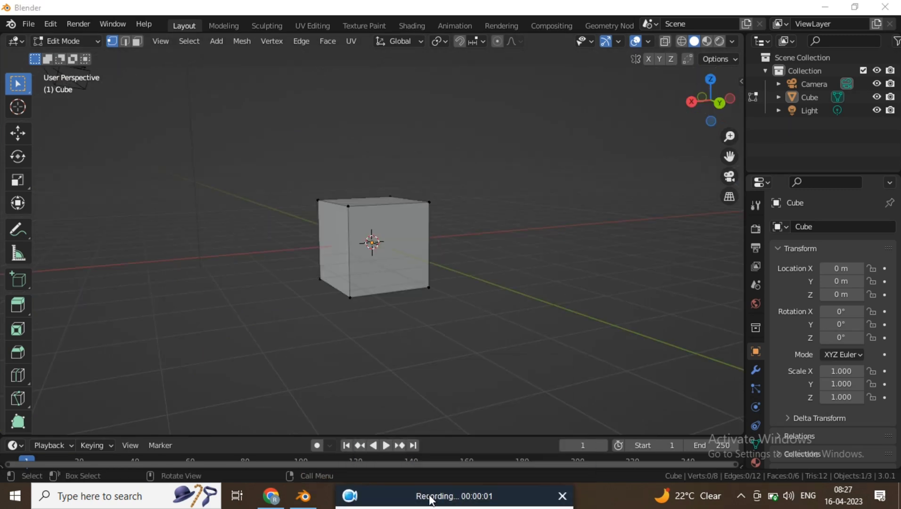
# Extrude the cube's positive Y side face outward with the Extrude Region tool in face select mode
pyautogui.click(17, 307)
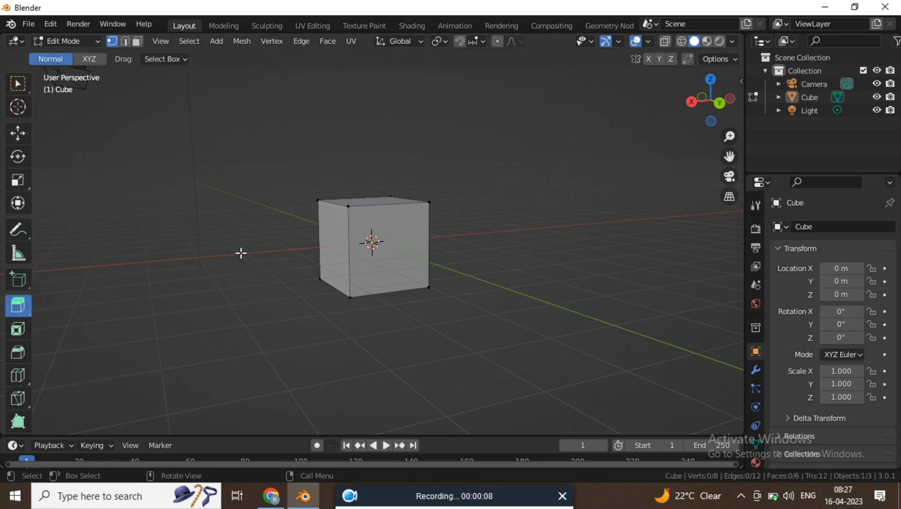
pyautogui.click(137, 43)
pyautogui.moveTo(396, 174); pyautogui.dragTo(429, 229, button='middle')
pyautogui.click(409, 230)
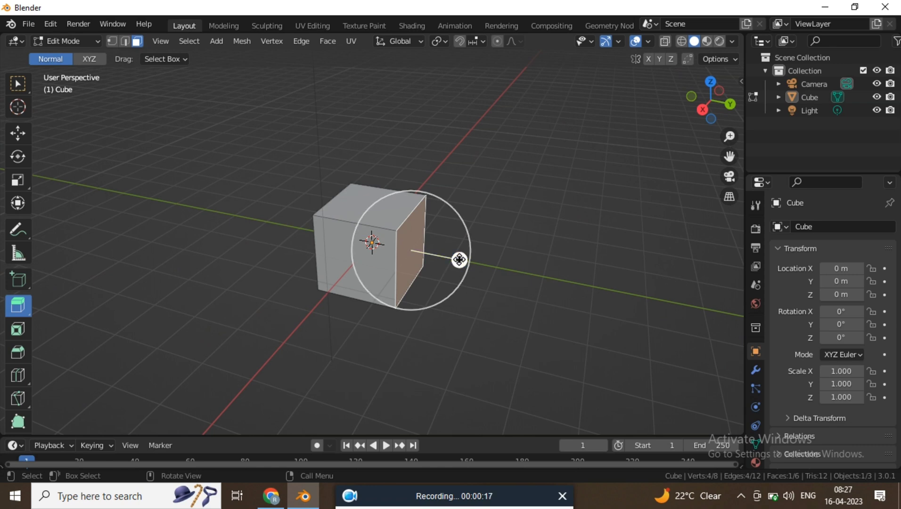
pyautogui.moveTo(459, 259); pyautogui.dragTo(550, 270)
# Extrude the top face of the new Y-side block upward into a raised block
pyautogui.click(463, 223)
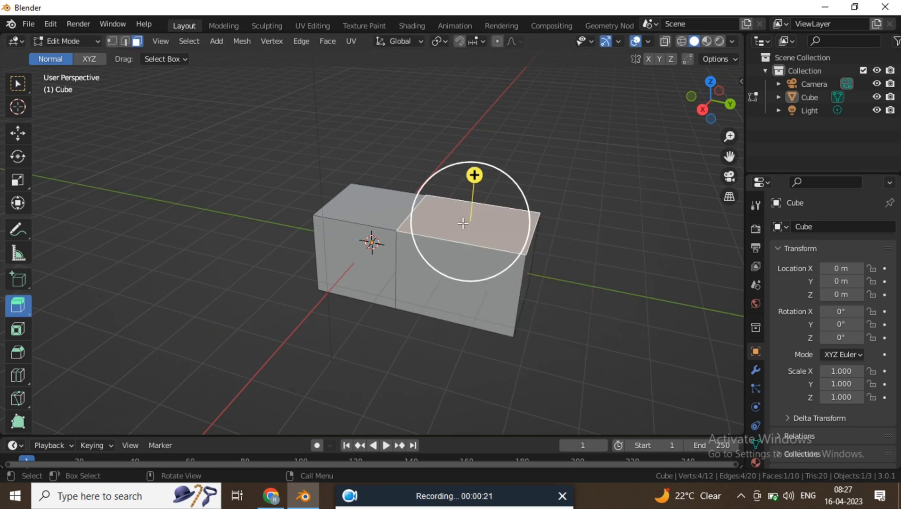
pyautogui.moveTo(474, 176); pyautogui.dragTo(476, 118)
pyautogui.moveTo(426, 198); pyautogui.dragTo(408, 175, button='middle')
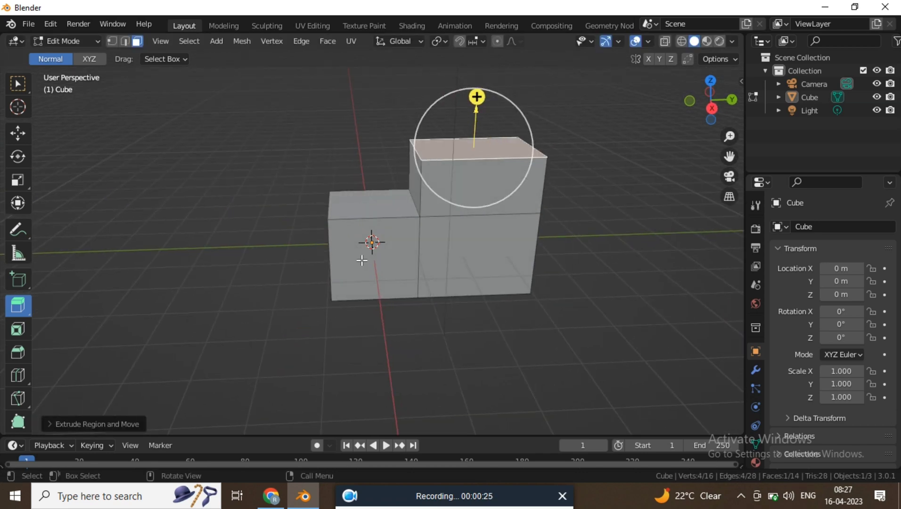
# Extrude the original cube's positive X side face outward
pyautogui.click(373, 269)
pyautogui.moveTo(376, 283); pyautogui.dragTo(347, 398)
pyautogui.moveTo(464, 290); pyautogui.dragTo(377, 250, button='middle')
# Extrude two more side faces of the shape outward, the last one in the negative X direction
pyautogui.click(390, 267)
pyautogui.moveTo(422, 283); pyautogui.dragTo(497, 282)
pyautogui.moveTo(497, 283); pyautogui.dragTo(346, 236, button='middle')
pyautogui.click(261, 285)
pyautogui.moveTo(262, 287); pyautogui.dragTo(240, 339)
pyautogui.moveTo(424, 227); pyautogui.dragTo(328, 247, button='middle')
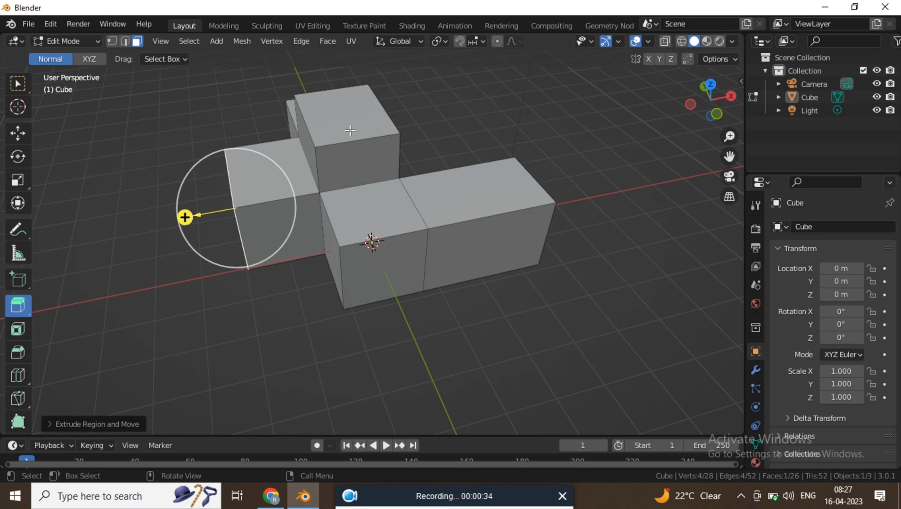
# Extrude the raised block's top face slightly further upward
pyautogui.click(358, 108)
pyautogui.moveTo(341, 65); pyautogui.dragTo(336, 402)
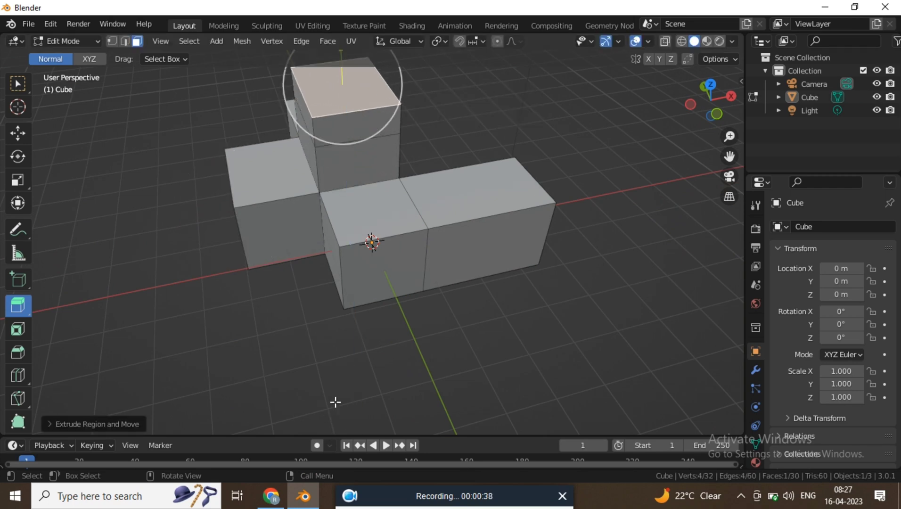
pyautogui.rightClick(328, 331)
pyautogui.moveTo(329, 328)
pyautogui.click(383, 327)
pyautogui.scroll(-2, 501, 125)
pyautogui.moveTo(501, 125); pyautogui.dragTo(458, 300, button='middle')
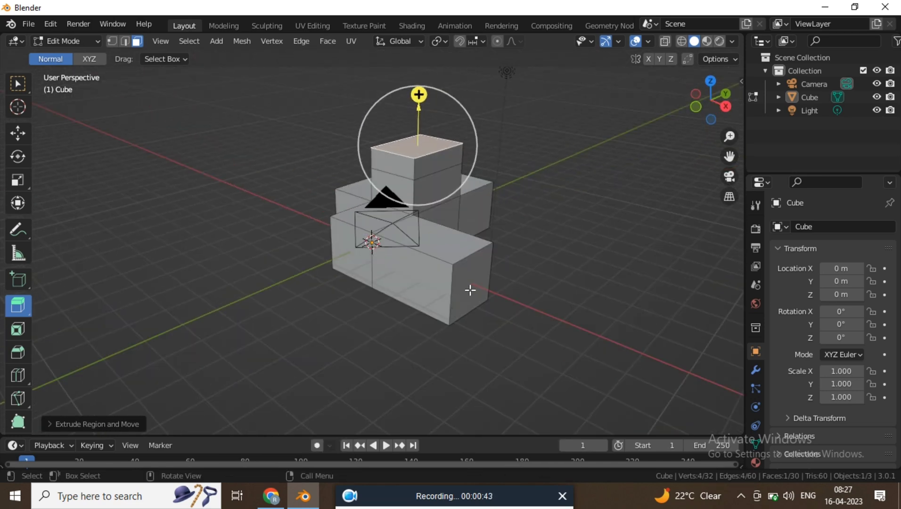
# Extrude the end face on the shape's positive X side further outward
pyautogui.click(473, 288)
pyautogui.moveTo(513, 303); pyautogui.dragTo(550, 320)
pyautogui.rightClick(550, 320)
pyautogui.moveTo(575, 278); pyautogui.dragTo(512, 277, button='middle')
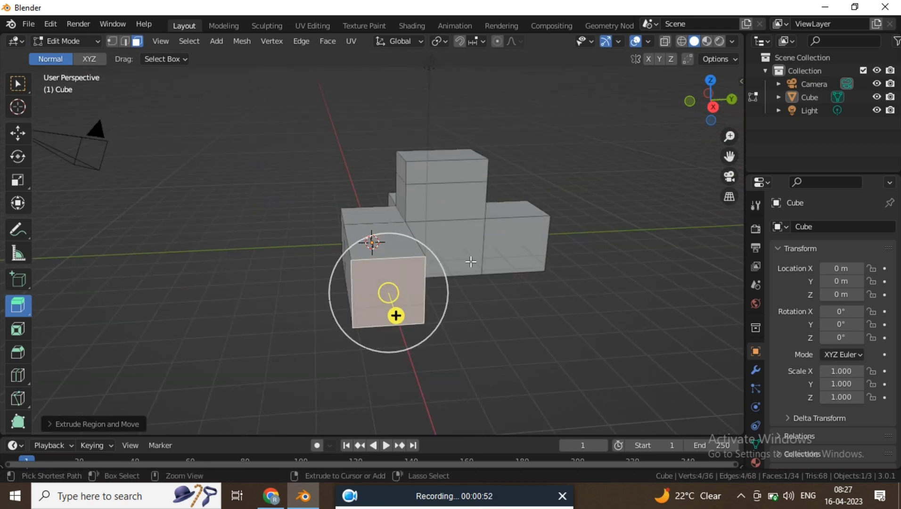
# Undo all the extrusions back to the plain default cube
pyautogui.hotkey('ctrl', 'z')
pyautogui.hotkey('ctrl', 'z')
pyautogui.hotkey('ctrl', 'z')
pyautogui.hotkey('ctrl', 'z')
pyautogui.hotkey('ctrl', 'z')
pyautogui.hotkey('ctrl', 'z')
pyautogui.hotkey('ctrl', 'z')
pyautogui.hotkey('ctrl', 'z')
pyautogui.hotkey('ctrl', 'z')
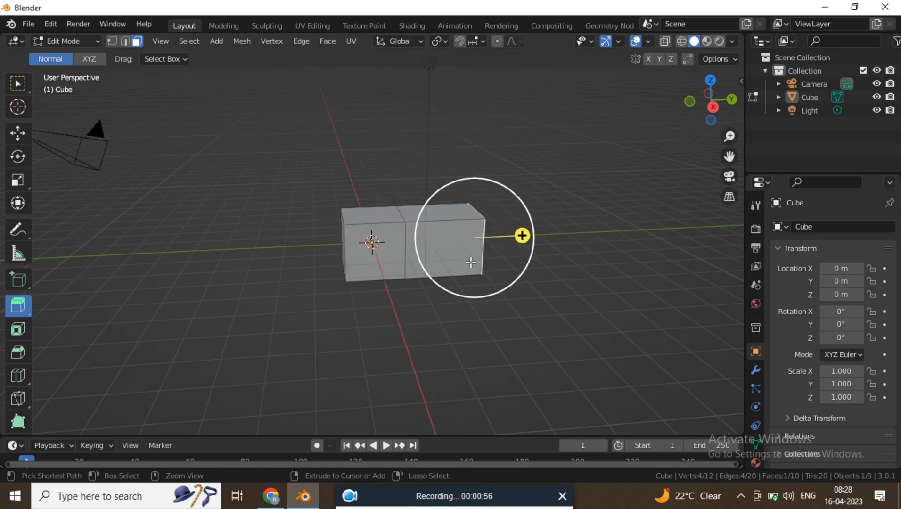
pyautogui.hotkey('ctrl', 'z')
pyautogui.hotkey('ctrl', 'z')
pyautogui.moveTo(471, 263); pyautogui.dragTo(404, 246, button='middle')
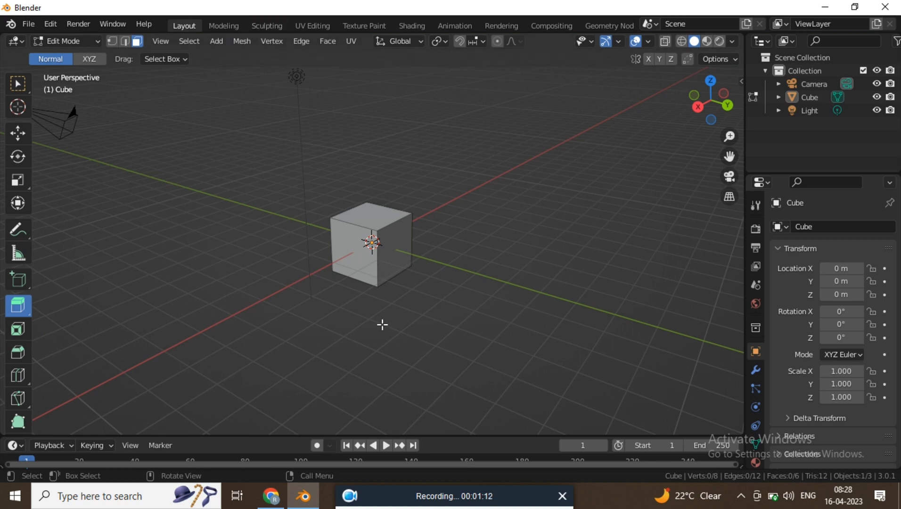
# Activate Select Box and extrude the cube's positive X face outward about 1.7 m
pyautogui.click(19, 281)
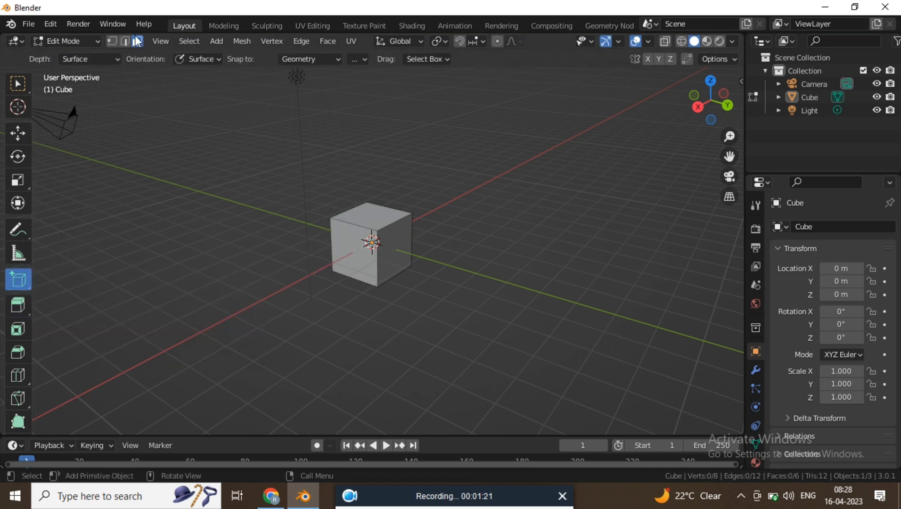
pyautogui.click(18, 307)
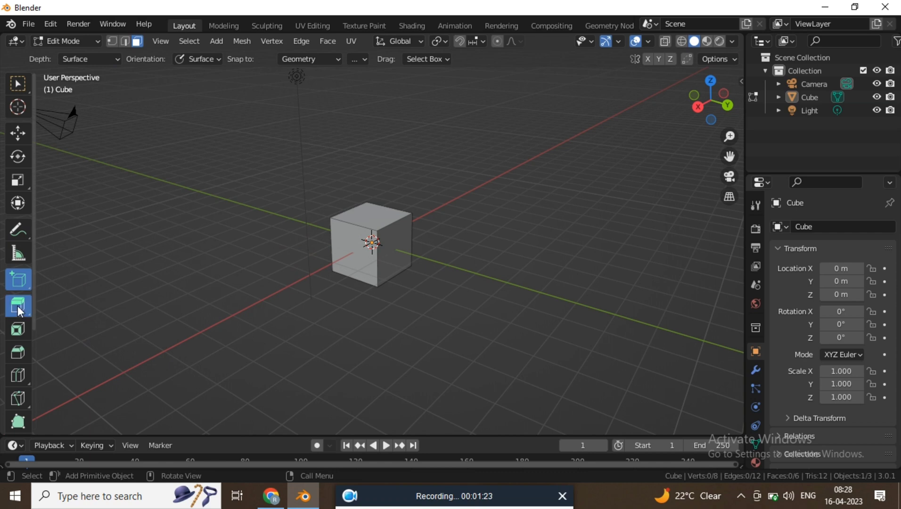
pyautogui.click(353, 249)
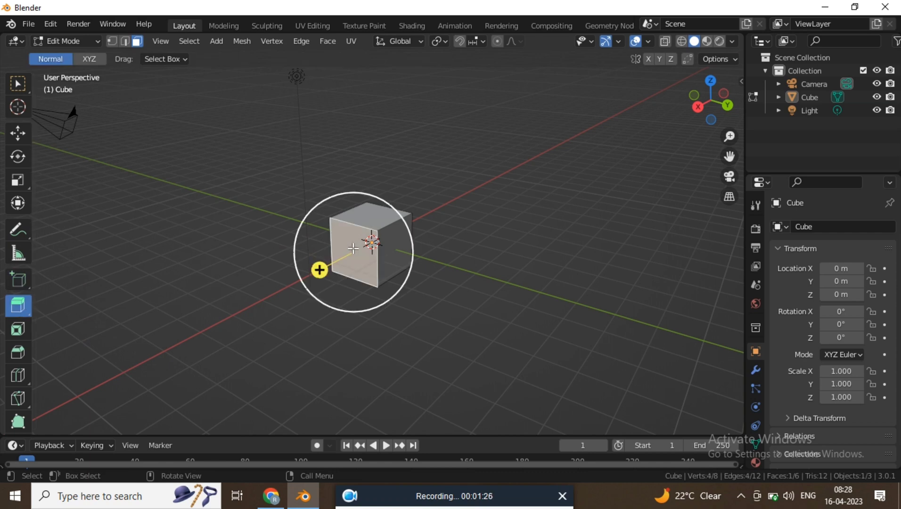
pyautogui.press('e')
pyautogui.click(18, 84)
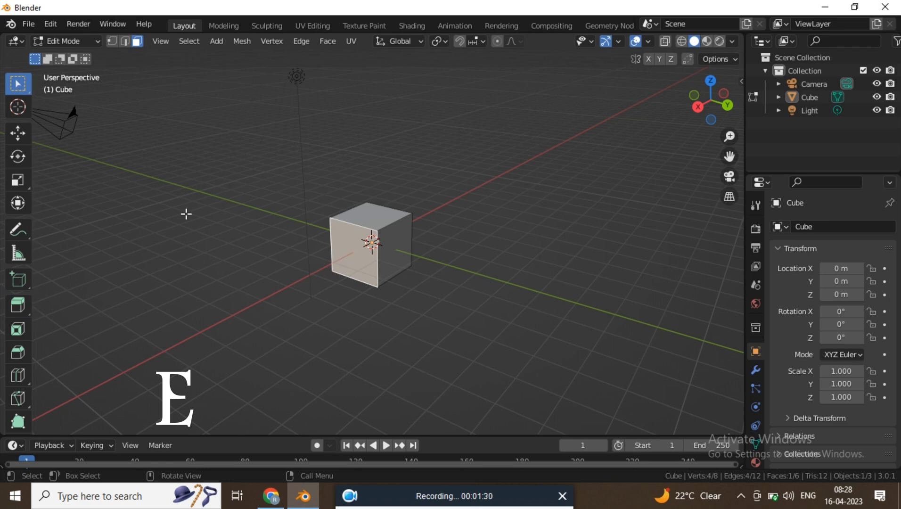
pyautogui.press('e')
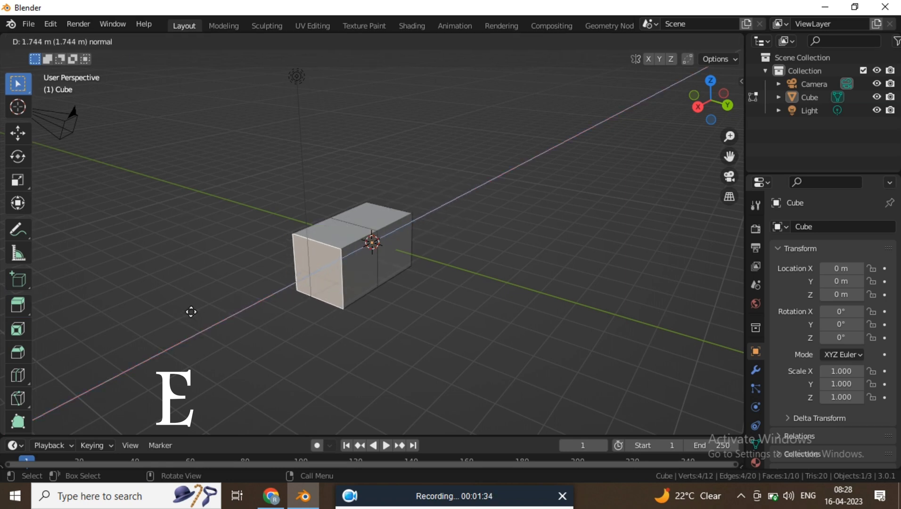
pyautogui.click(411, 283)
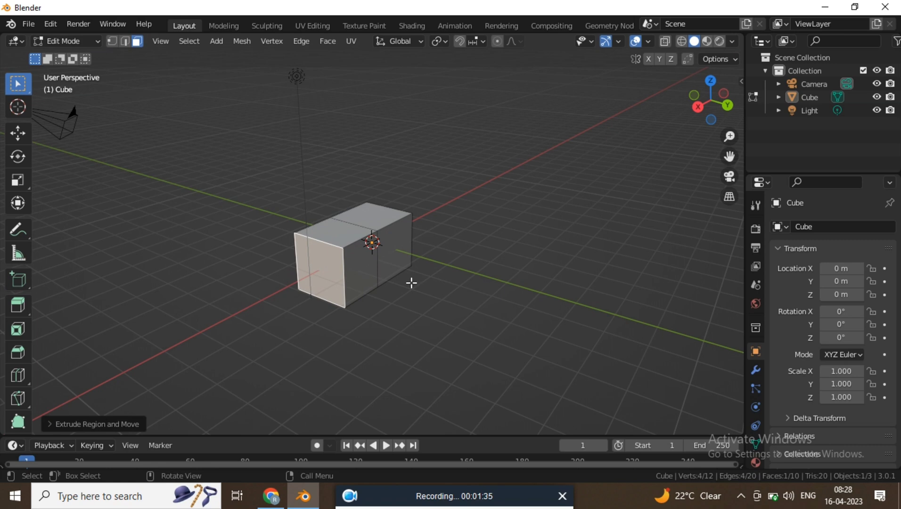
# Extrude the original cube's positive Y face outward about 8 m into a long arm
pyautogui.click(396, 252)
pyautogui.moveTo(392, 247); pyautogui.dragTo(443, 274)
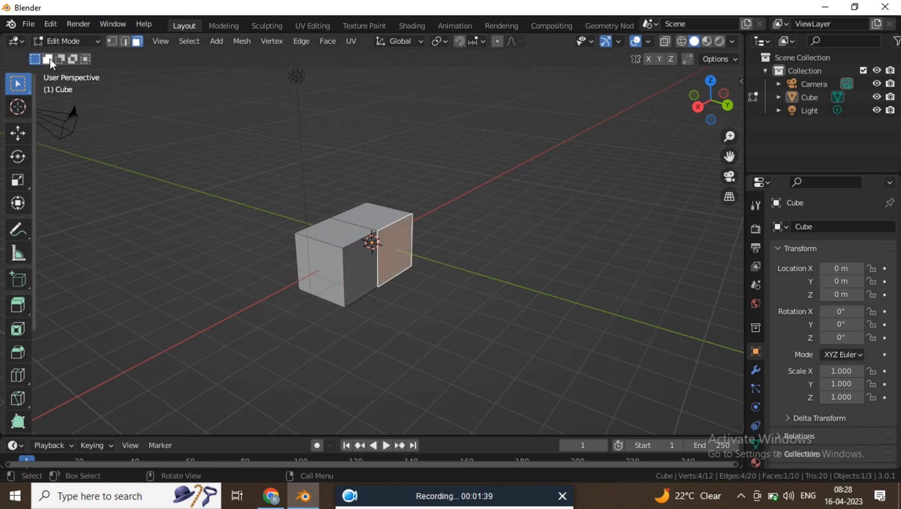
pyautogui.click(247, 133)
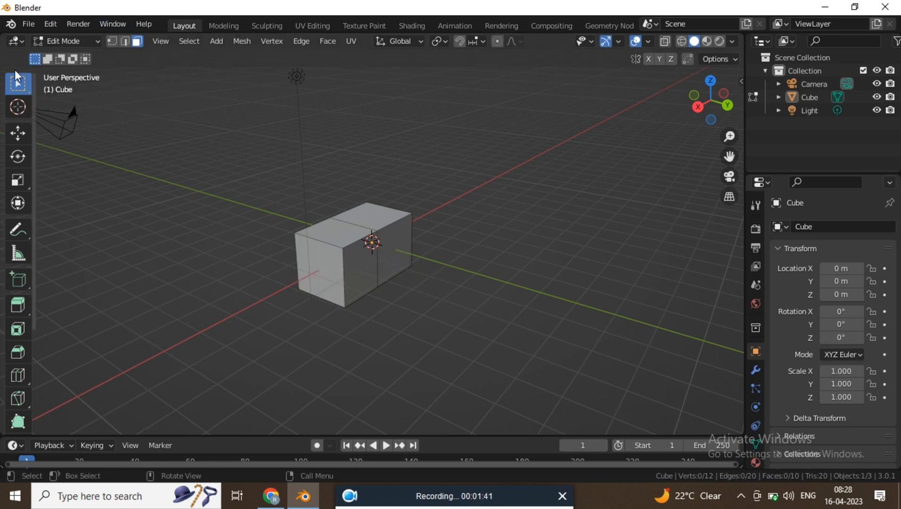
pyautogui.click(401, 252)
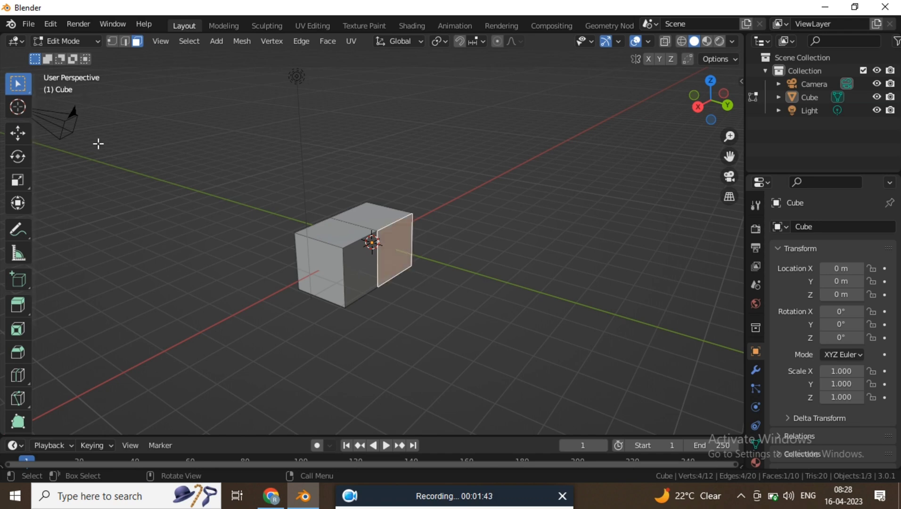
pyautogui.press('e')
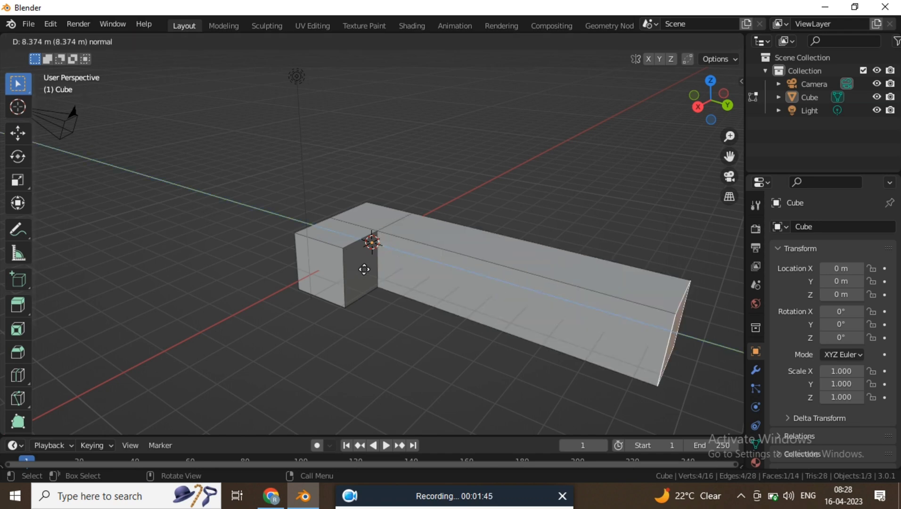
pyautogui.click(372, 239)
# Extrude the original cube's top face upward
pyautogui.moveTo(372, 238)
pyautogui.mouseDown(button='middle')
pyautogui.moveTo(277, 219)
pyautogui.moveTo(383, 224)
pyautogui.mouseUp(button='middle')
pyautogui.click(377, 210)
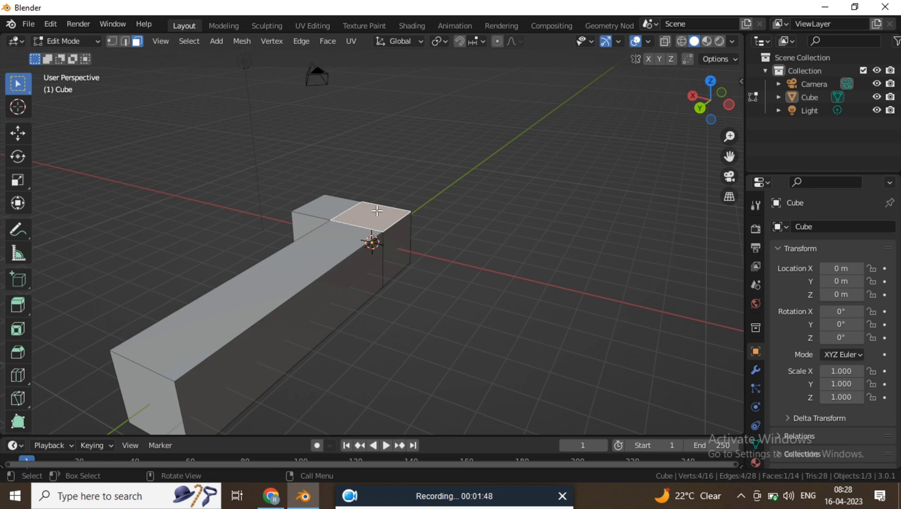
pyautogui.press('e')
pyautogui.click(349, 137)
pyautogui.moveTo(349, 137); pyautogui.dragTo(156, 190, button='middle')
pyautogui.moveTo(393, 161); pyautogui.dragTo(476, 186, button='middle')
# Undo the three extrusions to return to the plain cube
pyautogui.hotkey('ctrl', 'z')
pyautogui.hotkey('ctrl', 'z')
pyautogui.hotkey('ctrl', 'z')
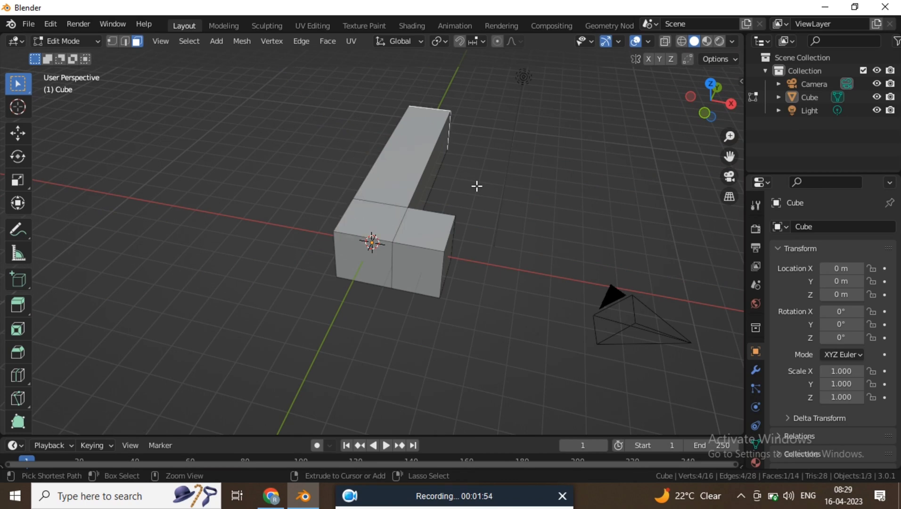
pyautogui.hotkey('ctrl', 'z')
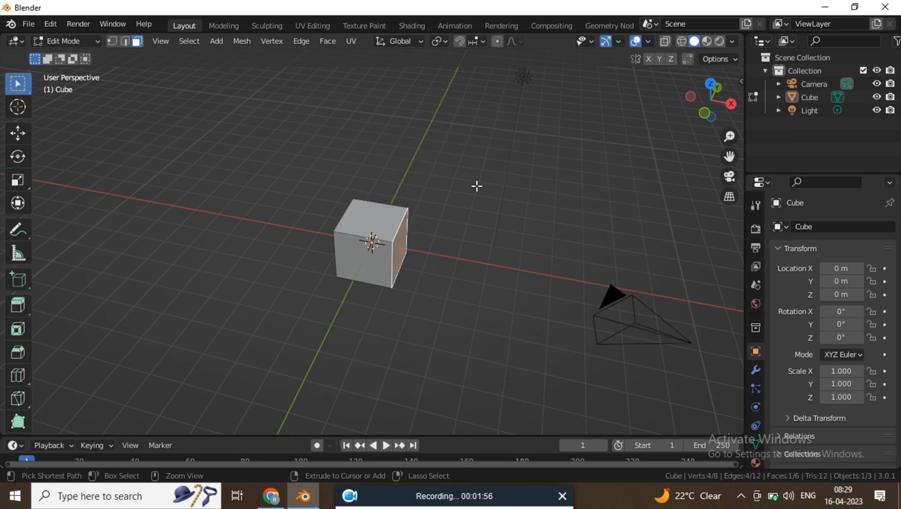
# Inset the cube's positive X face with the Inset Faces tool
pyautogui.moveTo(506, 233); pyautogui.dragTo(310, 197, button='middle')
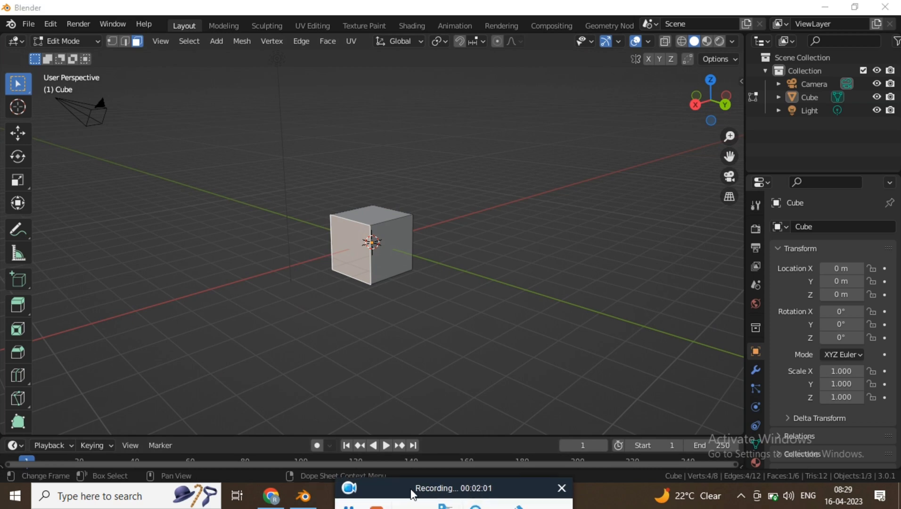
pyautogui.click(349, 505)
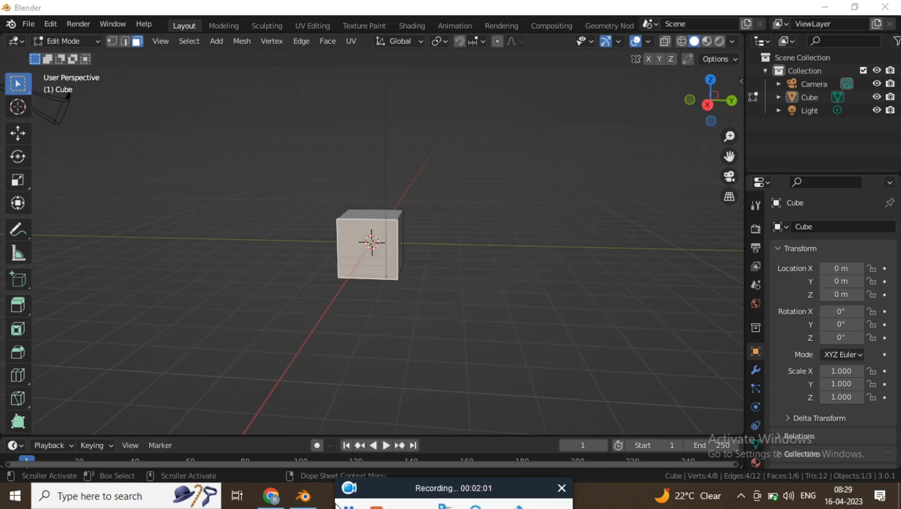
pyautogui.click(19, 329)
pyautogui.moveTo(477, 251); pyautogui.dragTo(463, 270, button='middle')
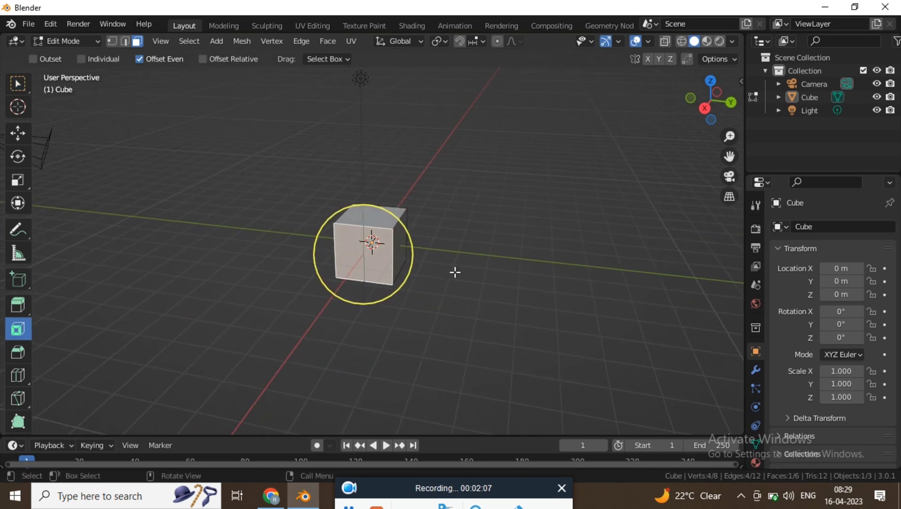
pyautogui.moveTo(384, 272)
pyautogui.mouseDown()
pyautogui.moveTo(366, 258)
pyautogui.moveTo(372, 263)
pyautogui.mouseUp()
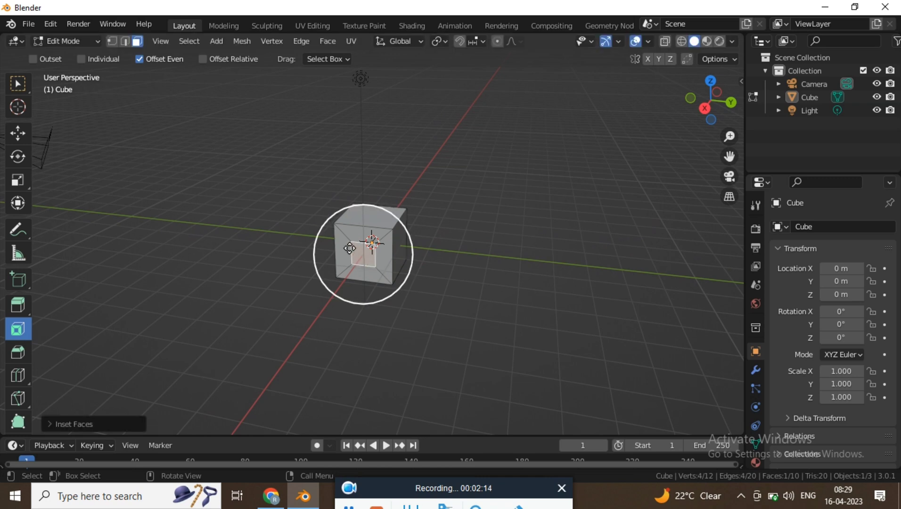
# Inset two more faces of the cube, including the one on the negative X side
pyautogui.moveTo(377, 263); pyautogui.dragTo(424, 248, button='middle')
pyautogui.moveTo(426, 258); pyautogui.dragTo(408, 261)
pyautogui.moveTo(408, 261); pyautogui.dragTo(397, 246, button='middle')
pyautogui.click(399, 247)
pyautogui.moveTo(445, 241)
pyautogui.mouseDown()
pyautogui.moveTo(424, 244)
pyautogui.moveTo(461, 235)
pyautogui.mouseUp()
# Inset the cube's top face and switch back to the Select Box tool
pyautogui.moveTo(461, 235); pyautogui.dragTo(401, 228, button='middle')
pyautogui.moveTo(410, 202); pyautogui.dragTo(439, 199)
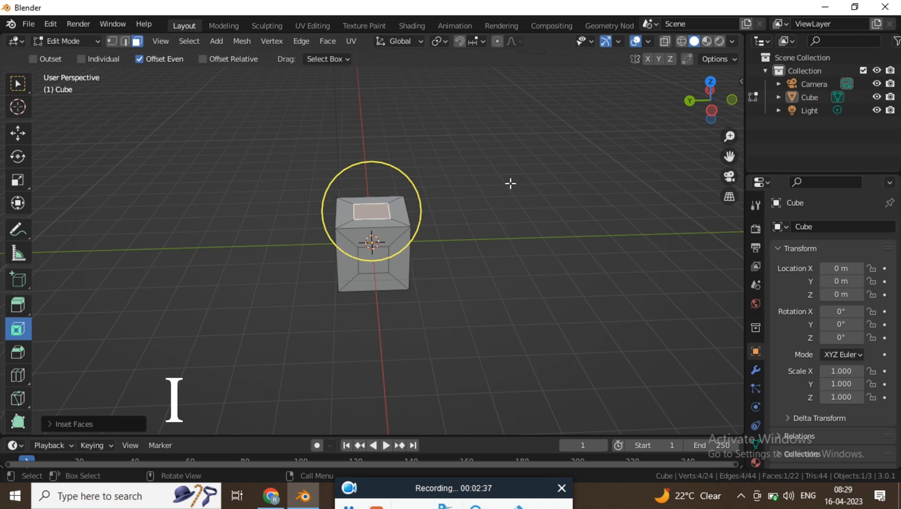
pyautogui.rightClick(140, 169)
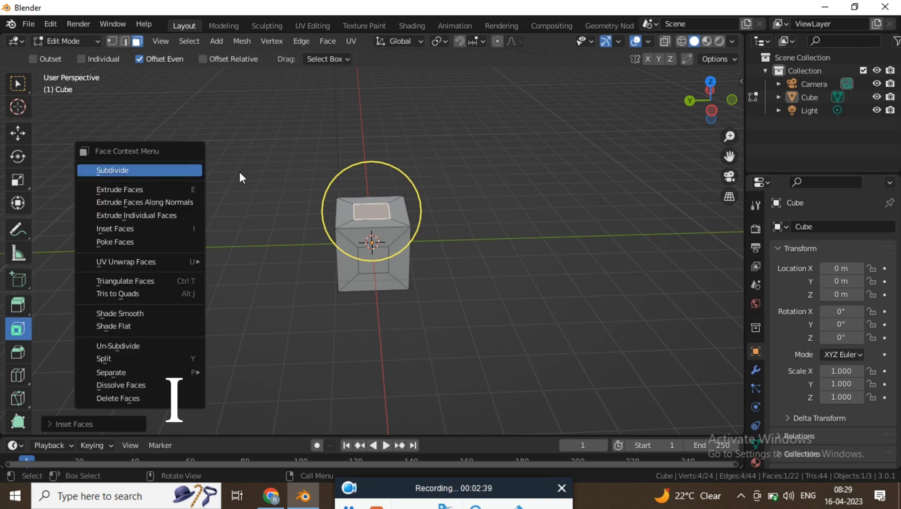
pyautogui.click(18, 85)
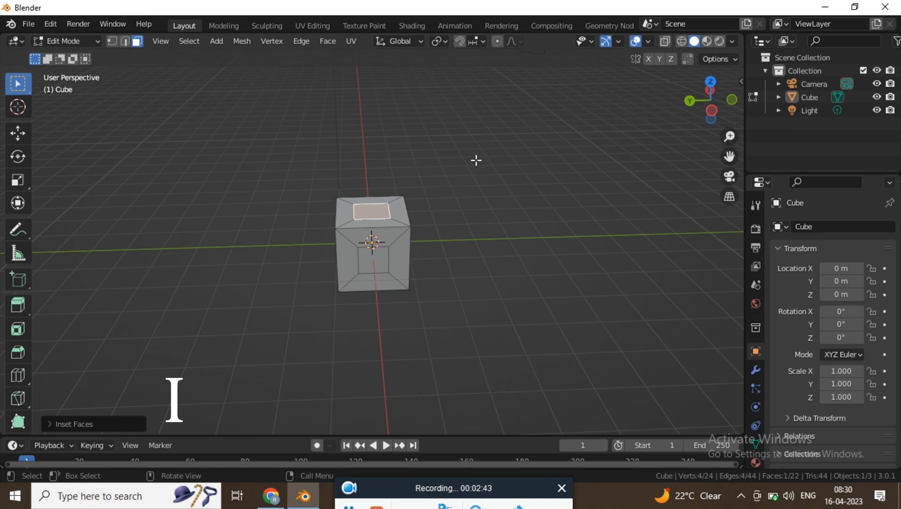
pyautogui.moveTo(476, 160); pyautogui.dragTo(306, 367)
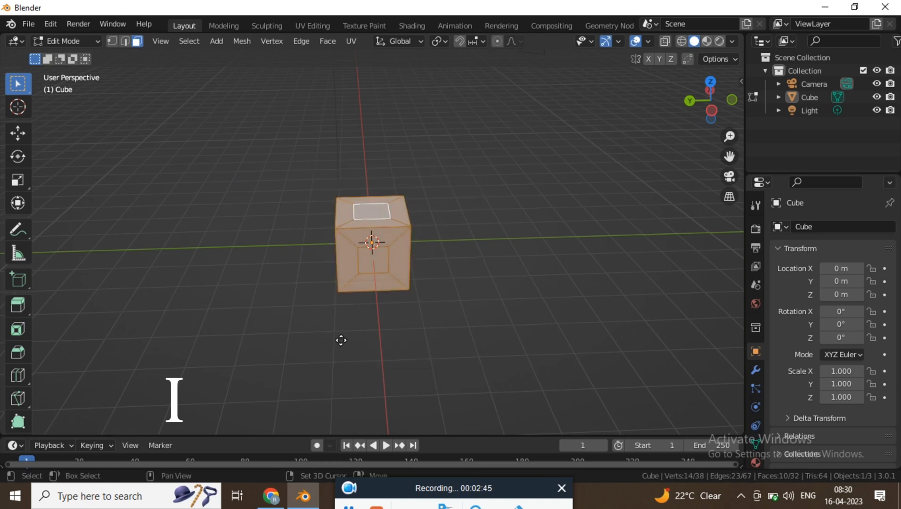
pyautogui.rightClick(462, 307)
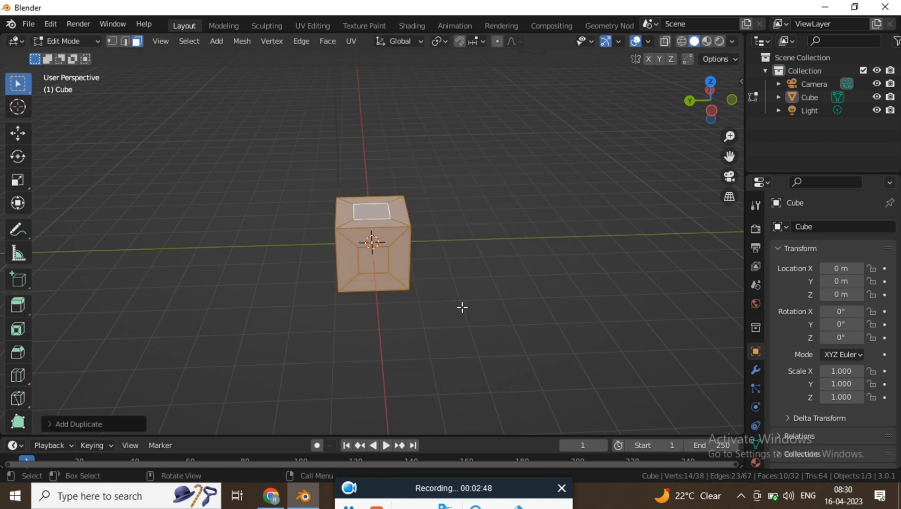
pyautogui.hotkey('ctrl', 'z')
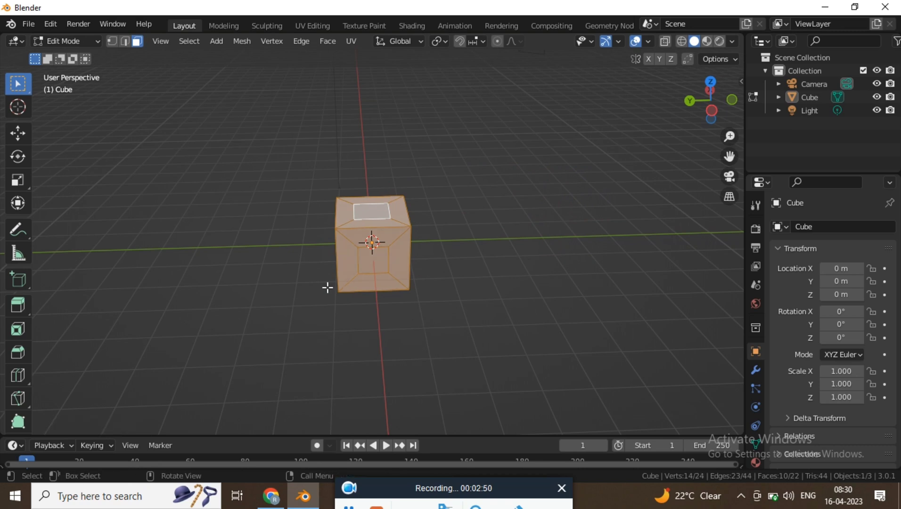
# Add a second cube to the mesh, move it about 5.5 m towards negative Y, and deselect it
pyautogui.hotkey('shift', 'a')
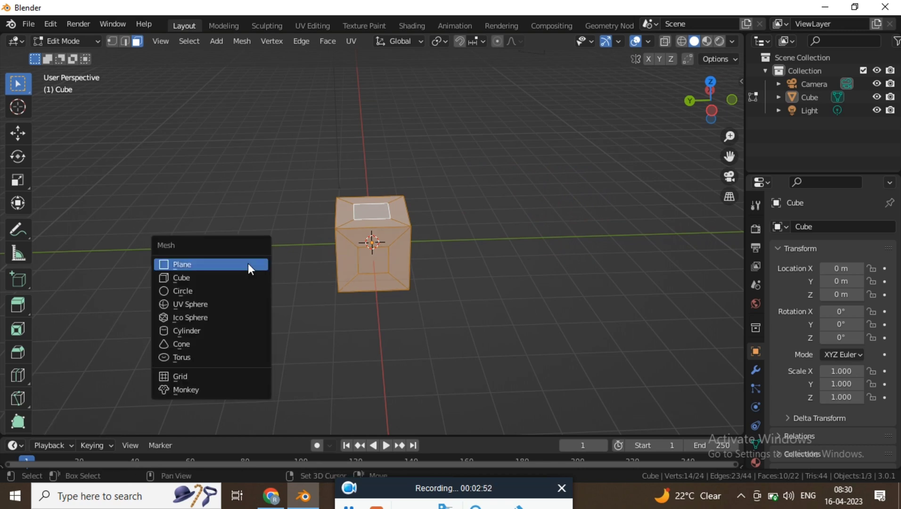
pyautogui.click(247, 277)
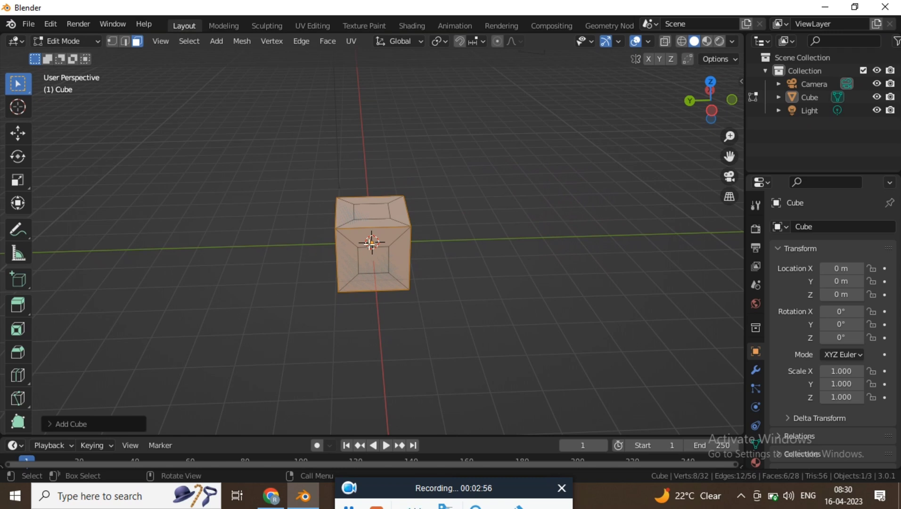
pyautogui.press('g')
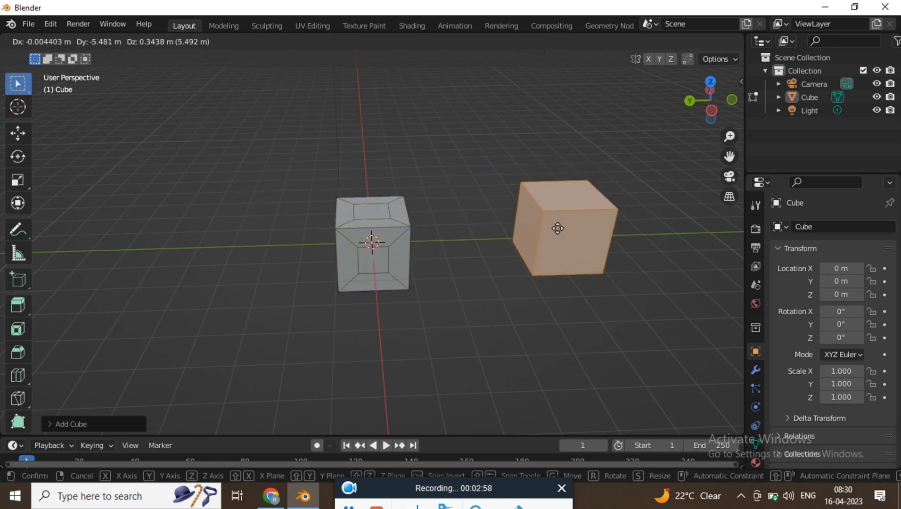
pyautogui.click(557, 228)
pyautogui.moveTo(697, 191); pyautogui.dragTo(644, 185, button='middle')
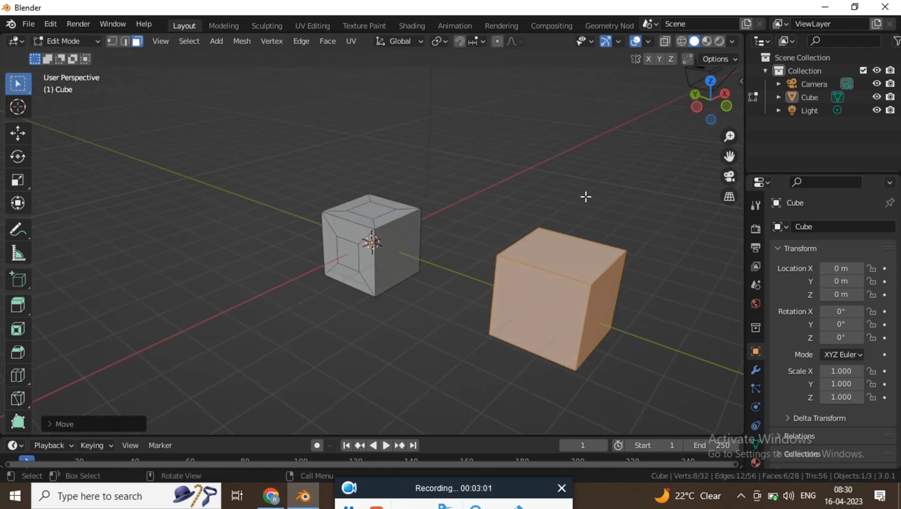
pyautogui.click(599, 207)
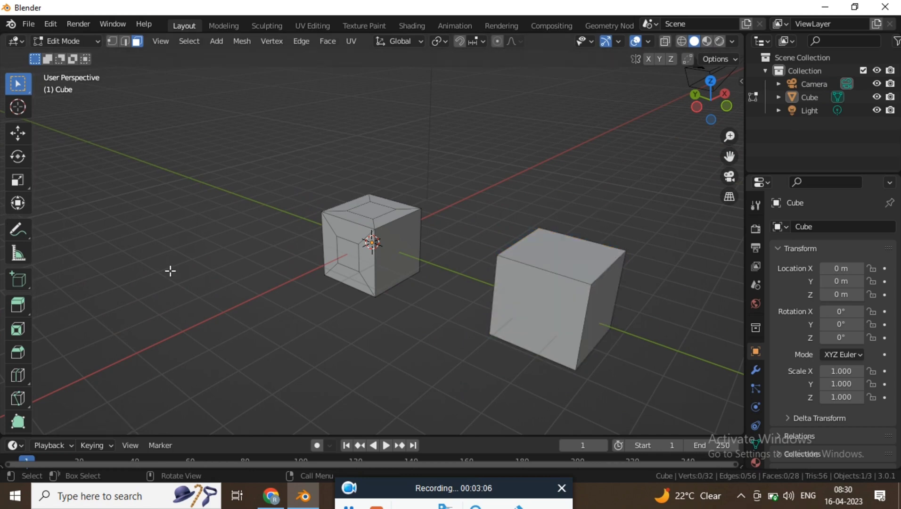
# Extrude the second cube's top face in place and scale the new face to about 0.4 to imitate an inset
pyautogui.click(545, 255)
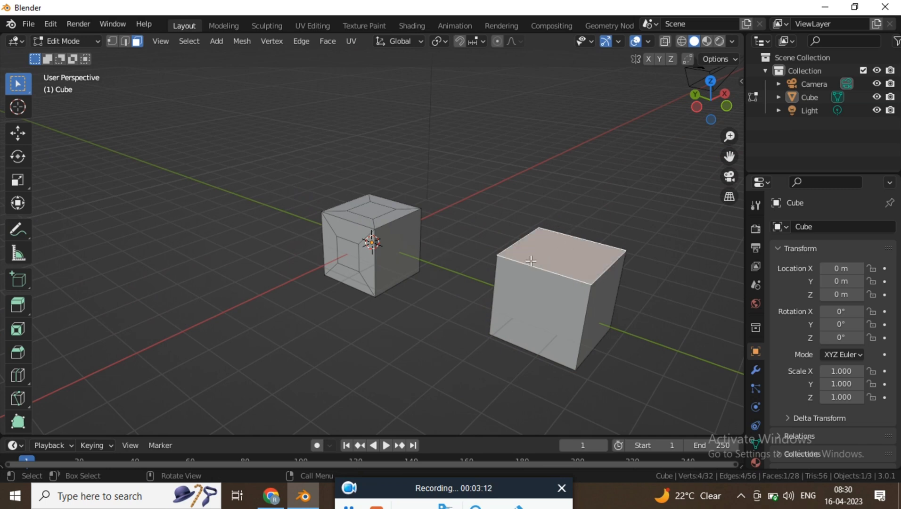
pyautogui.press('e')
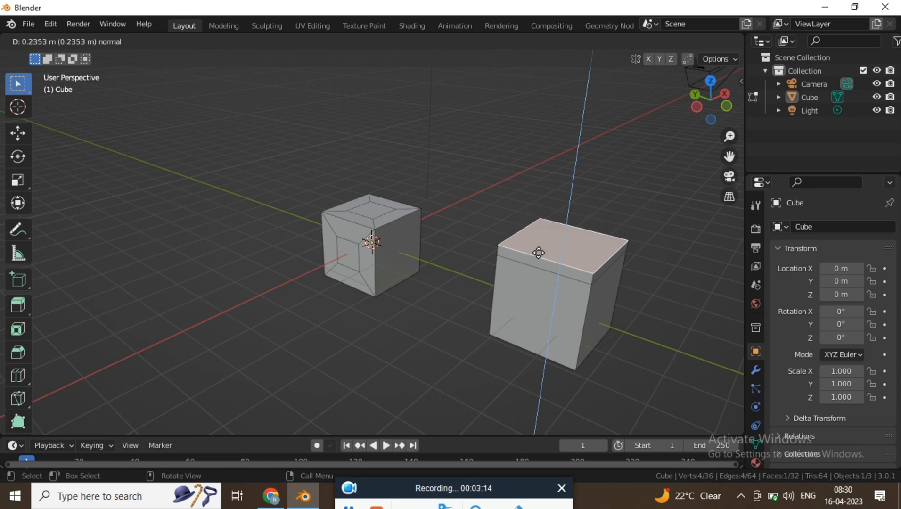
pyautogui.click(539, 253)
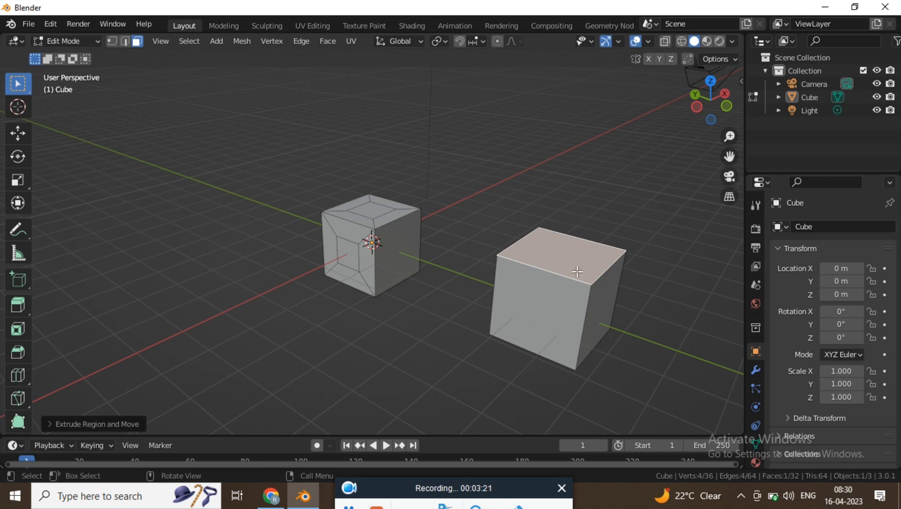
pyautogui.press('s')
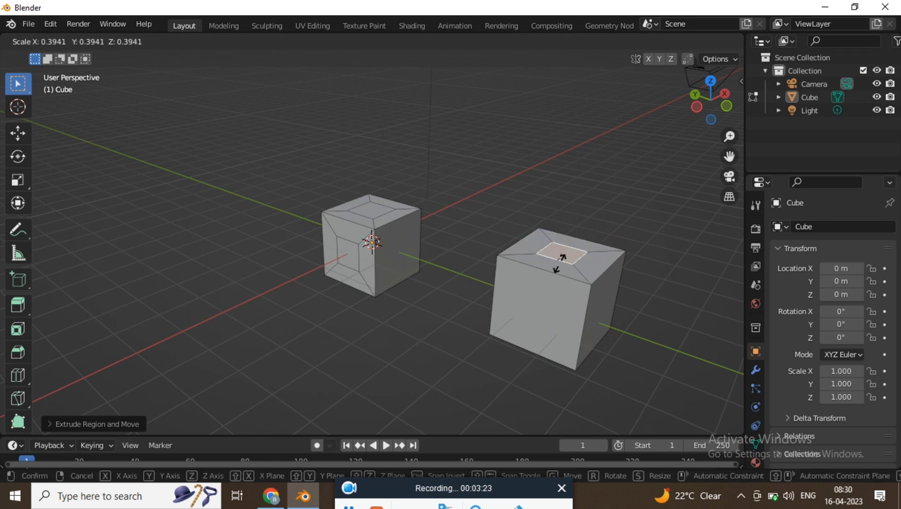
pyautogui.click(567, 262)
pyautogui.moveTo(567, 262); pyautogui.dragTo(20, 235, button='middle')
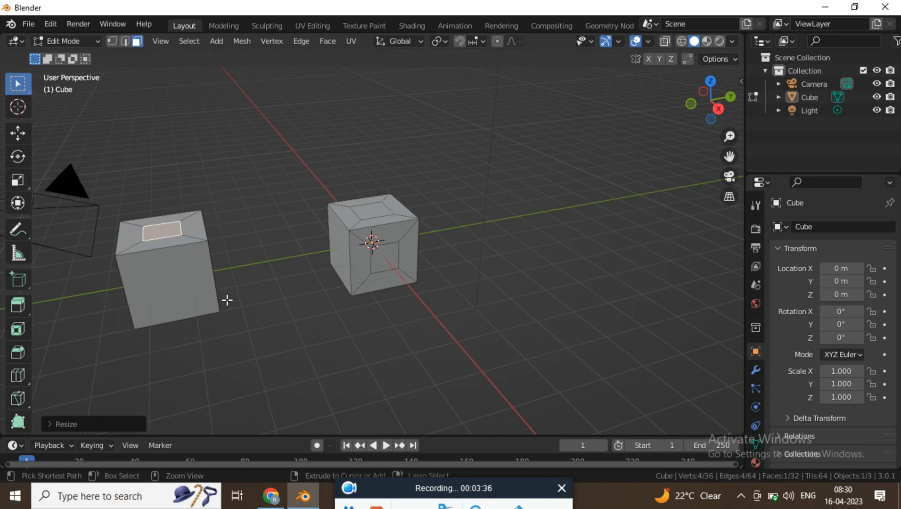
# Undo the second cube's extrusion, scaling and addition, and deselect the remaining cube
pyautogui.hotkey('ctrl', 'z')
pyautogui.hotkey('ctrl', 'z')
pyautogui.hotkey('ctrl', 'z')
pyautogui.hotkey('ctrl', 'z')
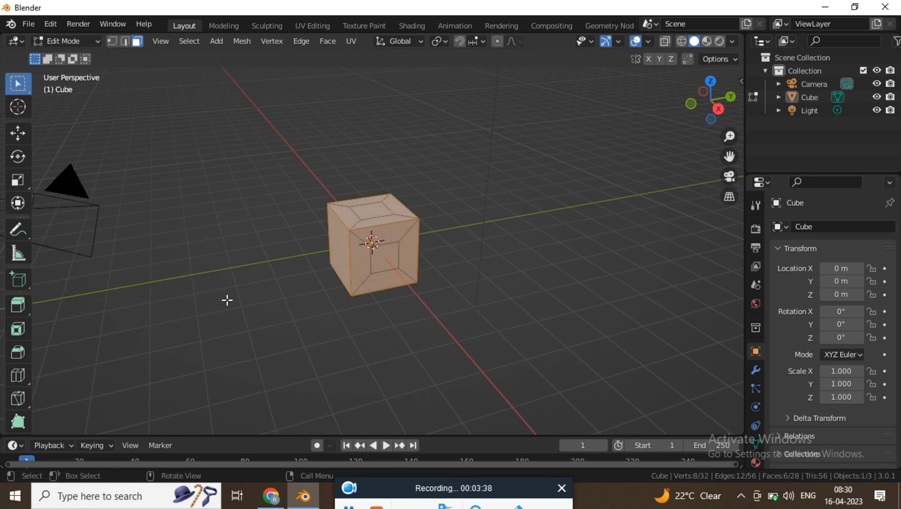
pyautogui.click(255, 210)
pyautogui.moveTo(295, 216); pyautogui.dragTo(256, 235, button='middle')
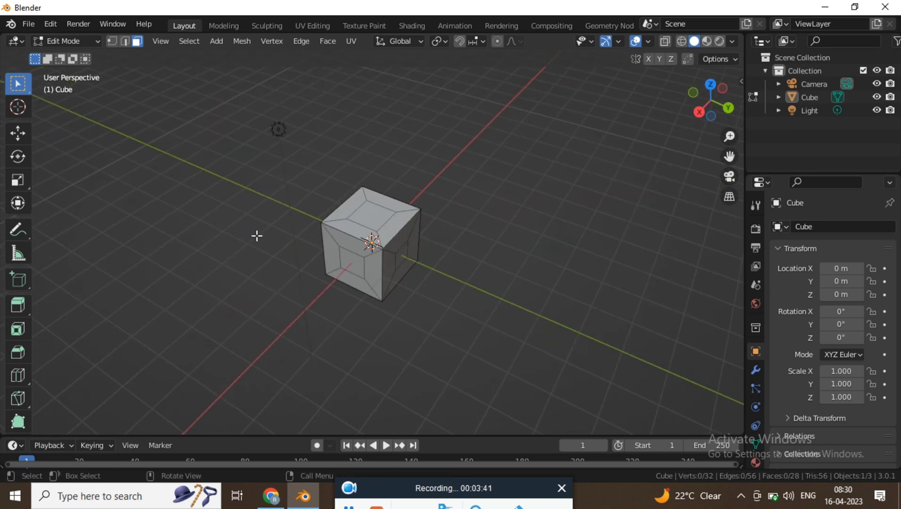
# Undo all the face insets on the remaining cube to restore its plain faces
pyautogui.hotkey('ctrl', 'z')
pyautogui.hotkey('ctrl', 'z')
pyautogui.hotkey('ctrl', 'z')
pyautogui.hotkey('ctrl', 'z')
pyautogui.hotkey('ctrl', 'z')
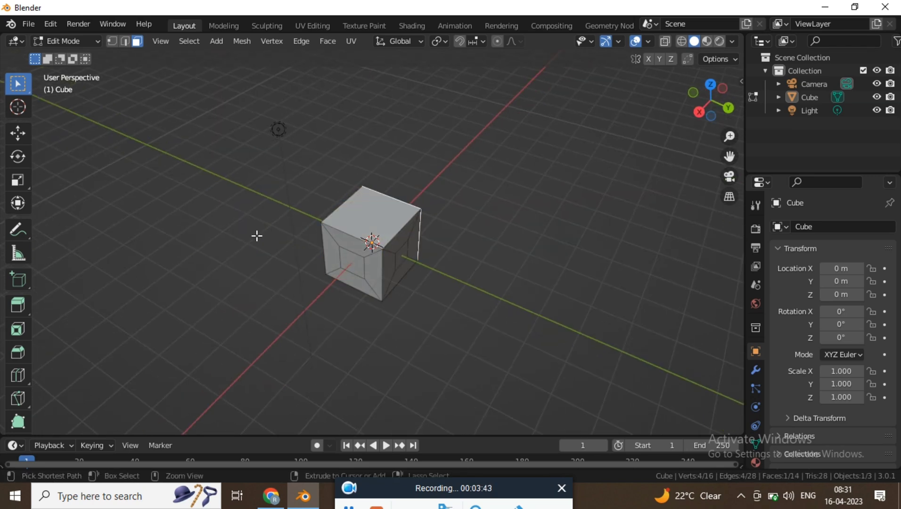
pyautogui.hotkey('ctrl', 'z')
pyautogui.hotkey('ctrl', 'z')
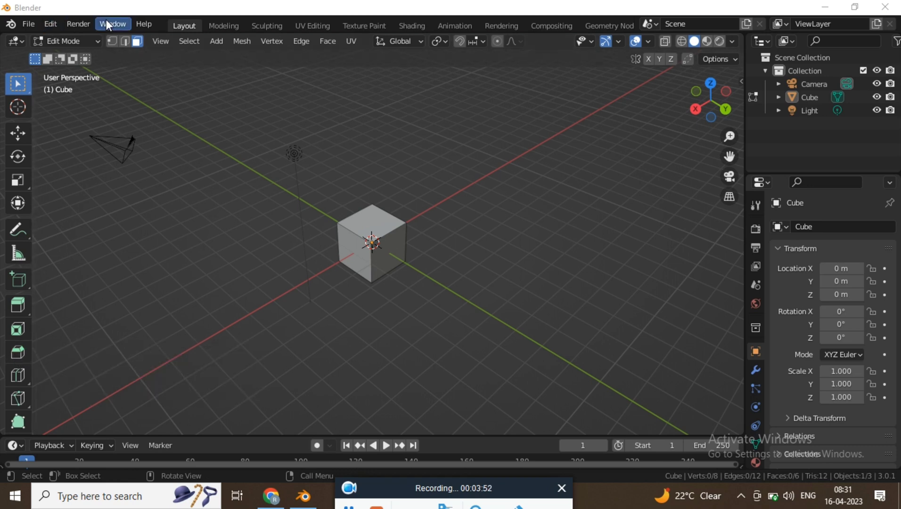
# Bevel the cube's top edge on the positive Y side by about 0.65 m with the Bevel tool in edge select mode
pyautogui.click(124, 43)
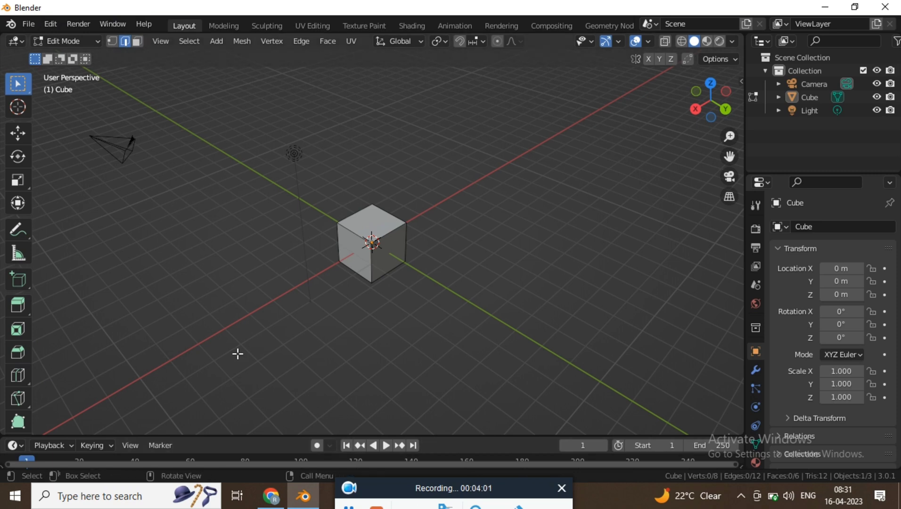
pyautogui.click(18, 353)
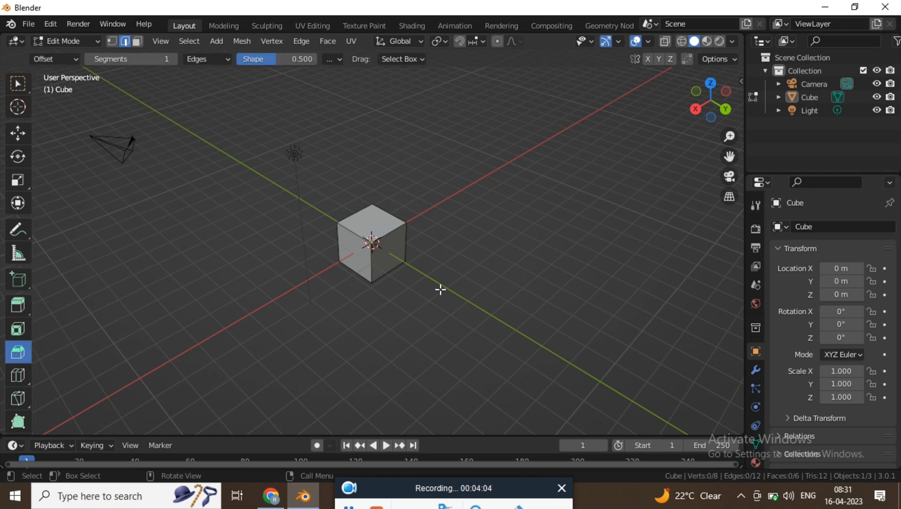
pyautogui.click(391, 233)
pyautogui.moveTo(471, 212); pyautogui.dragTo(447, 194, button='middle')
pyautogui.moveTo(427, 197); pyautogui.dragTo(455, 201)
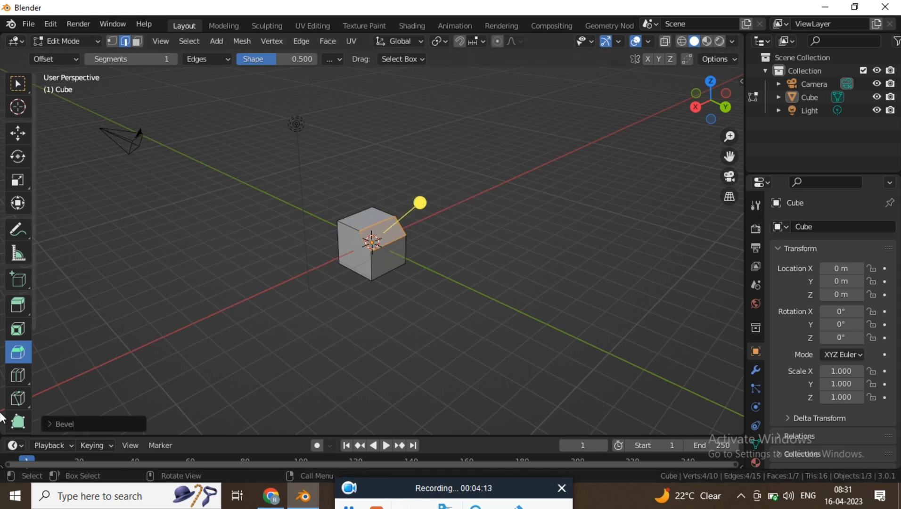
# Set the bevel to affect vertices, with width 1.54 m, 58 segments and shape 0.370
pyautogui.click(50, 423)
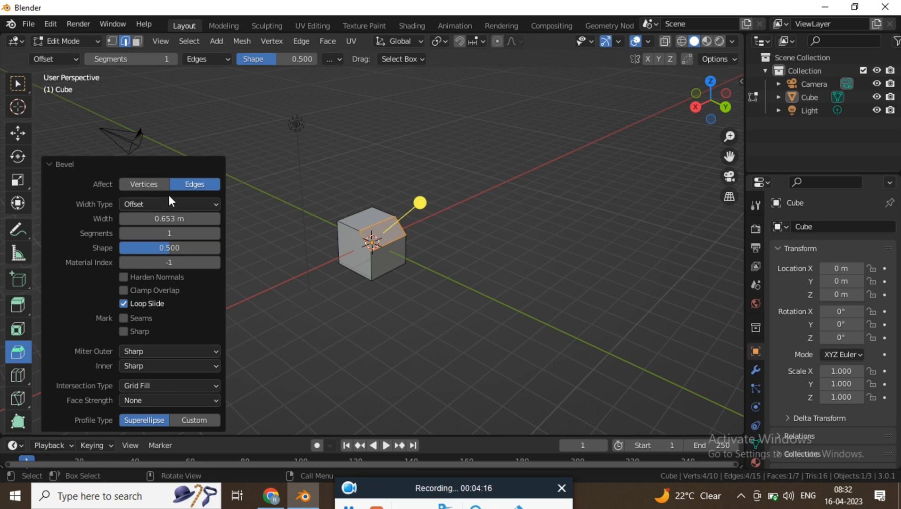
pyautogui.moveTo(145, 219); pyautogui.dragTo(161, 250)
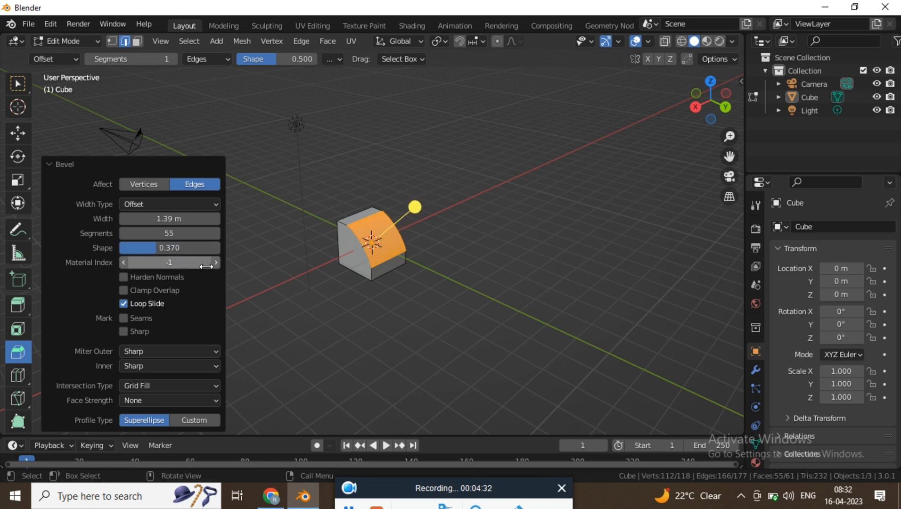
pyautogui.click(152, 184)
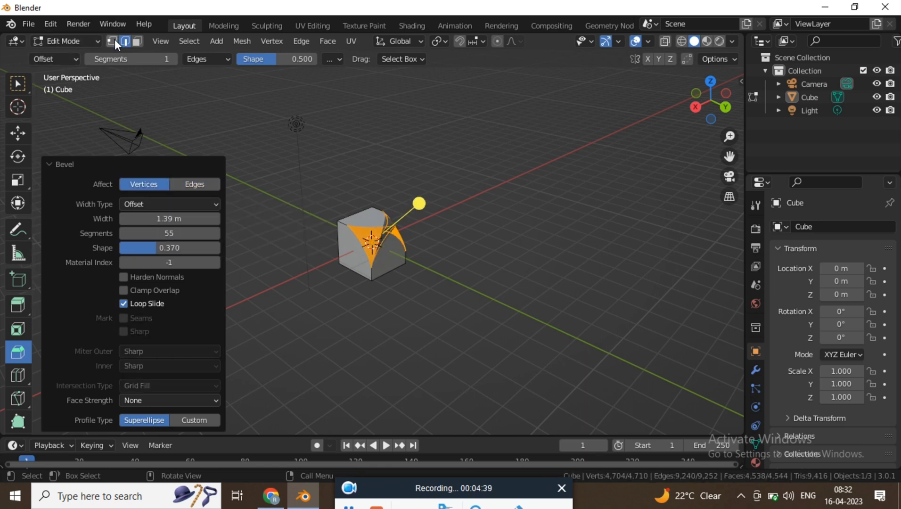
pyautogui.moveTo(165, 218); pyautogui.dragTo(175, 234)
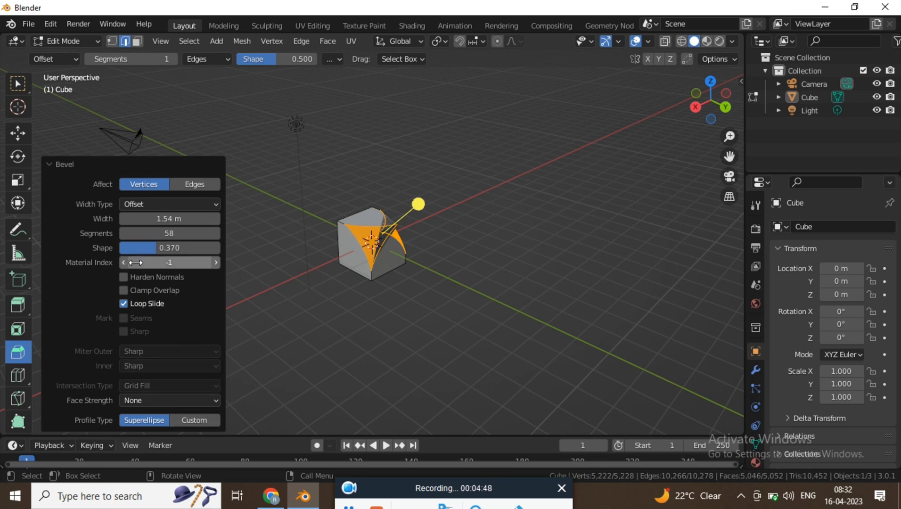
# Undo the bevel on the cube
pyautogui.hotkey('ctrl', 'z')
pyautogui.hotkey('ctrl', 'z')
pyautogui.hotkey('ctrl', 'z')
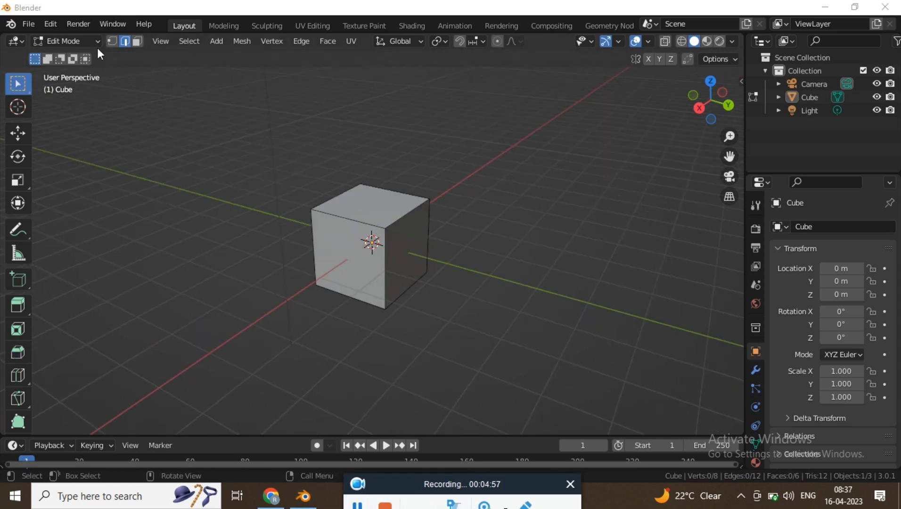
# Bevel the cube's top edge on the positive X side with width 0.766 m, 93 segments and shape 0.351, and try the Vertices option
pyautogui.click(329, 213)
pyautogui.press('ctrl')
pyautogui.hotkey('ctrl', 'b')
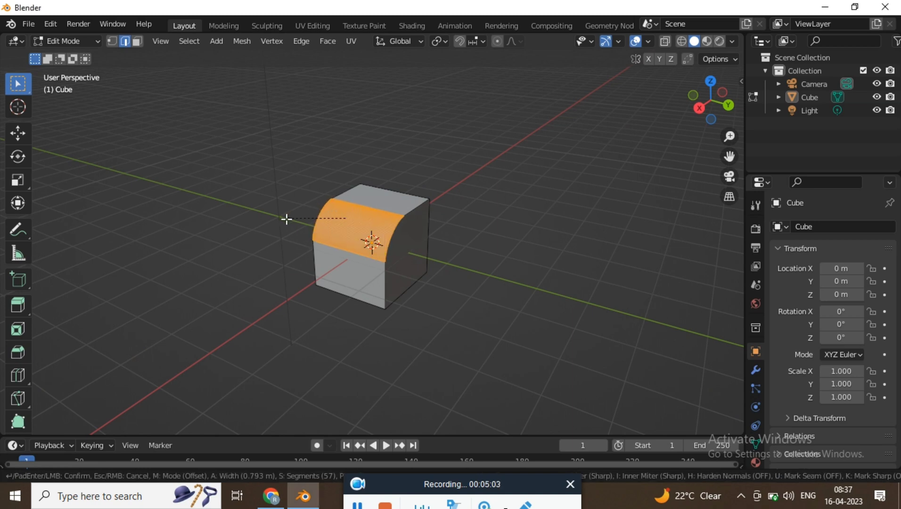
pyautogui.click(303, 219)
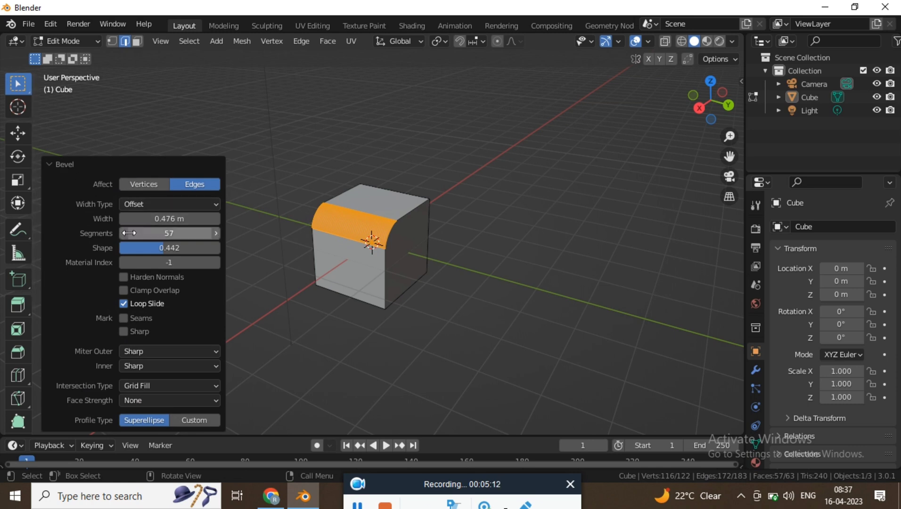
pyautogui.moveTo(161, 250); pyautogui.dragTo(186, 220)
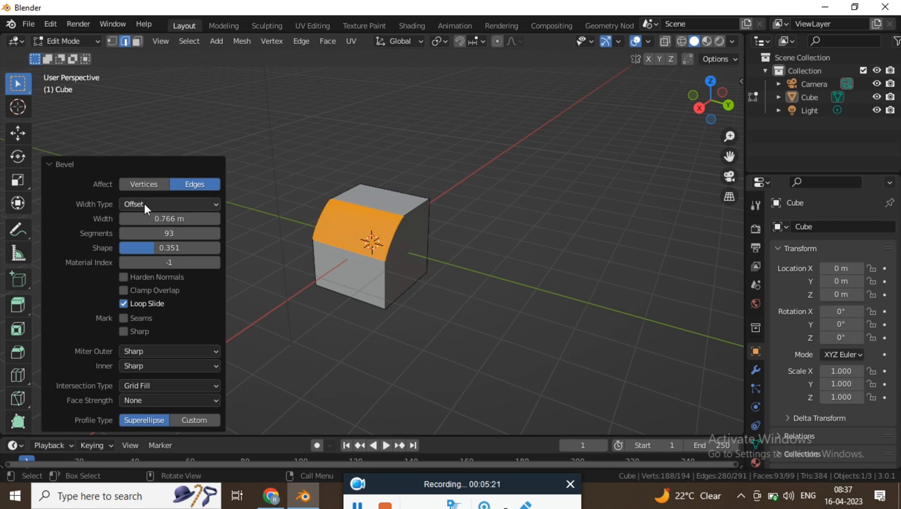
pyautogui.click(150, 179)
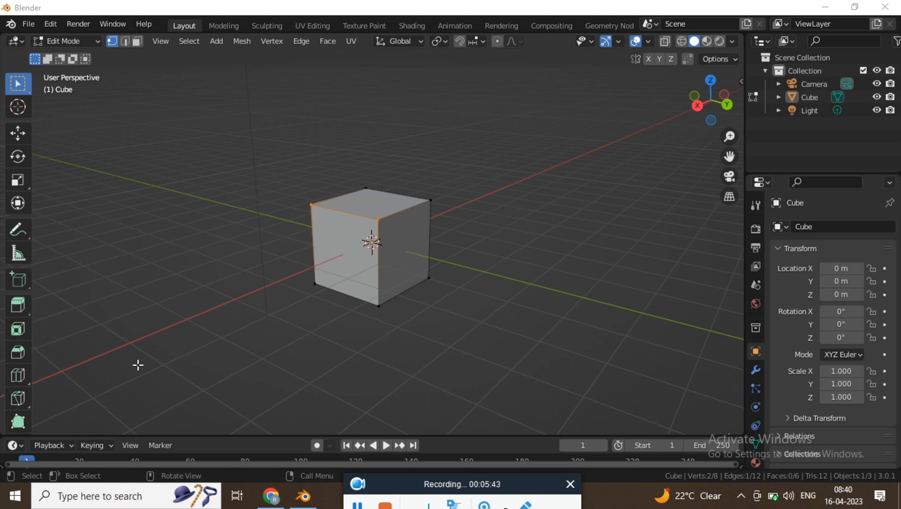
# Try 8 horizontal loop cuts around the cube with smoothness -0.170 and factor -0.364, and undo them
pyautogui.click(19, 375)
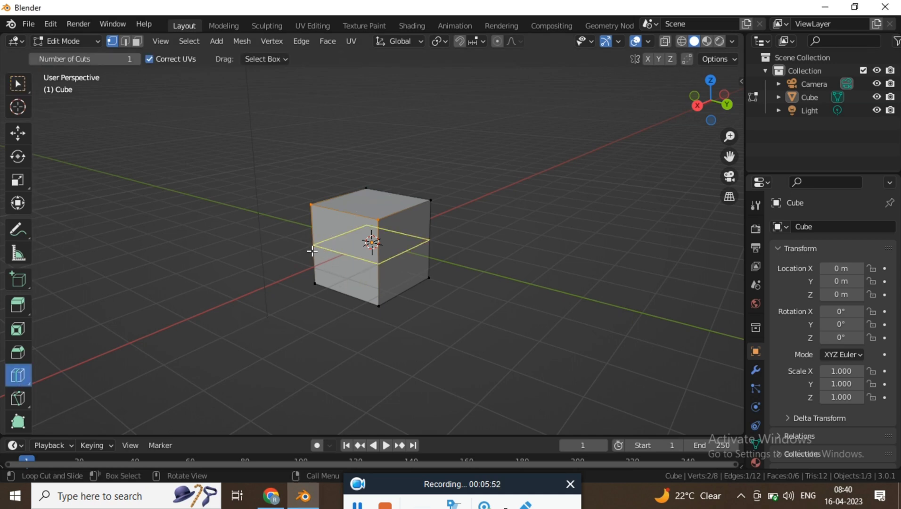
pyautogui.click(302, 246)
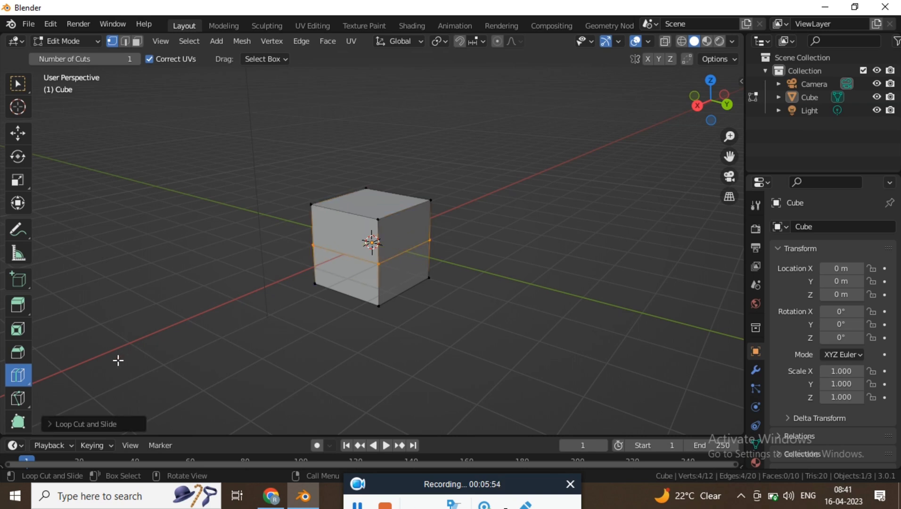
pyautogui.click(70, 422)
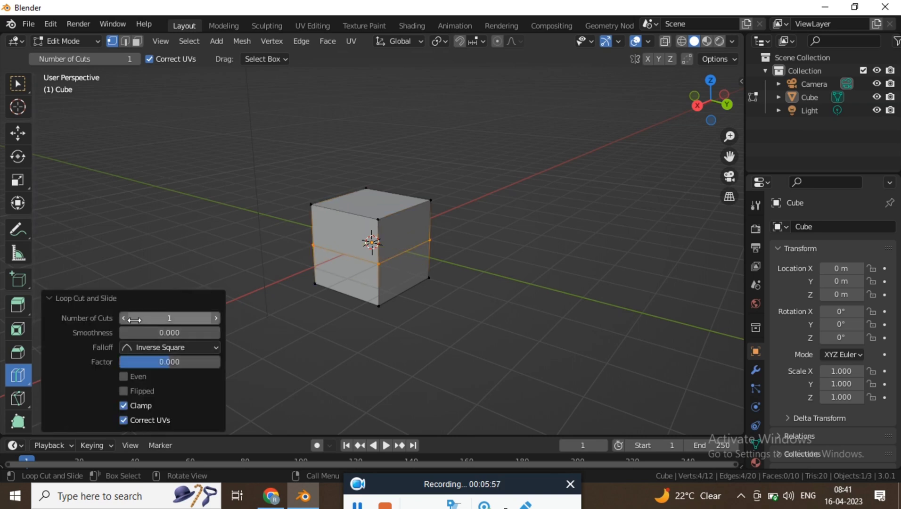
pyautogui.moveTo(135, 319); pyautogui.dragTo(156, 319)
pyautogui.moveTo(140, 359); pyautogui.dragTo(149, 333)
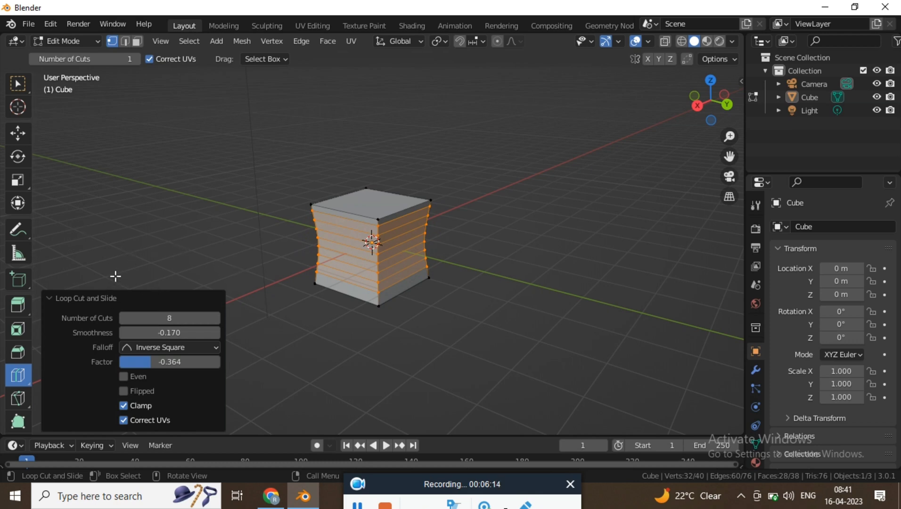
pyautogui.click(60, 297)
pyautogui.hotkey('ctrl', 'z')
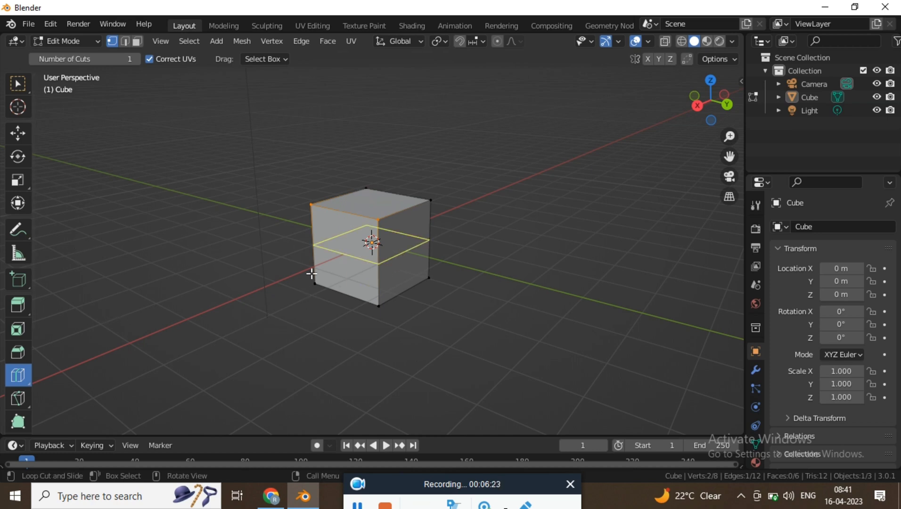
# Add a horizontal loop cut around the cube and raise the number of cuts to 9
pyautogui.click(294, 255)
pyautogui.click(71, 422)
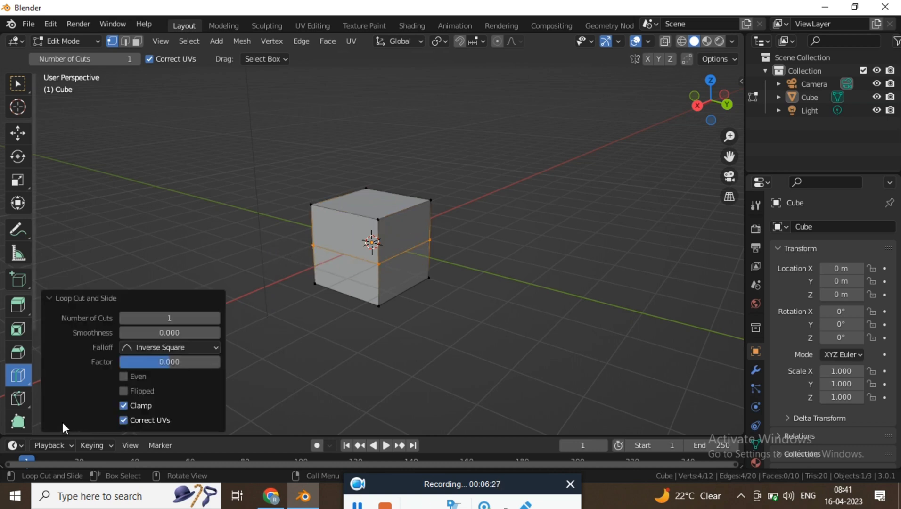
pyautogui.moveTo(149, 318); pyautogui.dragTo(174, 318)
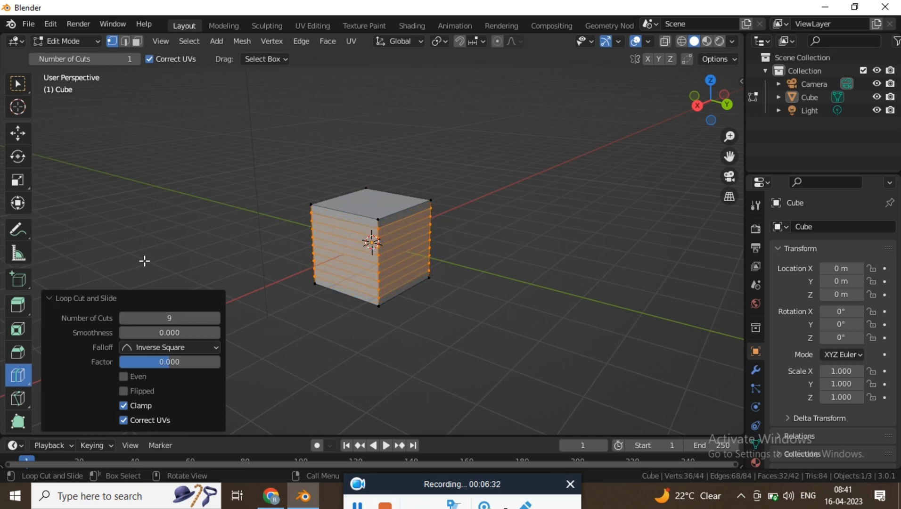
pyautogui.click(358, 504)
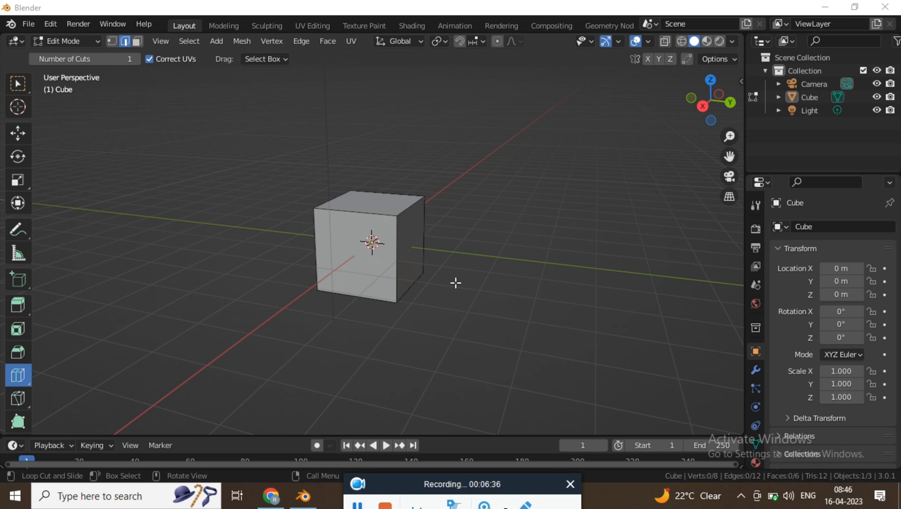
# Box-select the cube's edges from several viewing angles with the Select Box tool, ending with the four edges of the positive Y face
pyautogui.moveTo(455, 283); pyautogui.dragTo(466, 197, button='middle')
pyautogui.moveTo(393, 236); pyautogui.dragTo(404, 242, button='middle')
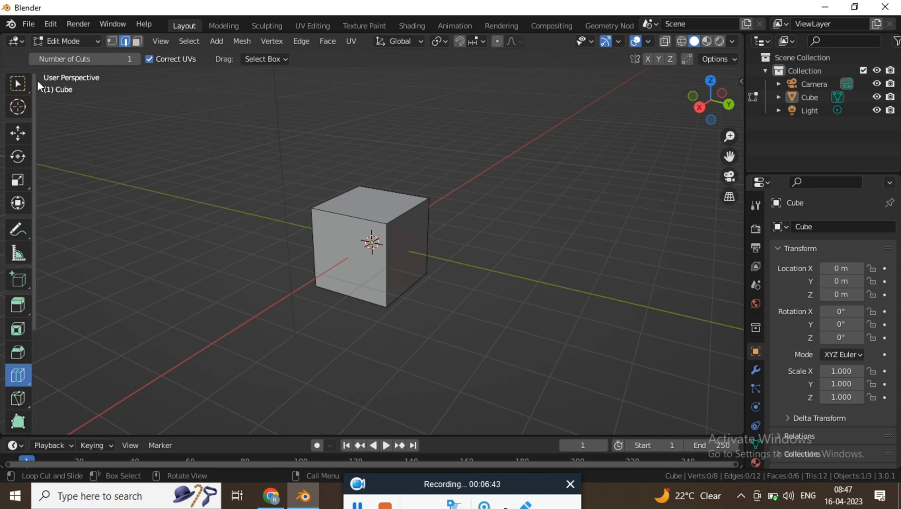
pyautogui.click(18, 83)
pyautogui.moveTo(451, 181); pyautogui.dragTo(357, 296)
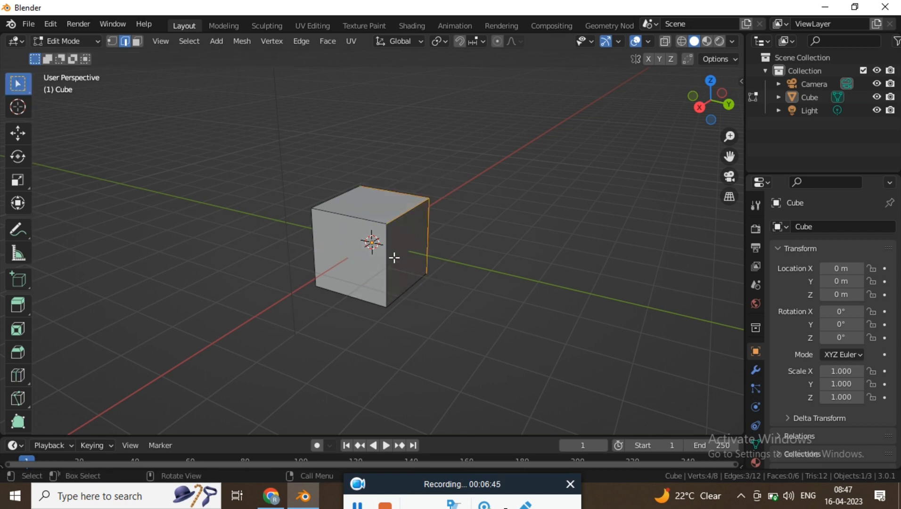
pyautogui.moveTo(469, 225); pyautogui.dragTo(528, 288, button='middle')
pyautogui.moveTo(504, 203); pyautogui.dragTo(397, 293)
pyautogui.moveTo(397, 293); pyautogui.dragTo(332, 298, button='middle')
pyautogui.moveTo(532, 211); pyautogui.dragTo(293, 336)
pyautogui.moveTo(422, 237); pyautogui.dragTo(471, 187, button='middle')
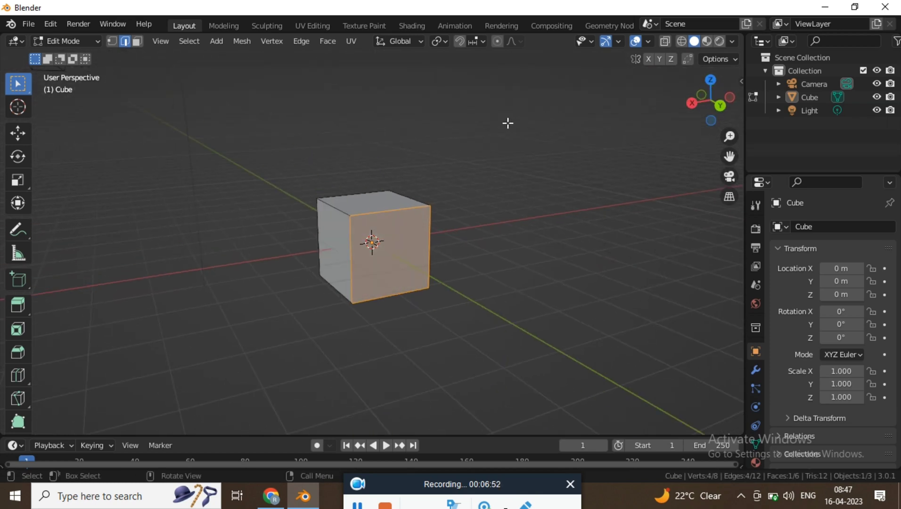
# Box-select cube faces in face select mode, extend the selection with a second box from another angle, and clear the selection
pyautogui.click(136, 41)
pyautogui.moveTo(514, 197); pyautogui.dragTo(333, 348)
pyautogui.moveTo(441, 271); pyautogui.dragTo(658, 175, button='middle')
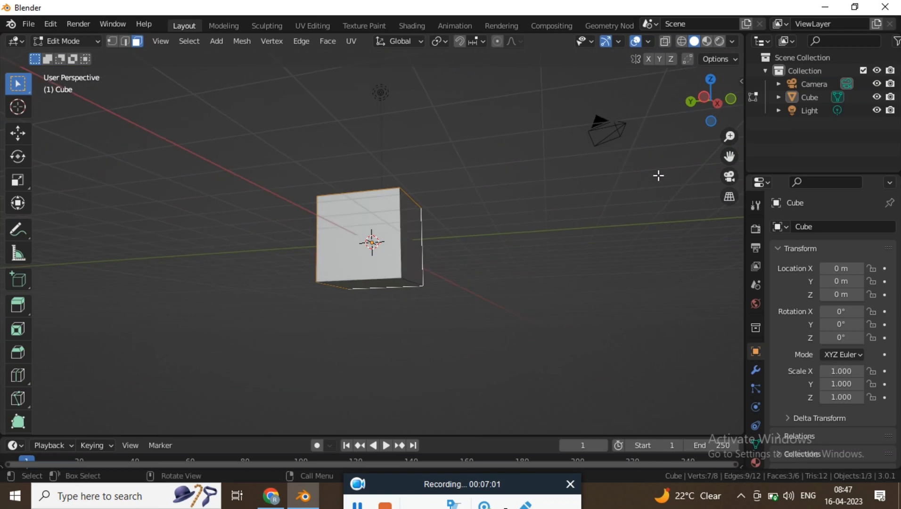
pyautogui.keyDown('shift'); pyautogui.moveTo(526, 173); pyautogui.dragTo(346, 336); pyautogui.keyUp('shift')
pyautogui.moveTo(346, 335); pyautogui.dragTo(616, 231, button='middle')
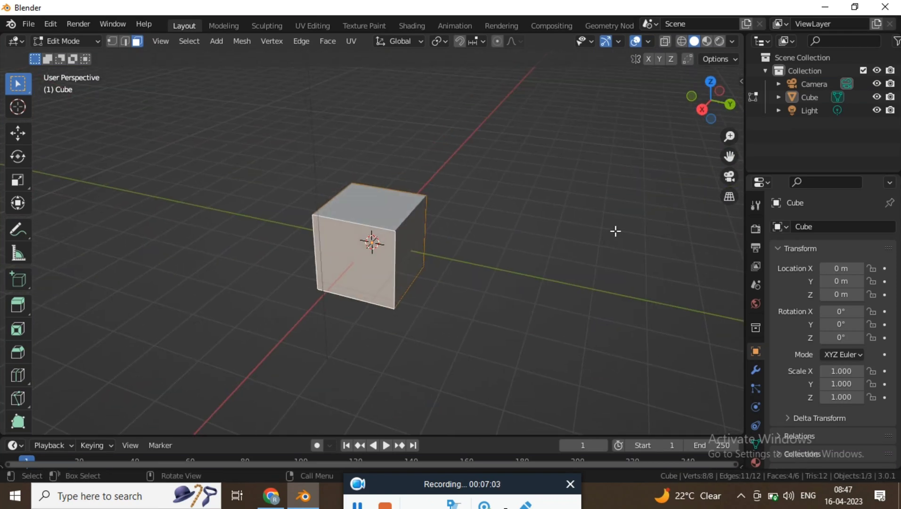
pyautogui.click(578, 210)
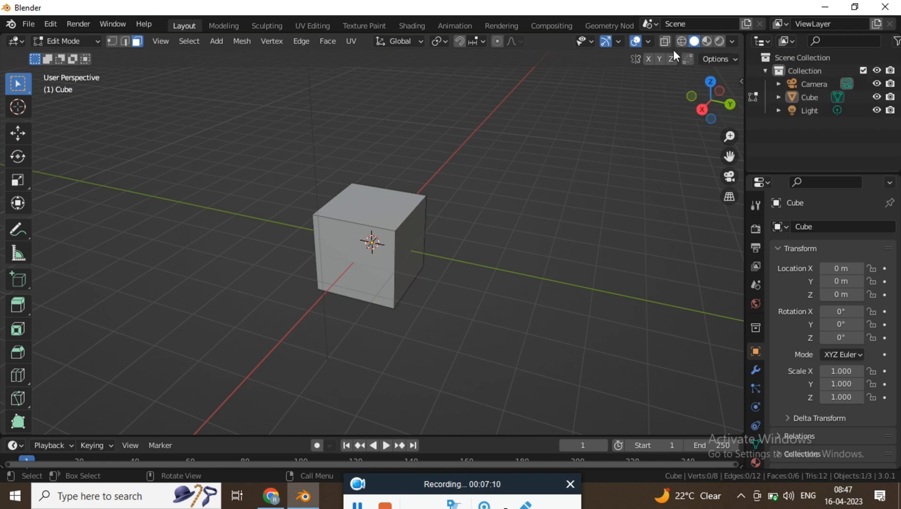
# Switch the viewport to wireframe shading and box-select the whole cube in face select mode, finishing with the selection cleared
pyautogui.click(681, 41)
pyautogui.moveTo(377, 167); pyautogui.dragTo(356, 153, button='middle')
pyautogui.moveTo(400, 221); pyautogui.dragTo(338, 227, button='middle')
pyautogui.moveTo(582, 106); pyautogui.dragTo(261, 391)
pyautogui.moveTo(511, 213)
pyautogui.mouseDown(button='middle')
pyautogui.moveTo(316, 224)
pyautogui.moveTo(477, 188)
pyautogui.moveTo(581, 205)
pyautogui.moveTo(523, 223)
pyautogui.mouseUp(button='middle')
pyautogui.click(523, 223)
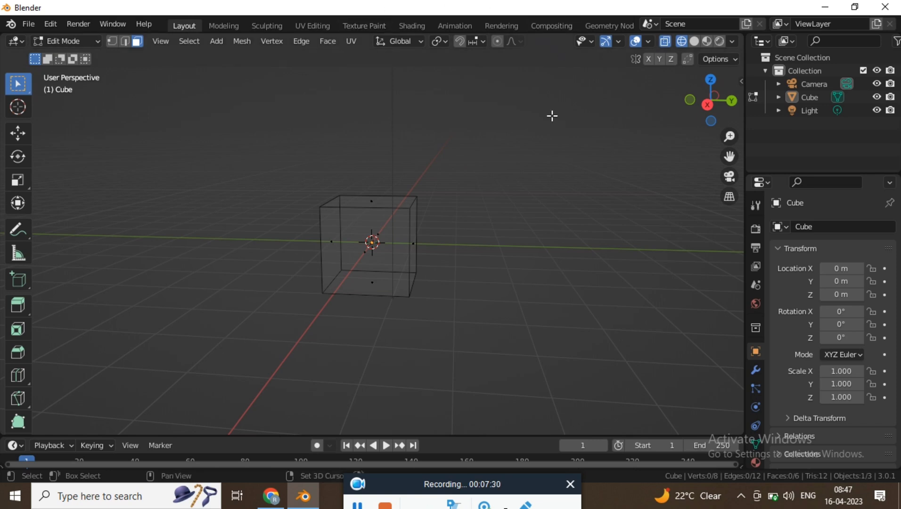
# Toggle the viewport between solid and wireframe shading, ending in solid shading
pyautogui.hotkey('shift', 'z')
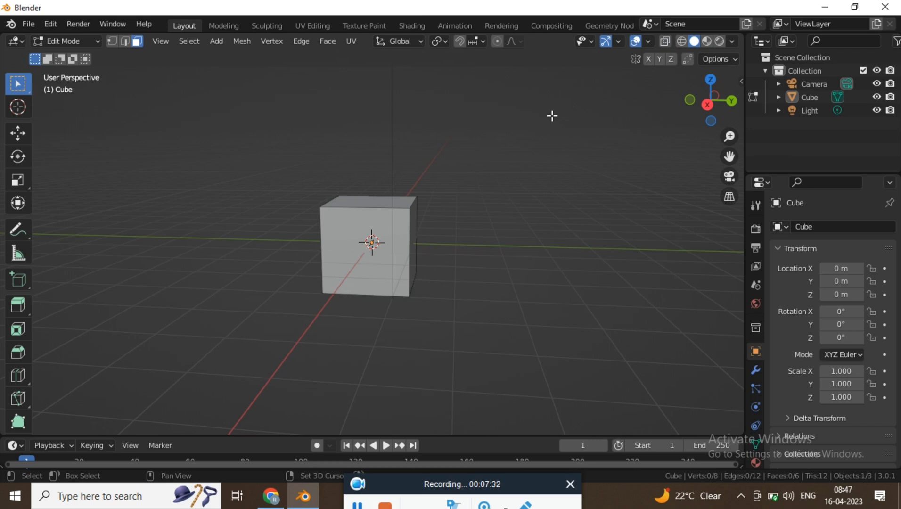
pyautogui.hotkey('alt', 'z')
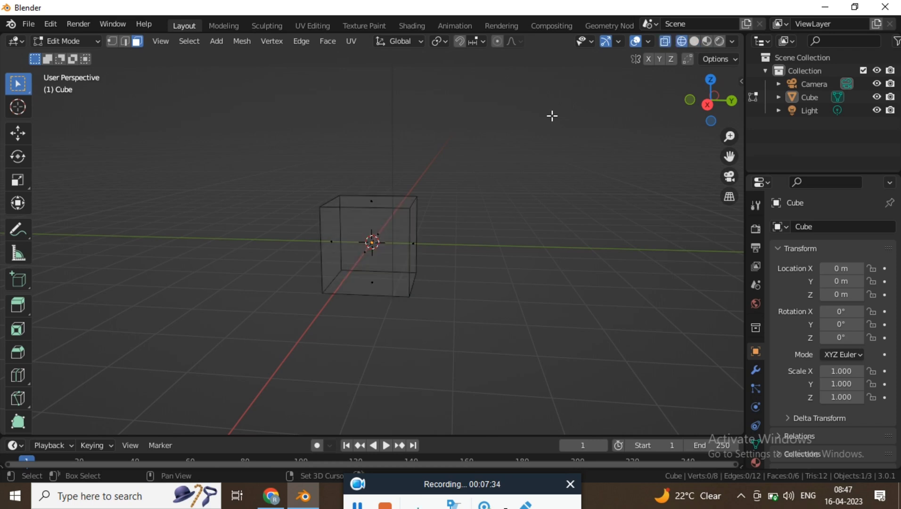
pyautogui.hotkey('shift', 'z')
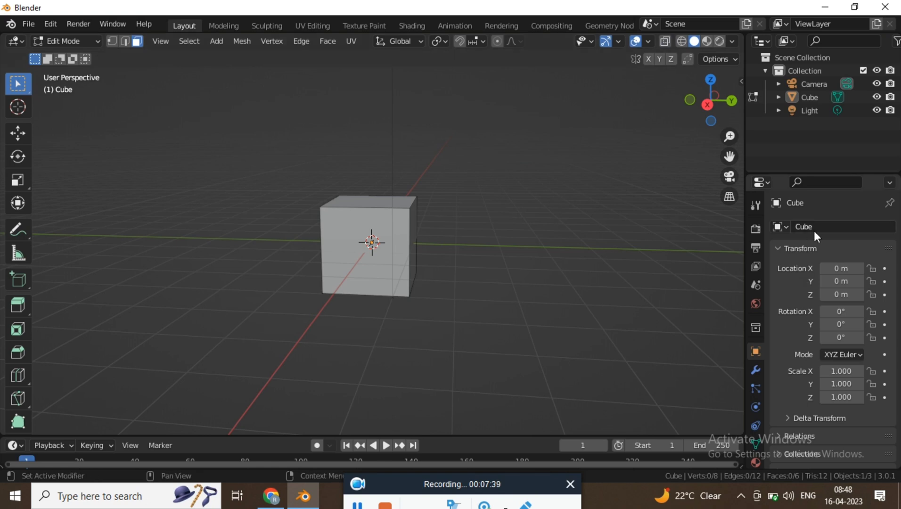
pyautogui.moveTo(469, 206)
pyautogui.mouseDown(button='middle')
pyautogui.moveTo(498, 197)
pyautogui.moveTo(479, 191)
pyautogui.mouseUp(button='middle')
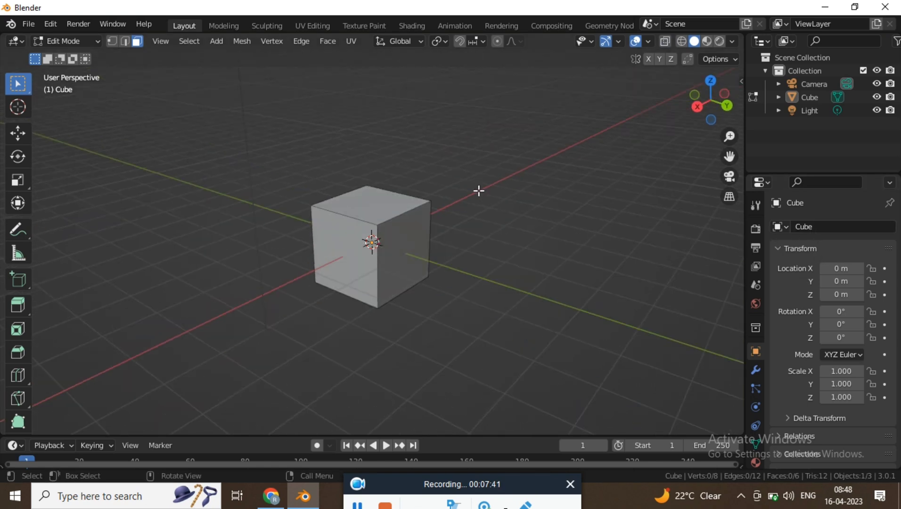
# Turn on X-ray in solid shading to see through the cube's faces
pyautogui.click(665, 41)
pyautogui.moveTo(600, 199); pyautogui.dragTo(542, 209, button='middle')
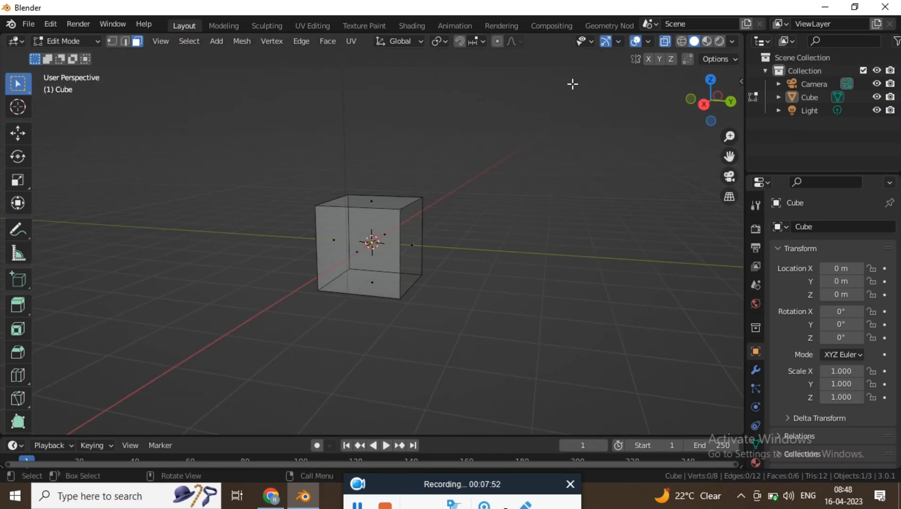
pyautogui.moveTo(470, 163); pyautogui.dragTo(469, 158, button='middle')
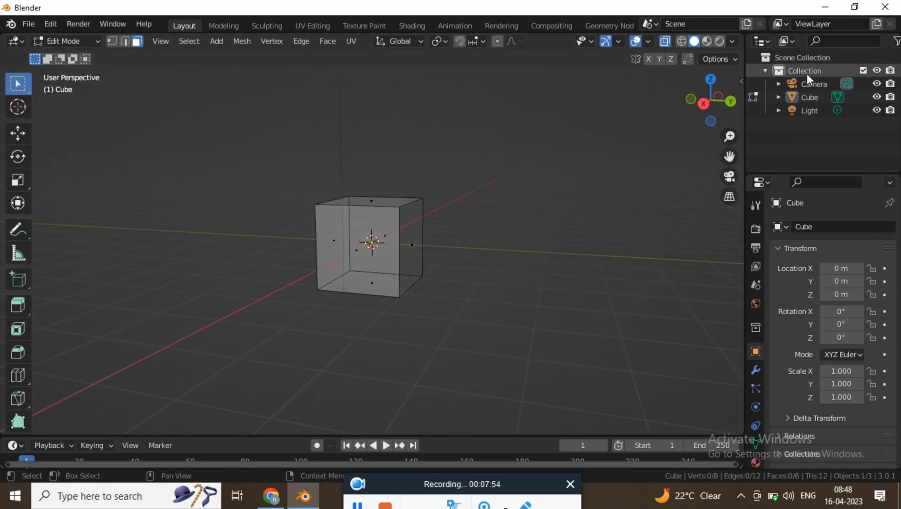
# Toggle X-Ray off and on in the viewport shading options, try a value of 0.000, and set it to 1.000
pyautogui.click(733, 41)
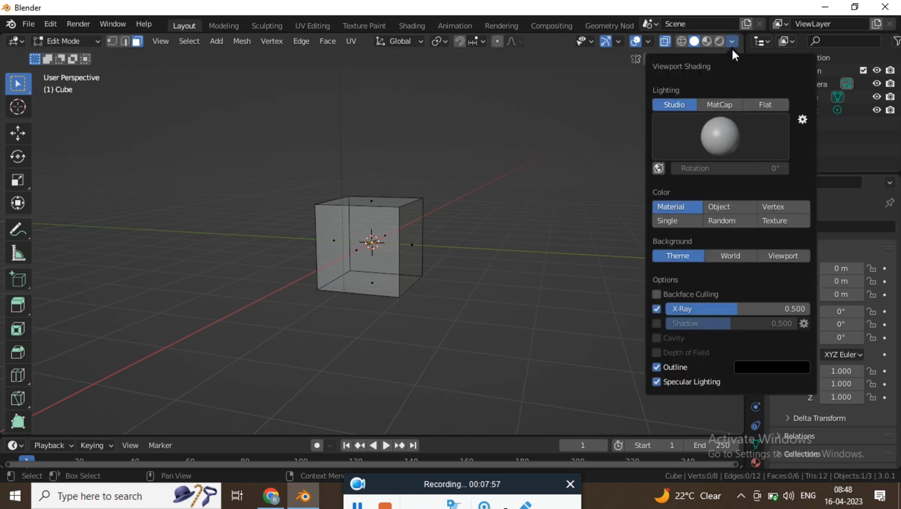
pyautogui.click(658, 308)
pyautogui.click(658, 308)
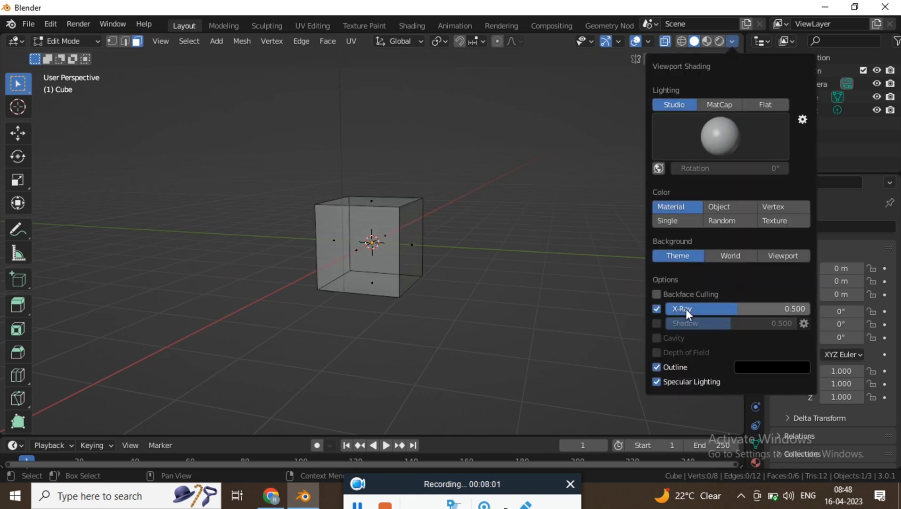
pyautogui.moveTo(684, 311)
pyautogui.mouseDown()
pyautogui.moveTo(759, 311)
pyautogui.moveTo(667, 311)
pyautogui.mouseUp()
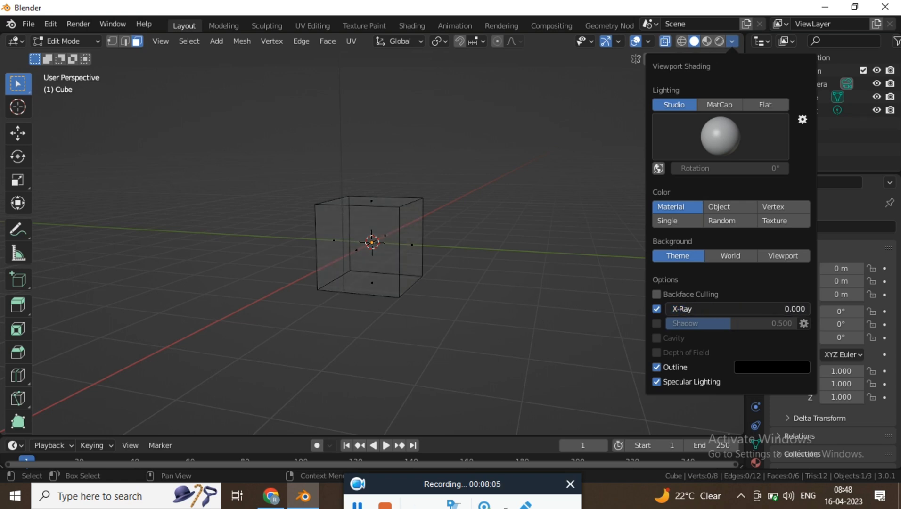
pyautogui.moveTo(666, 311); pyautogui.dragTo(808, 311)
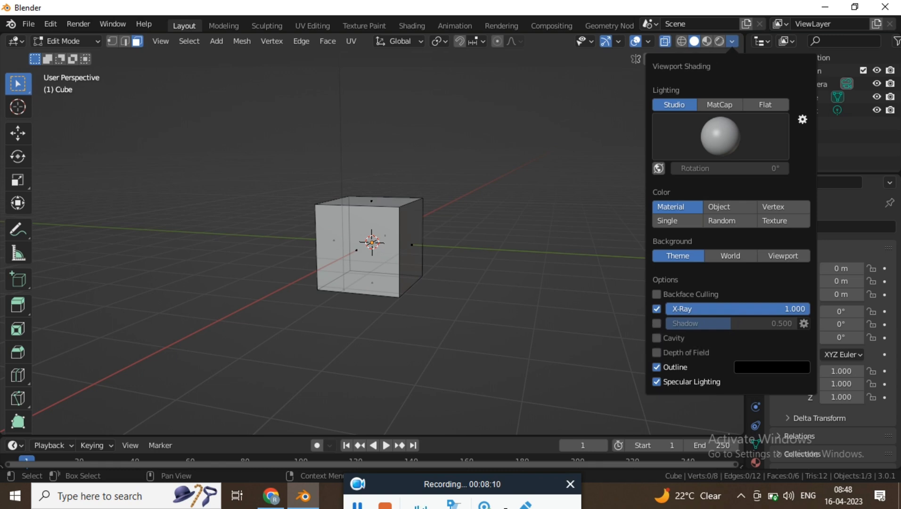
# Box-select all faces of the cube with X-ray on, clear the selection, and turn X-ray off
pyautogui.moveTo(490, 215)
pyautogui.mouseDown(button='middle')
pyautogui.moveTo(408, 260)
pyautogui.moveTo(454, 229)
pyautogui.moveTo(486, 225)
pyautogui.mouseUp(button='middle')
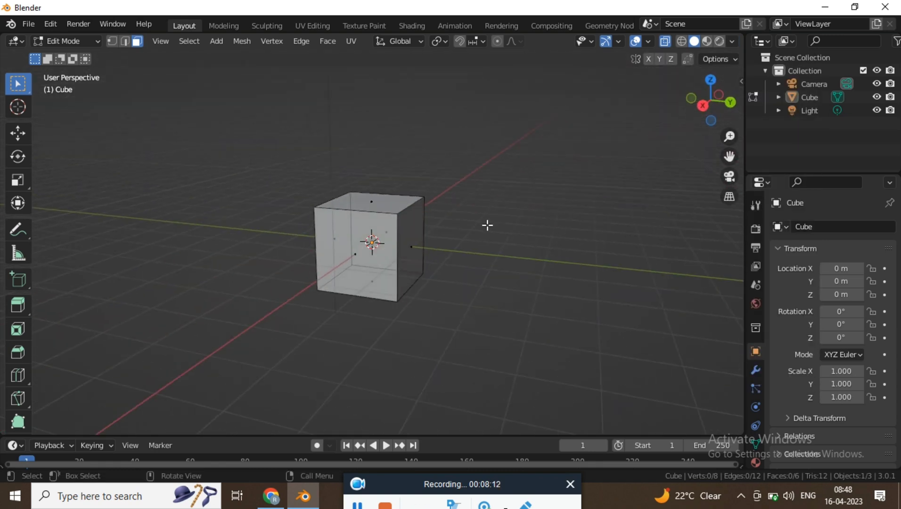
pyautogui.moveTo(525, 130); pyautogui.dragTo(277, 396)
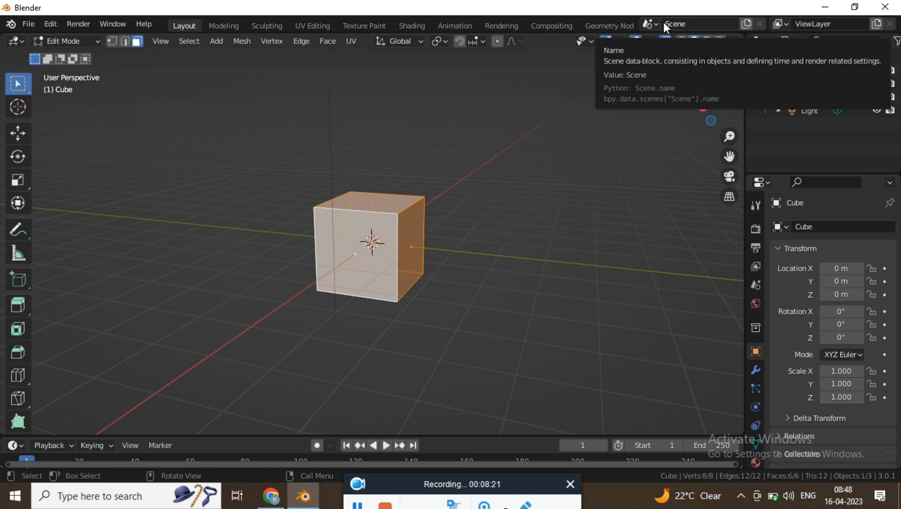
pyautogui.click(653, 209)
pyautogui.hotkey('alt', 'z')
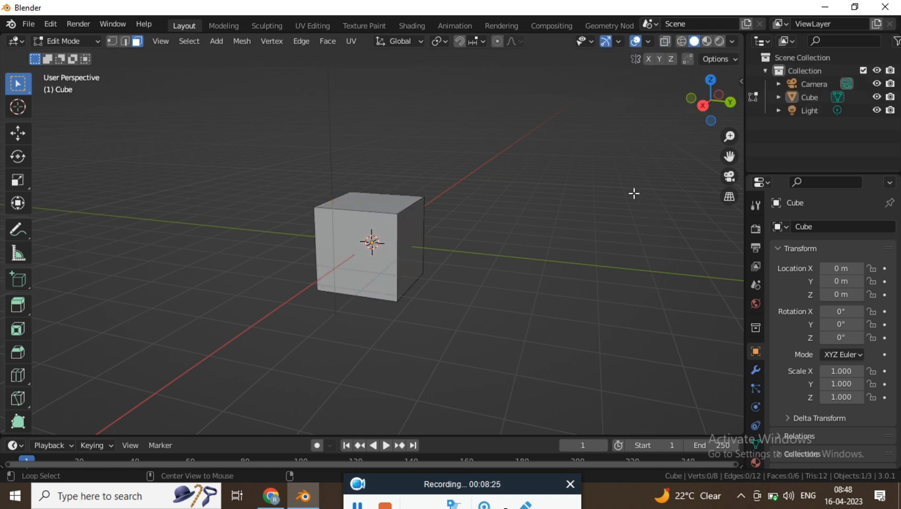
pyautogui.hotkey('alt', 'z')
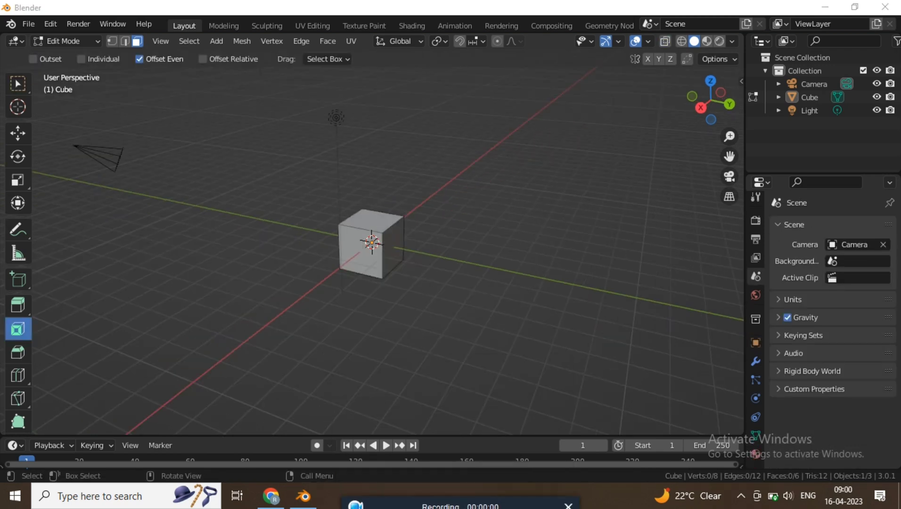
# Leave Edit Mode and select the cube in Object Mode
pyautogui.moveTo(413, 217)
pyautogui.mouseDown(button='middle')
pyautogui.moveTo(350, 208)
pyautogui.moveTo(448, 207)
pyautogui.moveTo(411, 219)
pyautogui.mouseUp(button='middle')
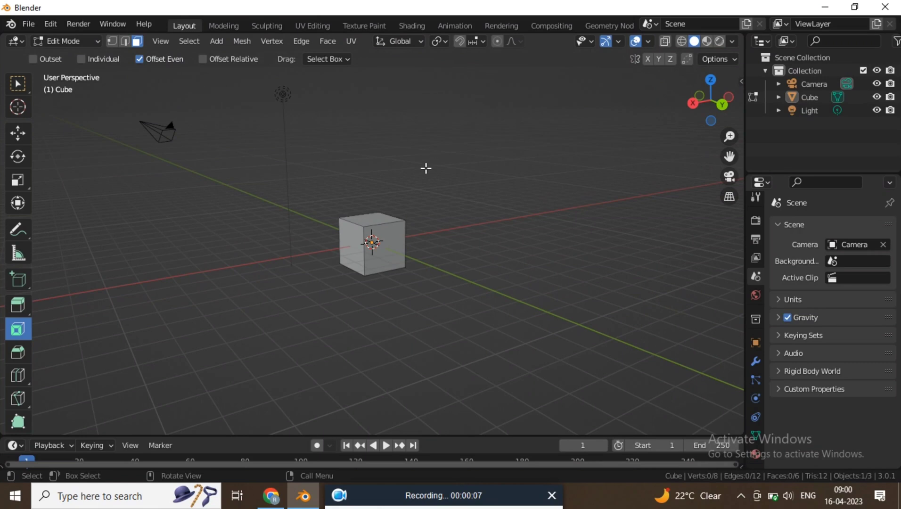
pyautogui.press('Tab')
pyautogui.moveTo(311, 217); pyautogui.dragTo(393, 222, button='middle')
pyautogui.click(392, 221)
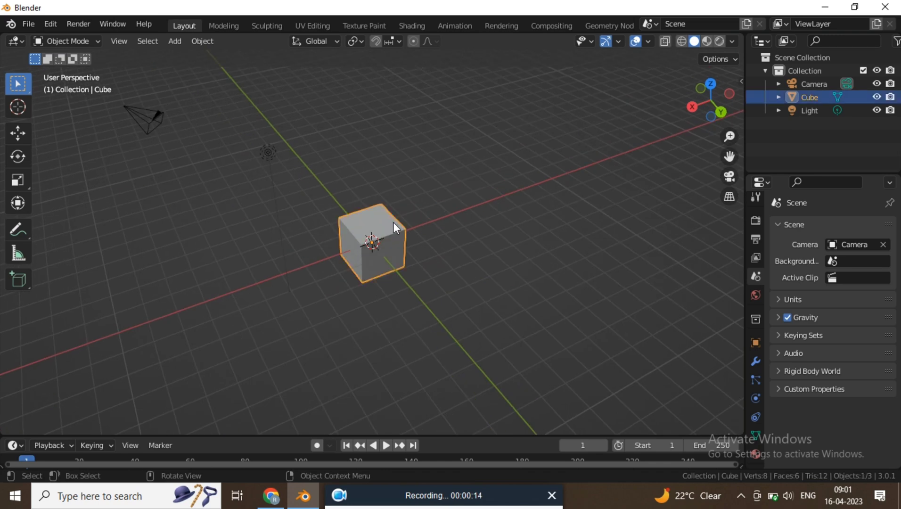
pyautogui.scroll(-1, 758, 277)
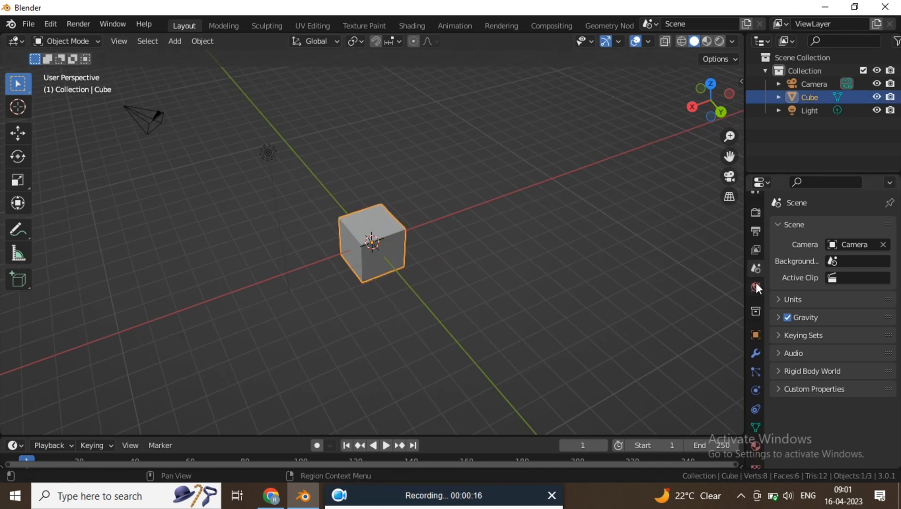
pyautogui.scroll(-1, 758, 233)
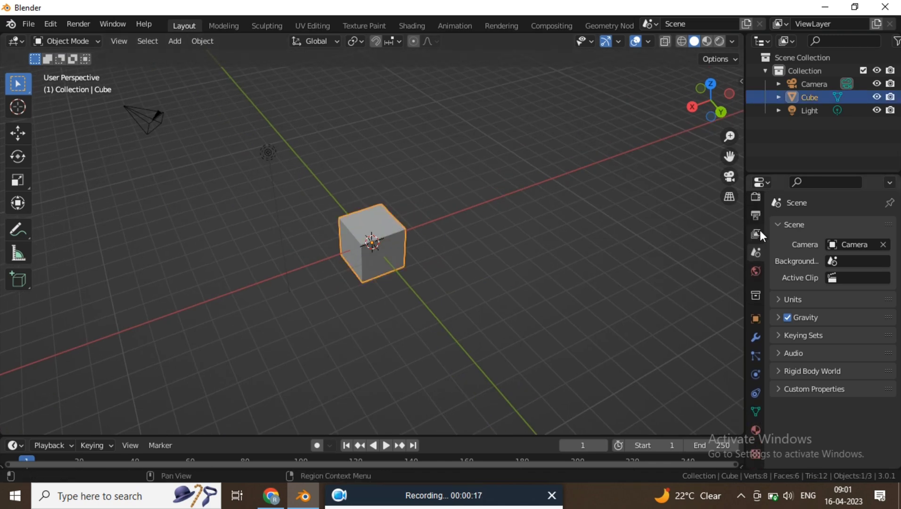
pyautogui.click(764, 183)
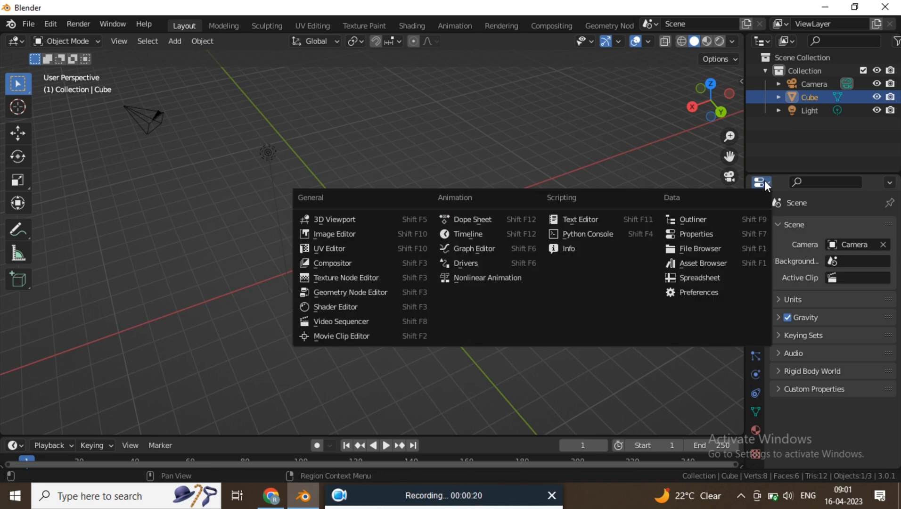
pyautogui.click(646, 180)
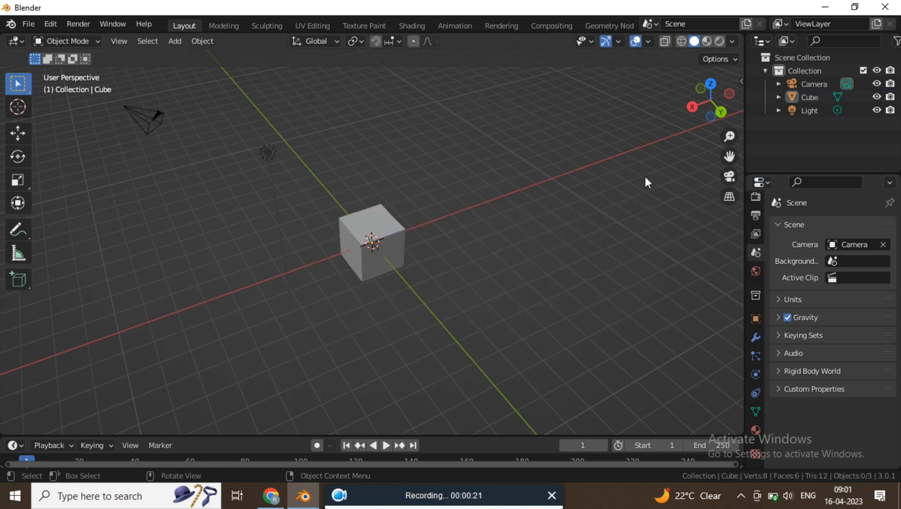
# Change the base color of the cube's material to green with H 0.343, S 0.979 and V 0.800
pyautogui.click(756, 431)
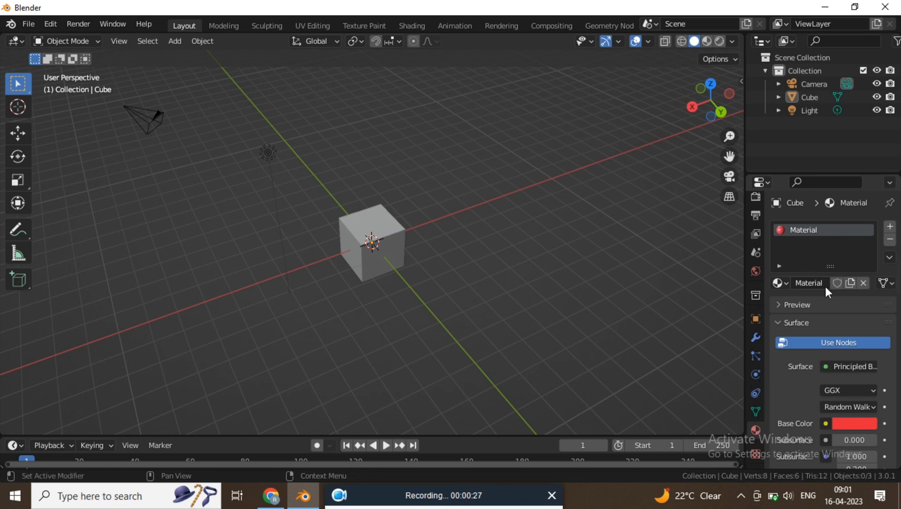
pyautogui.scroll(-3, 827, 289)
pyautogui.click(860, 369)
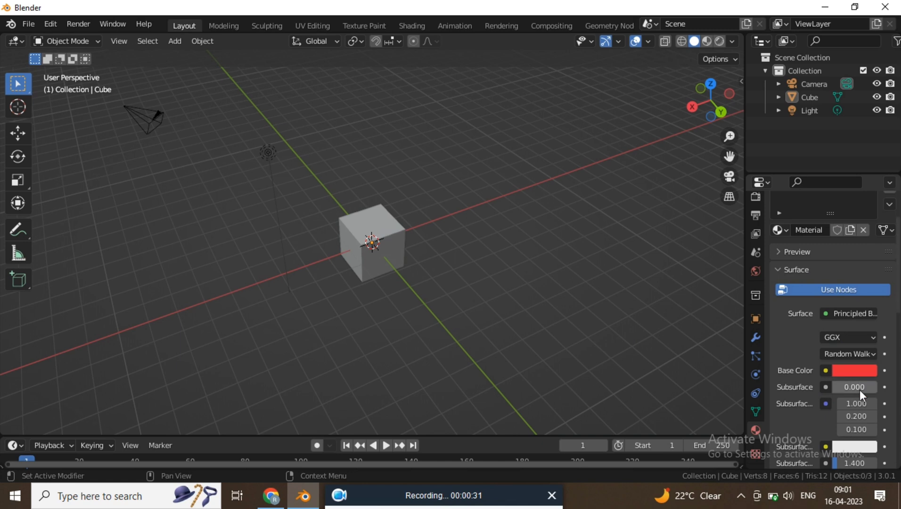
pyautogui.click(853, 372)
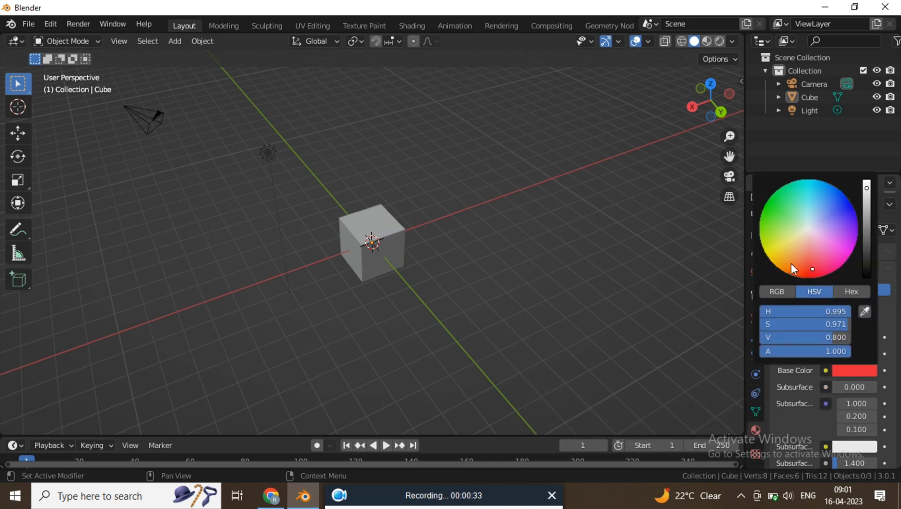
pyautogui.click(779, 255)
pyautogui.click(770, 201)
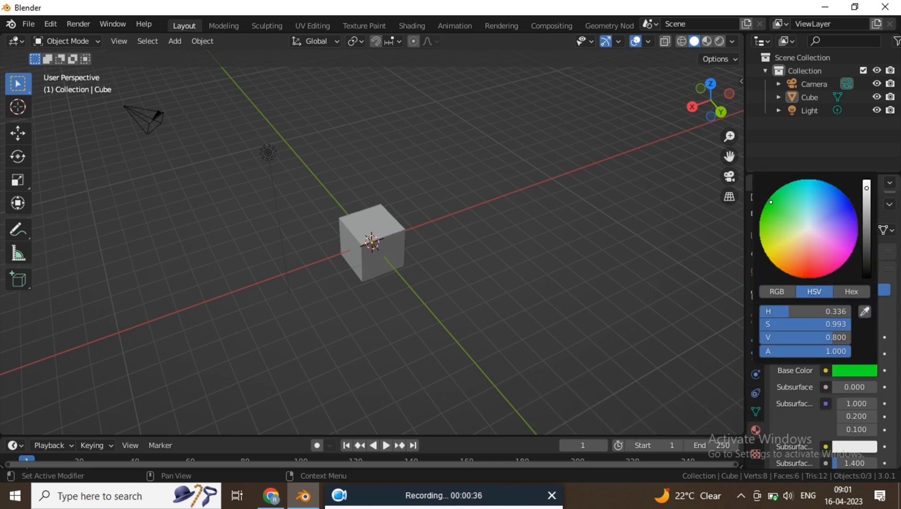
pyautogui.click(777, 201)
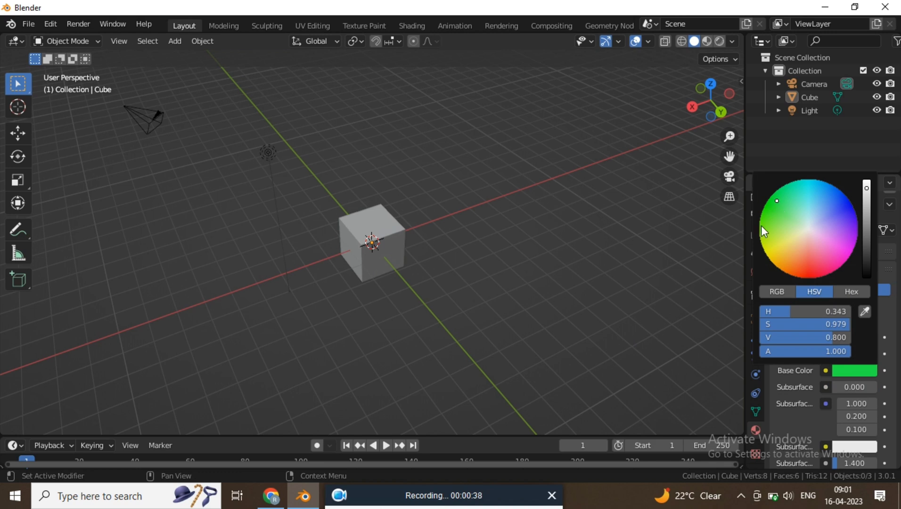
# Switch the viewport to rendered shading to show the cube's material color
pyautogui.moveTo(328, 240); pyautogui.dragTo(382, 222, button='middle')
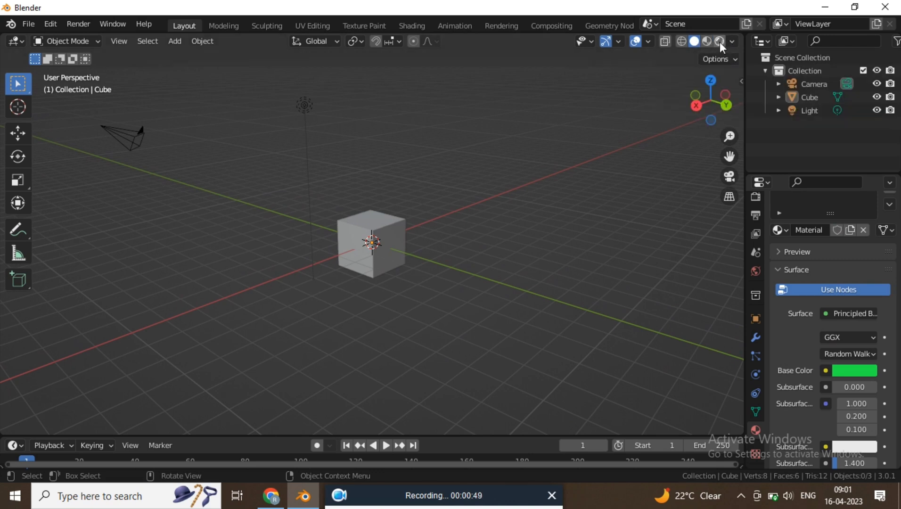
pyautogui.click(719, 42)
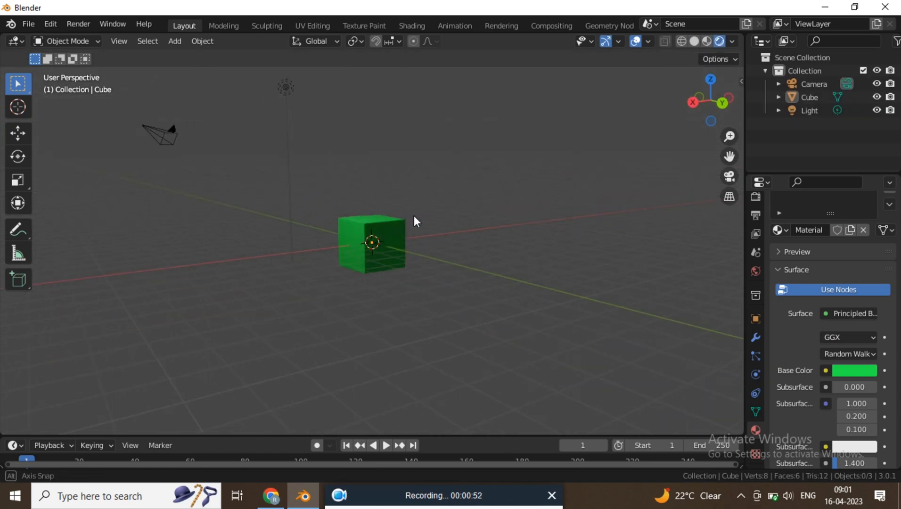
pyautogui.moveTo(531, 225); pyautogui.dragTo(547, 212, button='middle')
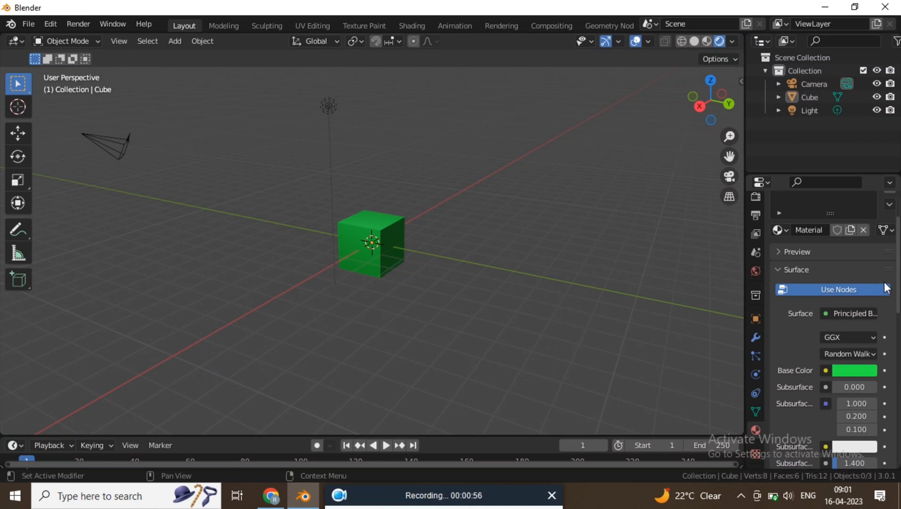
# Lower the roughness of the cube's material to 0.197 and further to 0.000
pyautogui.scroll(-8, 899, 279)
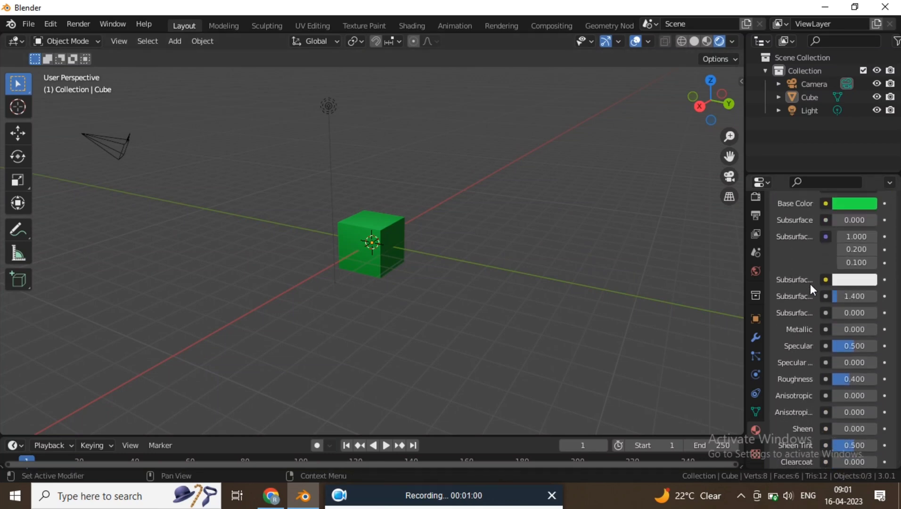
pyautogui.moveTo(836, 329)
pyautogui.mouseDown()
pyautogui.moveTo(877, 329)
pyautogui.moveTo(832, 329)
pyautogui.mouseUp()
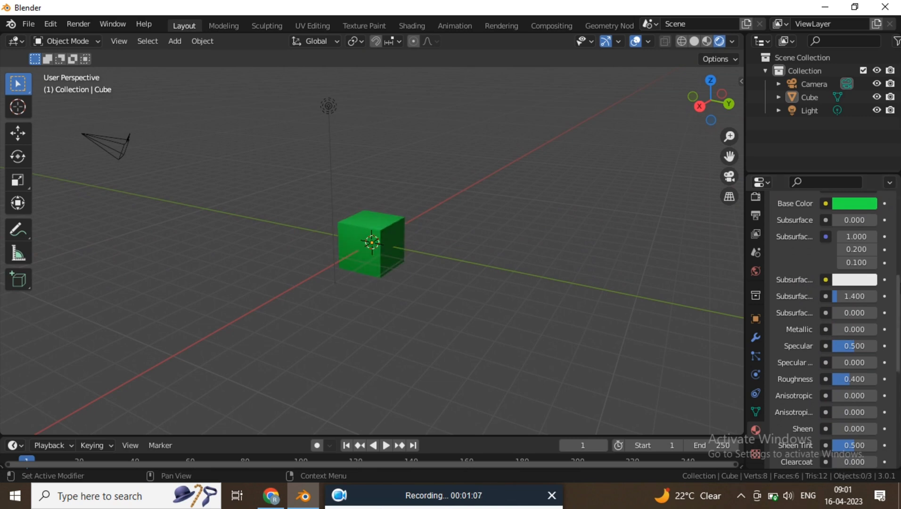
pyautogui.scroll(-3, 820, 306)
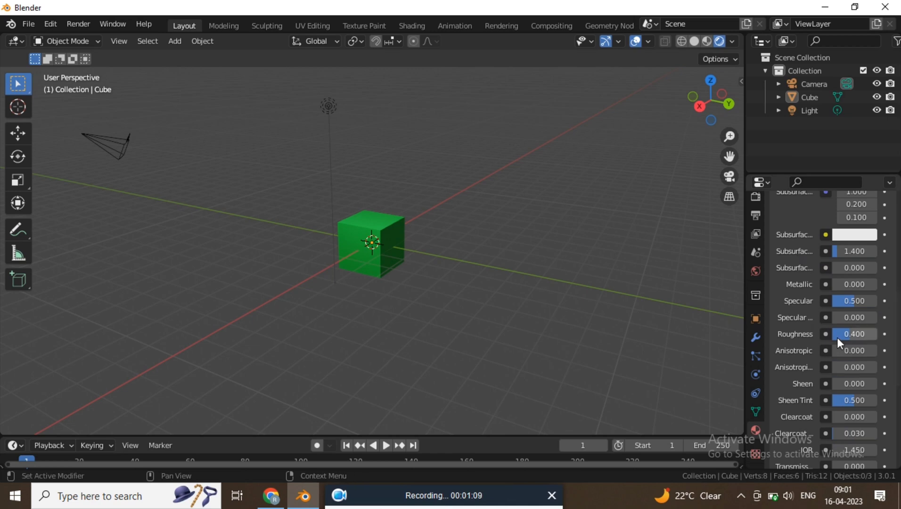
pyautogui.moveTo(851, 335); pyautogui.dragTo(831, 325)
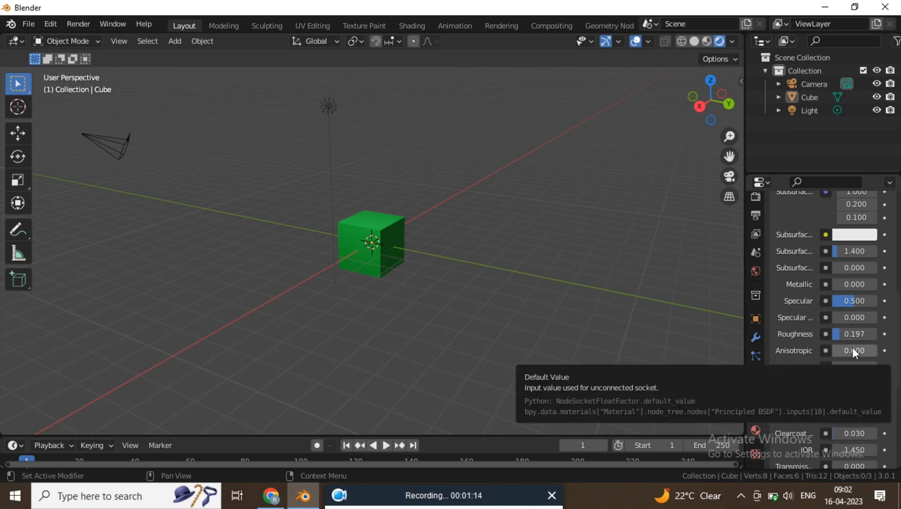
pyautogui.moveTo(844, 334); pyautogui.dragTo(829, 335)
# Inspect the cube's rendered surface up close and lower the material's Subsurface IOR to 1.010
pyautogui.moveTo(358, 221); pyautogui.dragTo(265, 216, button='middle')
pyautogui.scroll(6, 358, 222)
pyautogui.moveTo(372, 230); pyautogui.dragTo(377, 282, button='middle')
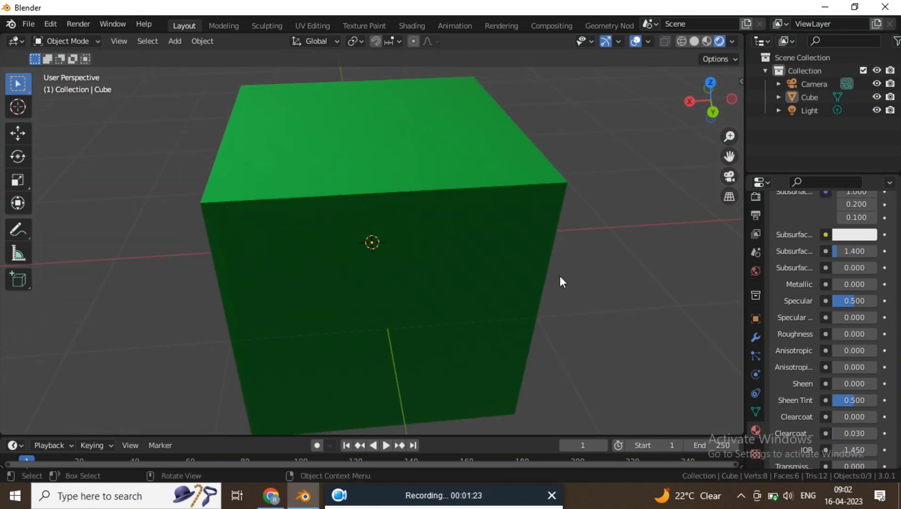
pyautogui.scroll(-2, 560, 281)
pyautogui.moveTo(844, 249); pyautogui.dragTo(824, 251)
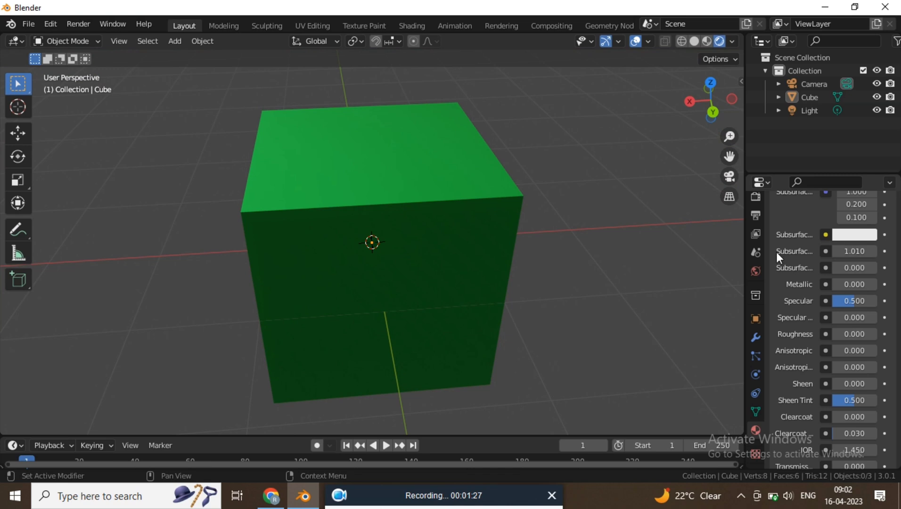
pyautogui.scroll(-2, 801, 330)
pyautogui.scroll(1, 790, 329)
pyautogui.scroll(-1, 789, 327)
pyautogui.moveTo(481, 210); pyautogui.dragTo(549, 183, button='middle')
pyautogui.scroll(-2, 586, 185)
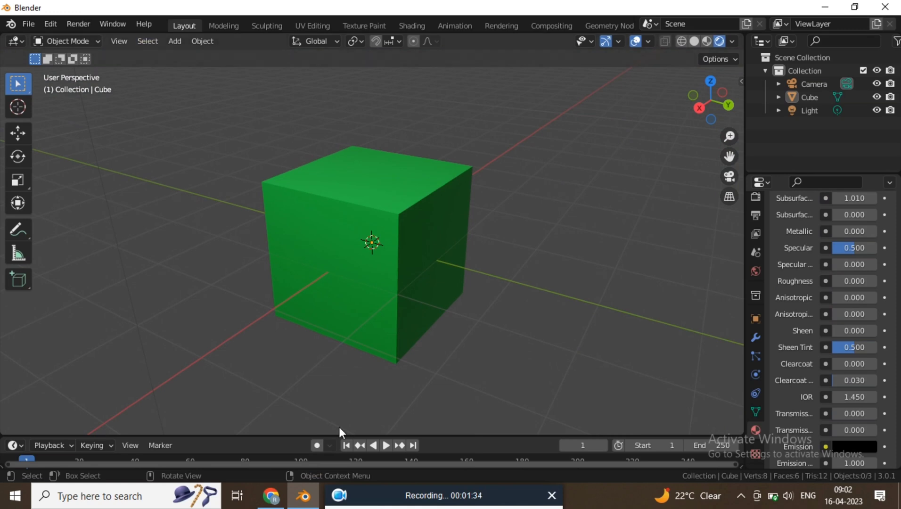
# Enter Edit Mode on the cube and select one of its vertical side faces
pyautogui.moveTo(340, 419); pyautogui.dragTo(316, 211, button='middle')
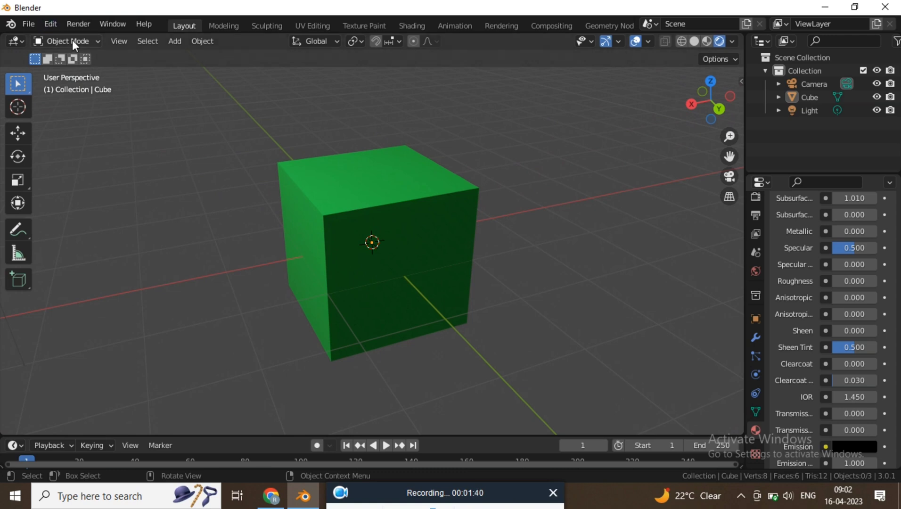
pyautogui.press('Tab')
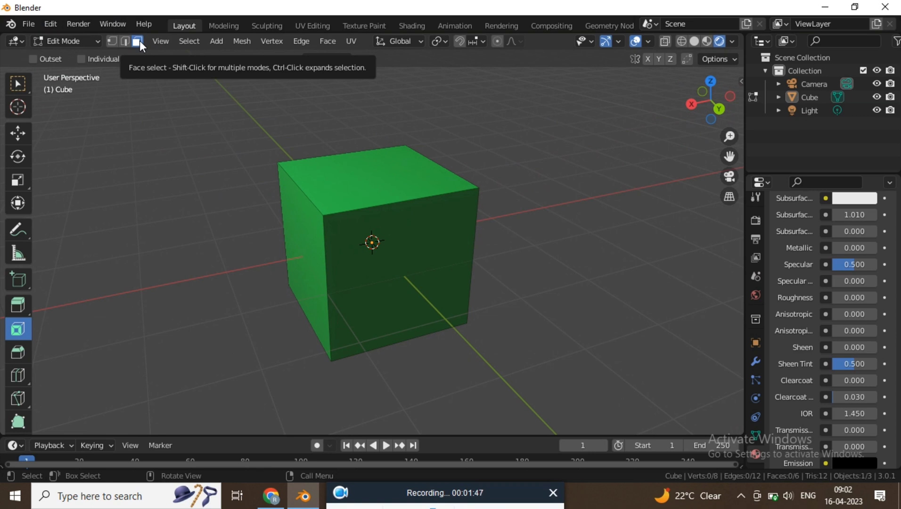
pyautogui.click(435, 254)
pyautogui.moveTo(447, 265); pyautogui.dragTo(604, 258, button='middle')
# Add a second material slot to the cube and create a new material in it
pyautogui.scroll(10, 871, 268)
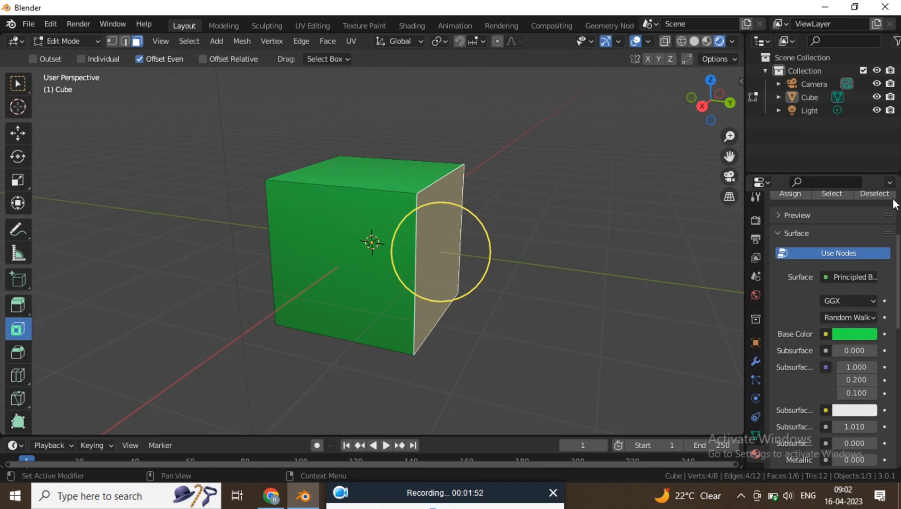
pyautogui.scroll(5, 884, 240)
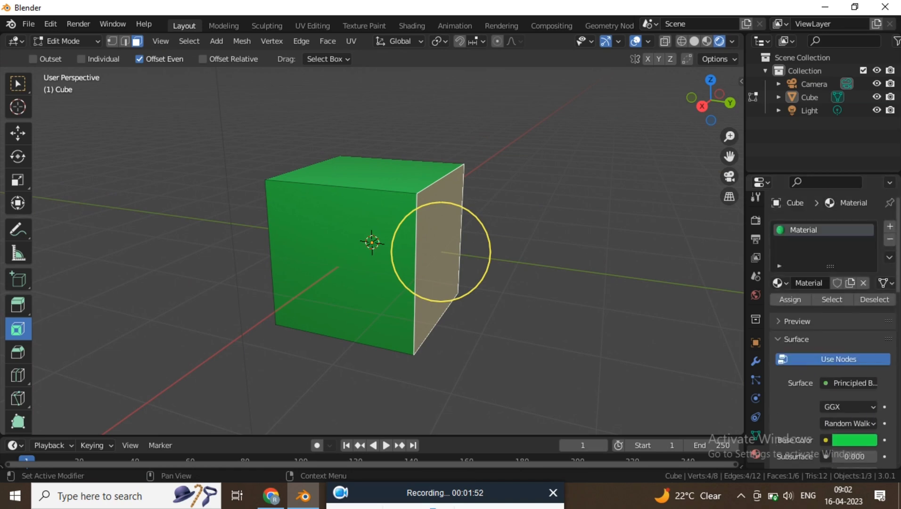
pyautogui.click(889, 227)
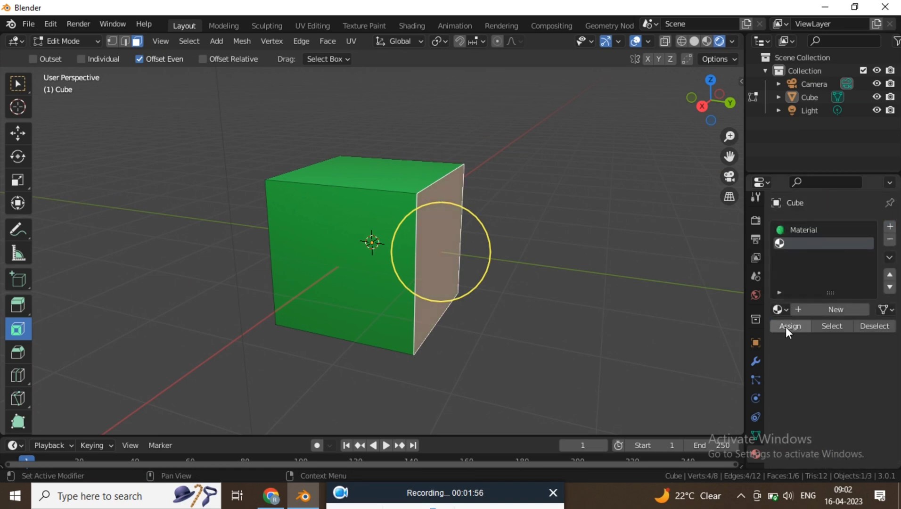
pyautogui.click(833, 308)
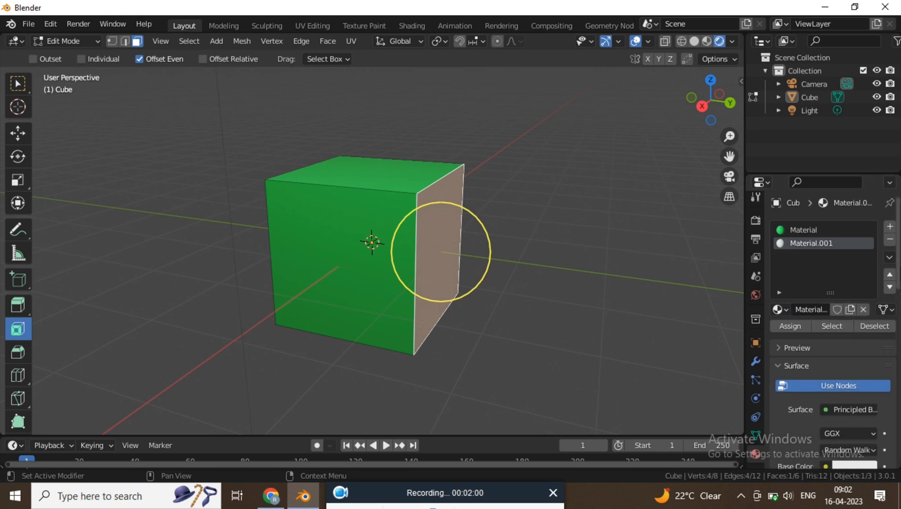
# Try a red base color with H 0.000, S 0.980 and V 0.800 on the new material and change it to blue
pyautogui.scroll(-6, 834, 330)
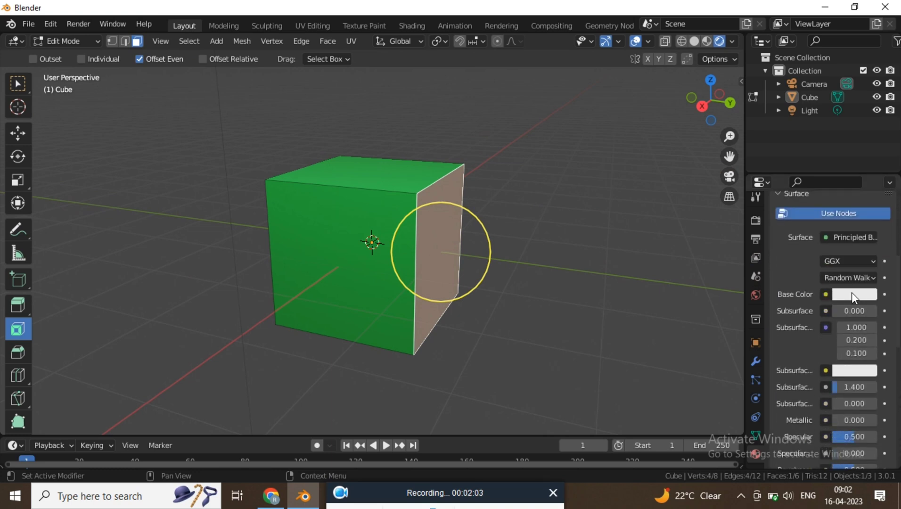
pyautogui.click(851, 292)
pyautogui.click(808, 194)
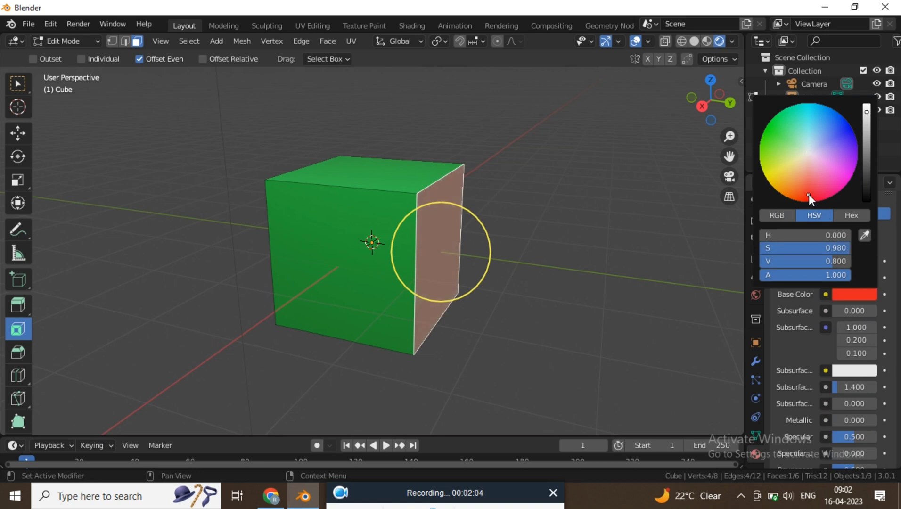
pyautogui.click(845, 135)
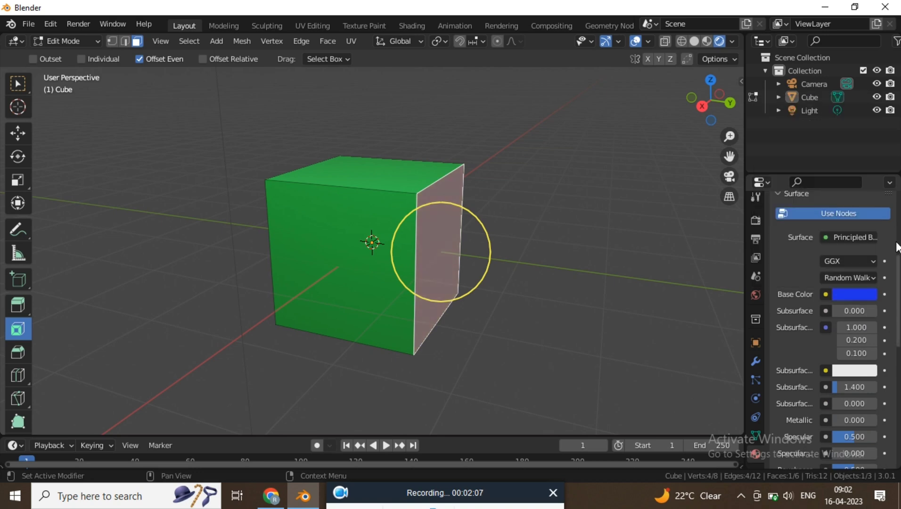
# Lower the roughness of the new blue material
pyautogui.scroll(-5, 867, 325)
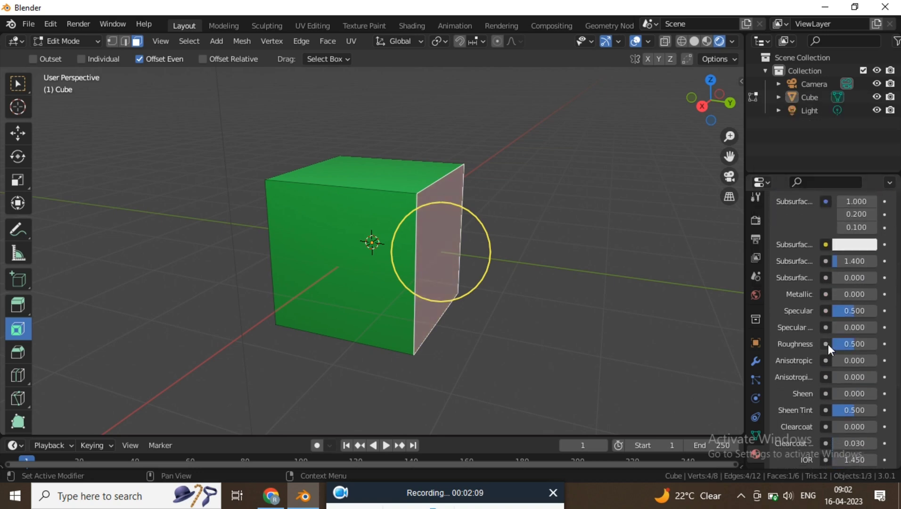
pyautogui.moveTo(855, 343); pyautogui.dragTo(801, 343)
pyautogui.moveTo(587, 260); pyautogui.dragTo(368, 215, button='middle')
pyautogui.click(606, 232)
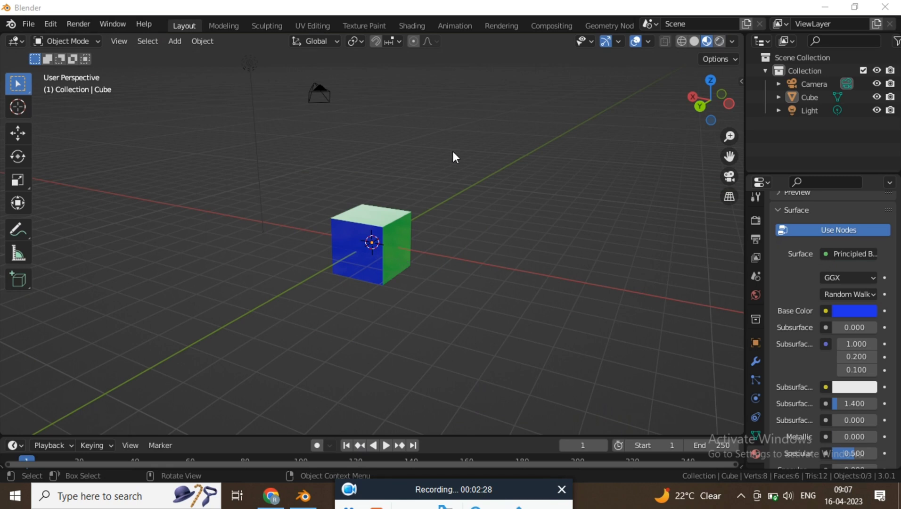
# Change the material preview lighting of the viewport to the forest environment
pyautogui.moveTo(452, 152); pyautogui.dragTo(352, 195, button='middle')
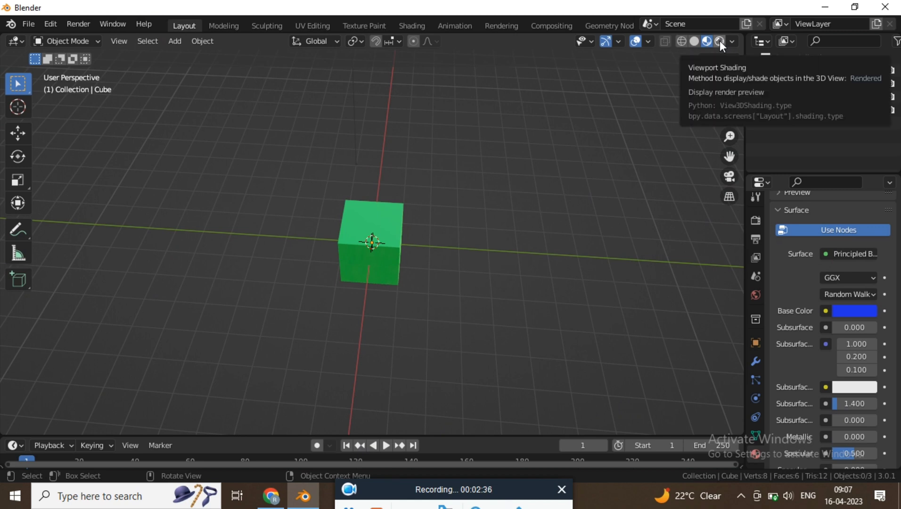
pyautogui.click(731, 41)
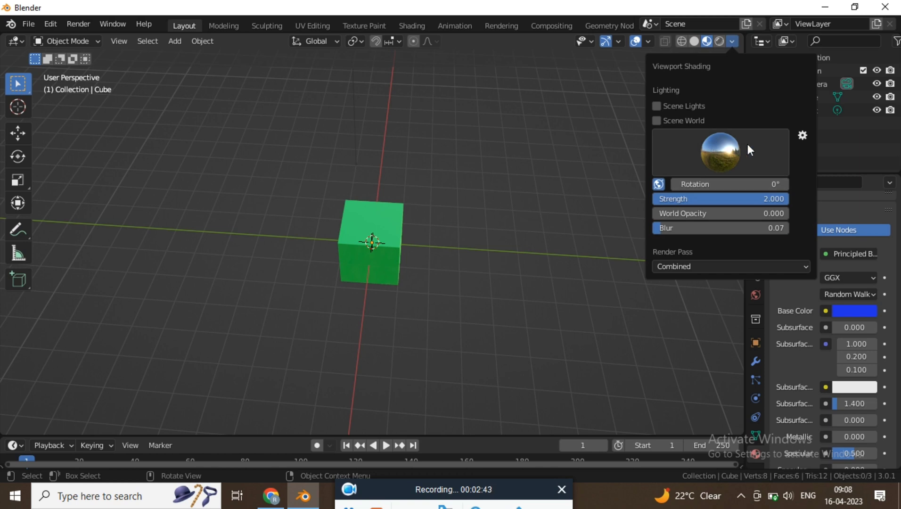
pyautogui.click(732, 41)
pyautogui.click(703, 156)
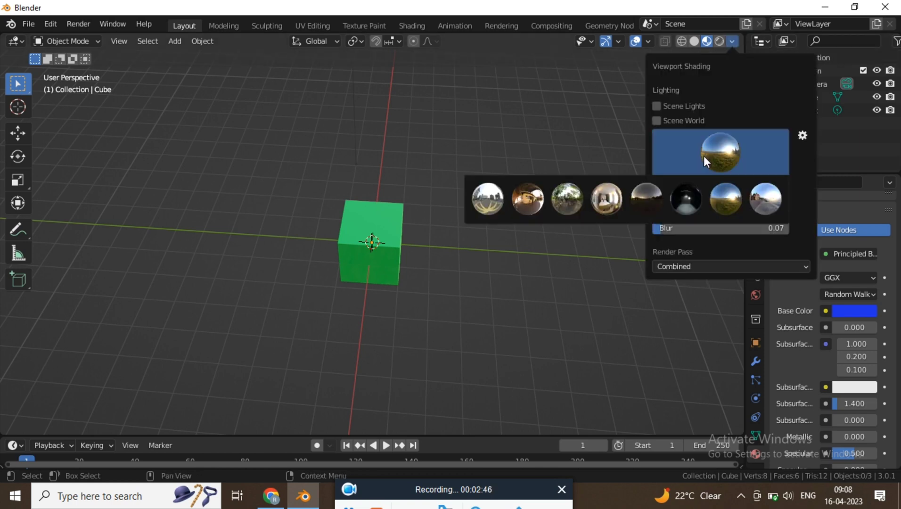
pyautogui.click(569, 210)
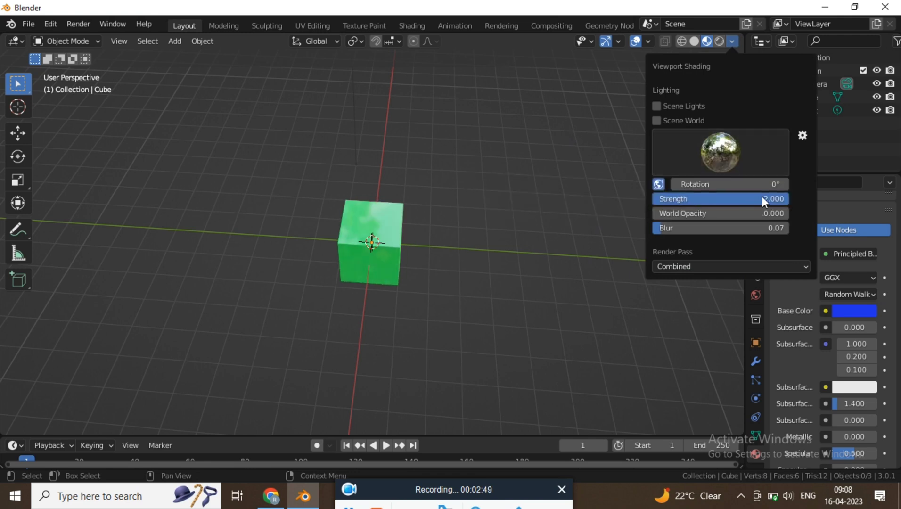
# Set the preview environment's World Opacity to 1.000 and Blur to 0.00, and view the cube against the background
pyautogui.moveTo(664, 216); pyautogui.dragTo(695, 212)
pyautogui.moveTo(512, 171); pyautogui.dragTo(523, 156, button='middle')
pyautogui.click(733, 42)
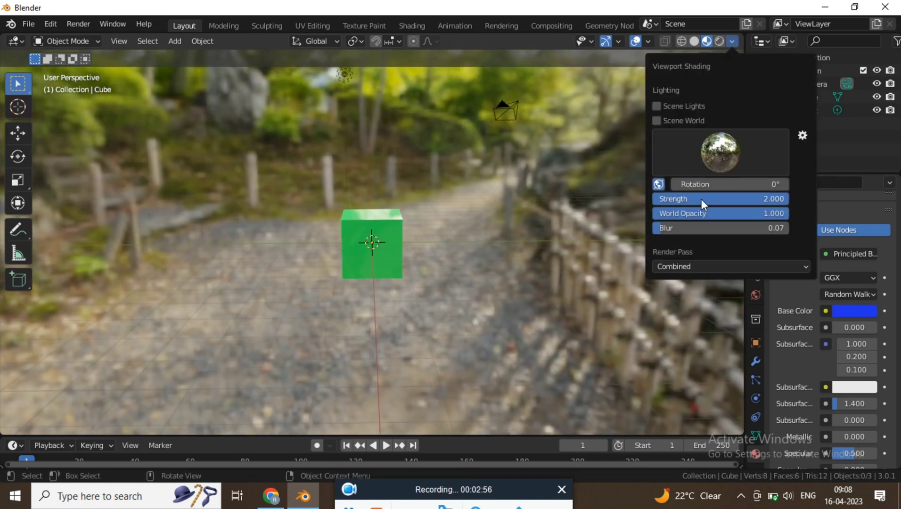
pyautogui.moveTo(668, 227); pyautogui.dragTo(655, 227)
pyautogui.moveTo(543, 226); pyautogui.dragTo(338, 237, button='middle')
pyautogui.scroll(5, 338, 238)
pyautogui.scroll(-6, 346, 262)
pyautogui.moveTo(403, 225)
pyautogui.mouseDown(button='middle')
pyautogui.moveTo(354, 239)
pyautogui.moveTo(404, 237)
pyautogui.mouseUp(button='middle')
pyautogui.scroll(4, 362, 247)
pyautogui.scroll(-2, 363, 247)
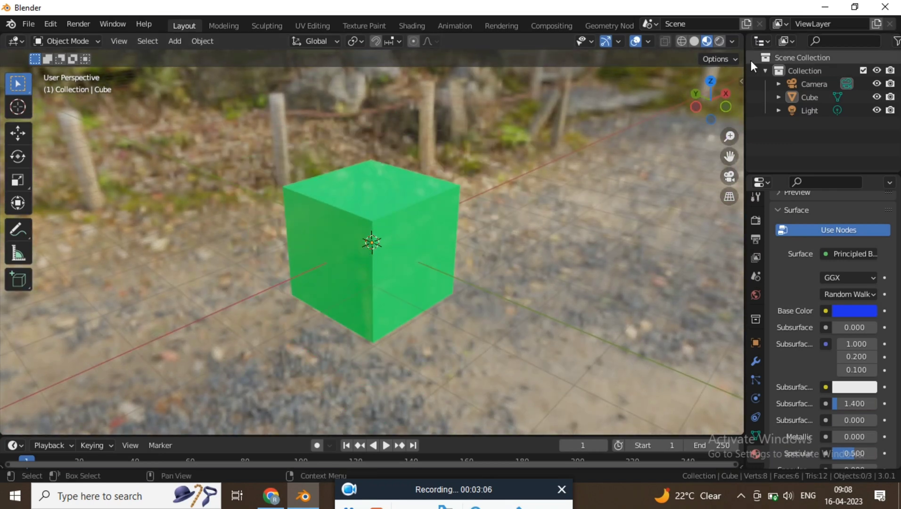
# Lower the preview environment's World Opacity to hide the background image behind the cube
pyautogui.click(728, 42)
pyautogui.doubleClick(720, 213)
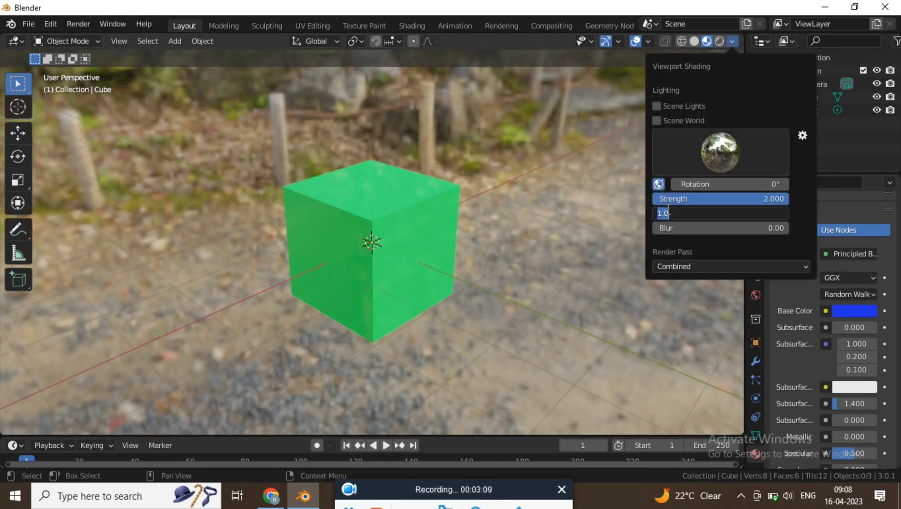
pyautogui.click(731, 42)
pyautogui.click(730, 42)
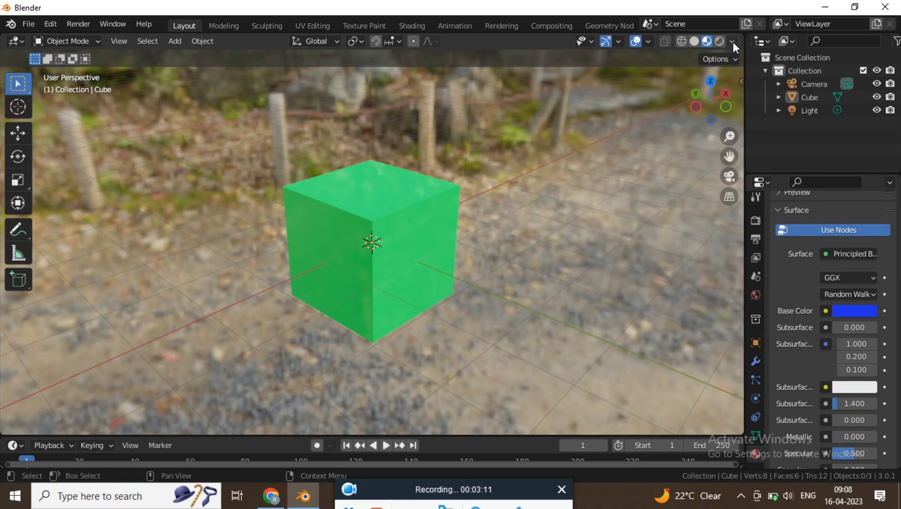
pyautogui.click(732, 41)
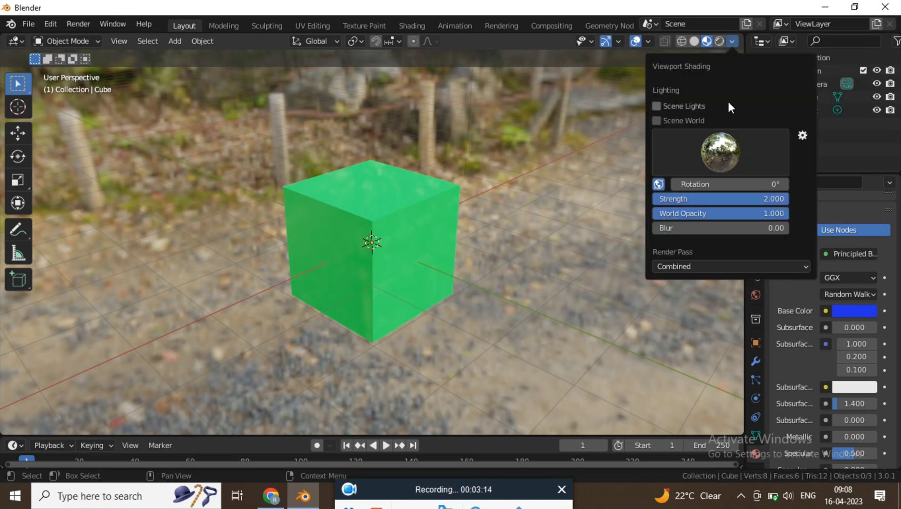
pyautogui.click(349, 506)
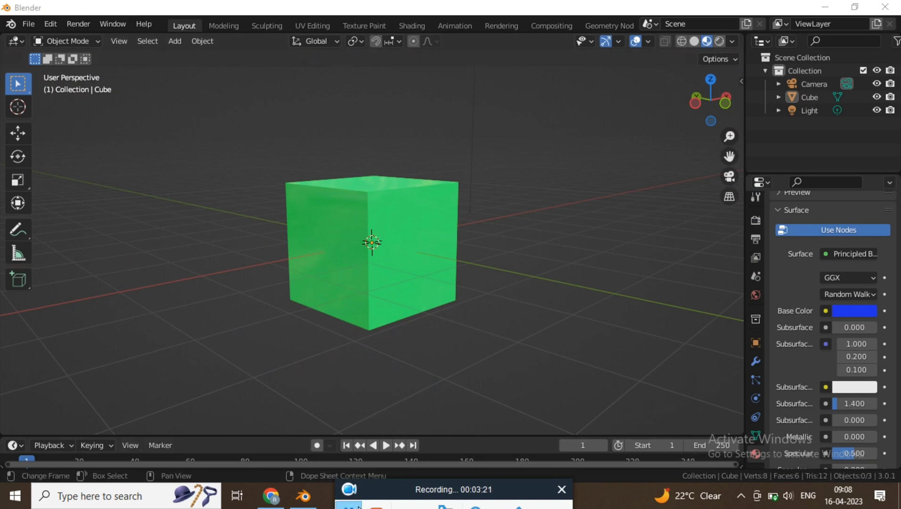
pyautogui.moveTo(508, 205); pyautogui.dragTo(456, 220, button='middle')
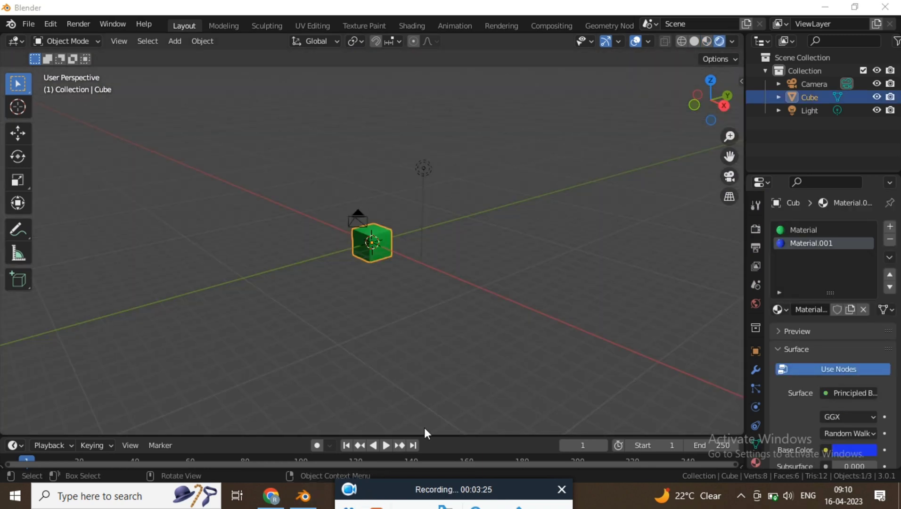
# Add a plane mesh at the cube and scale it up by a factor of 7.200
pyautogui.moveTo(381, 206); pyautogui.dragTo(348, 251, button='middle')
pyautogui.scroll(3, 348, 251)
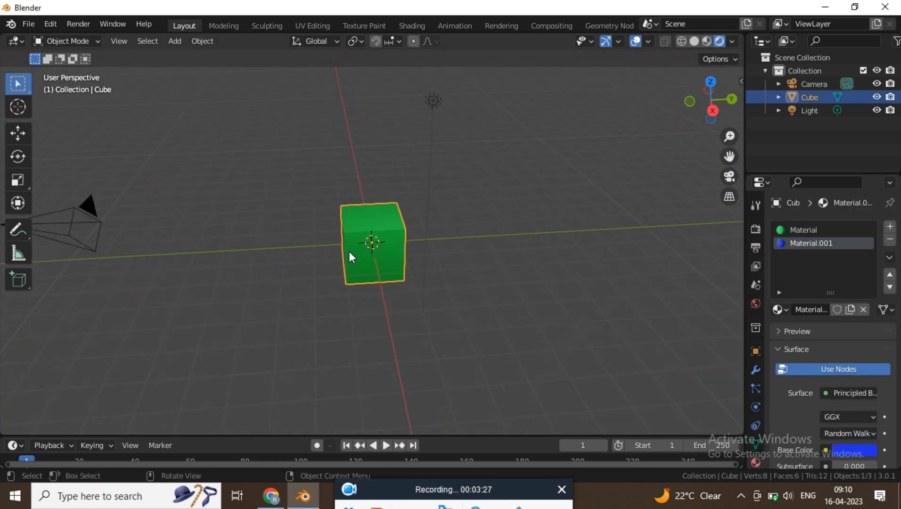
pyautogui.hotkey('shift', 'a')
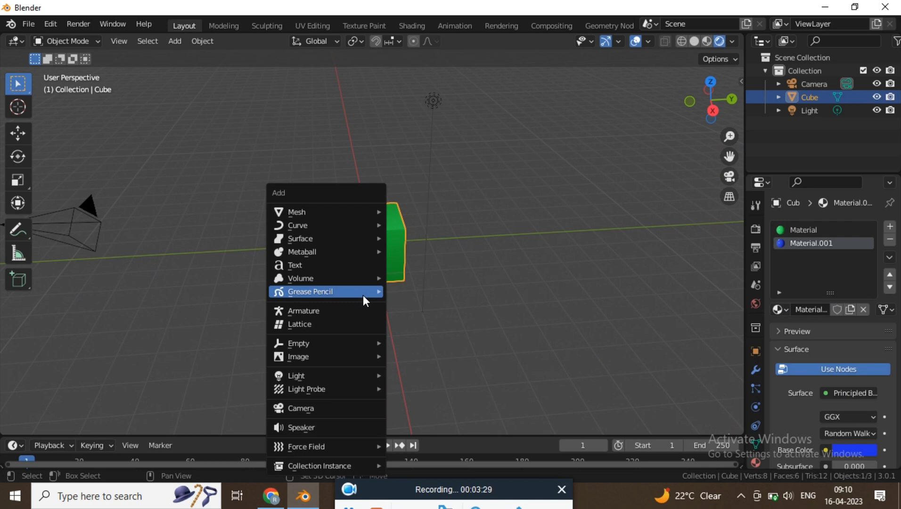
pyautogui.moveTo(328, 213)
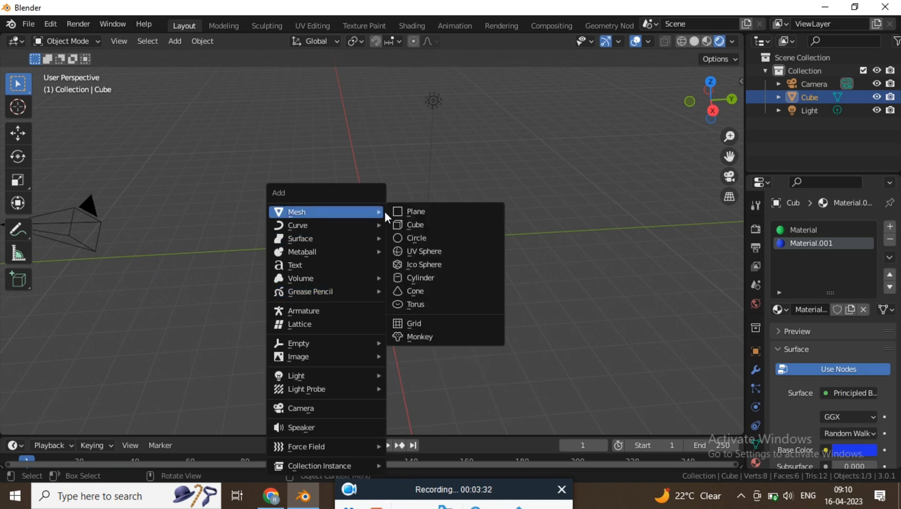
pyautogui.click(418, 212)
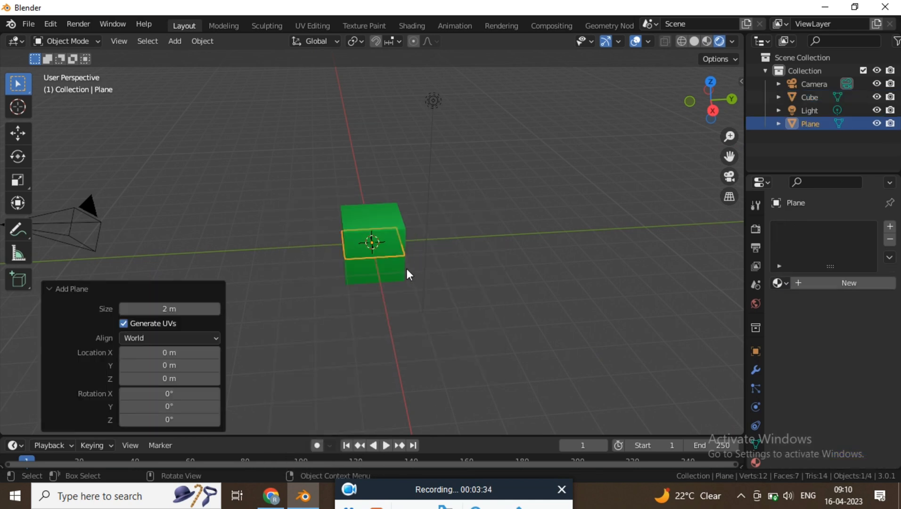
pyautogui.press('s')
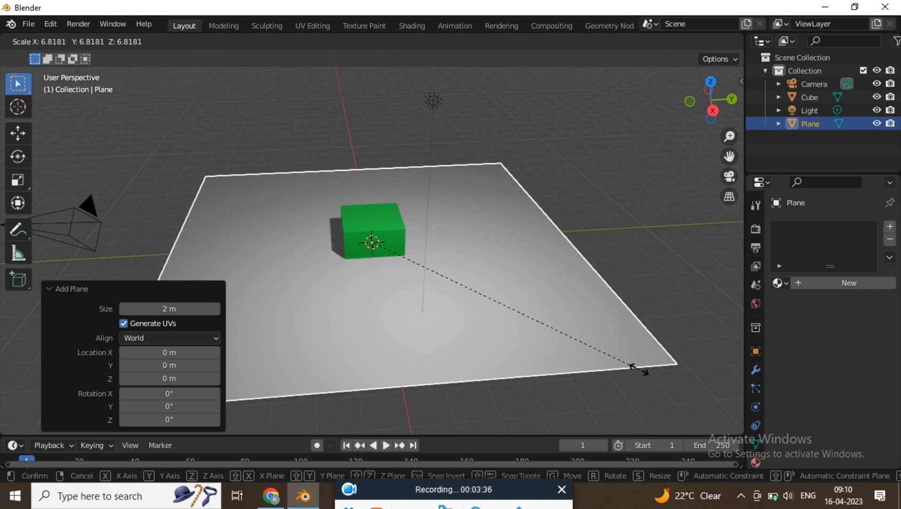
pyautogui.click(657, 369)
# Move the plane beneath the cube by about 0.47 m in X, -0.39 m in Y and -1.31 m in Z
pyautogui.moveTo(423, 203); pyautogui.dragTo(497, 201, button='middle')
pyautogui.press('g')
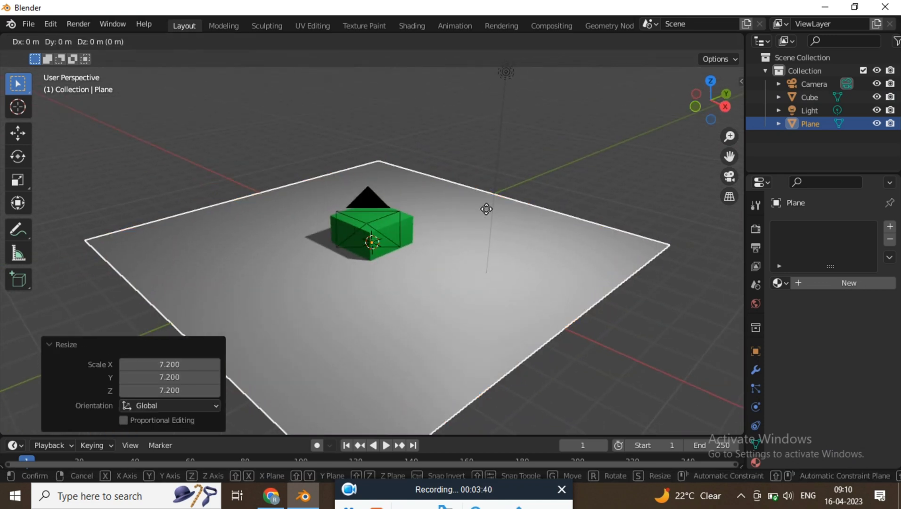
pyautogui.click(486, 251)
pyautogui.moveTo(453, 242); pyautogui.dragTo(392, 219, button='middle')
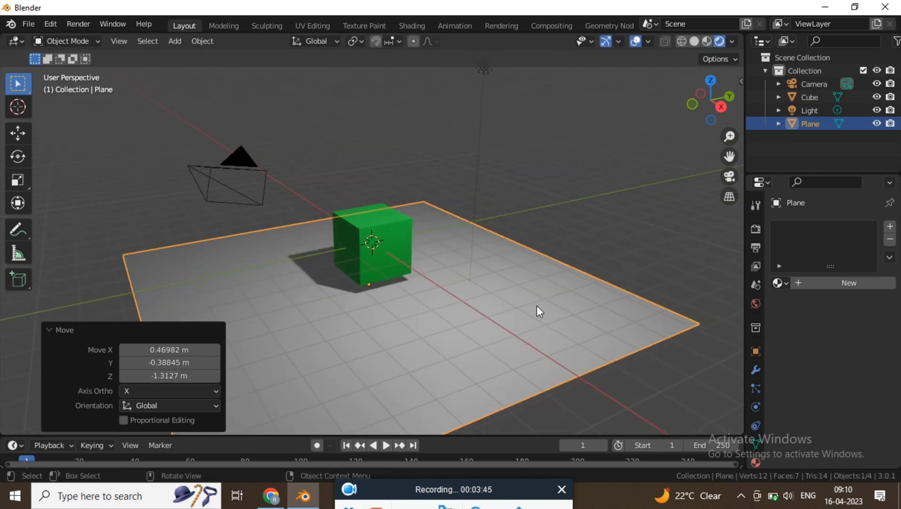
# Enlarge the ground plane further by a factor of 2.771
pyautogui.press('s')
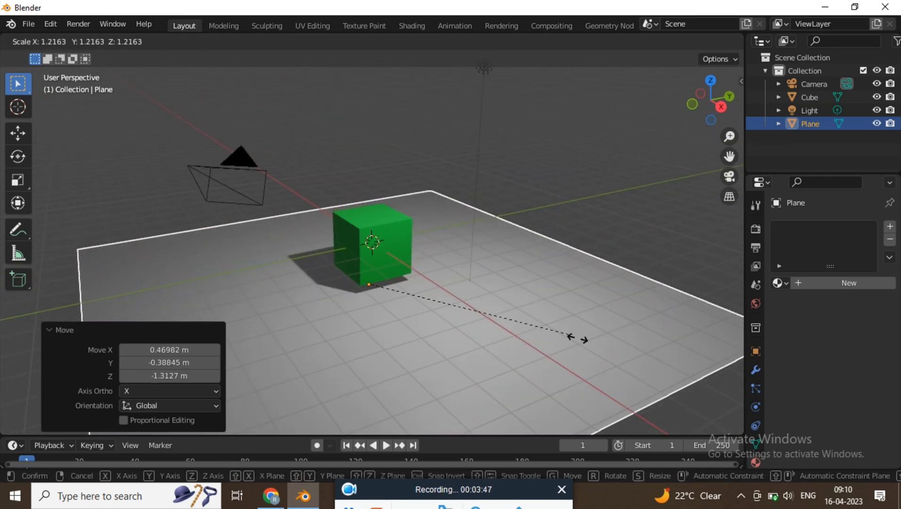
pyautogui.click(88, 377)
pyautogui.moveTo(197, 241); pyautogui.dragTo(415, 206, button='middle')
pyautogui.scroll(-3, 430, 184)
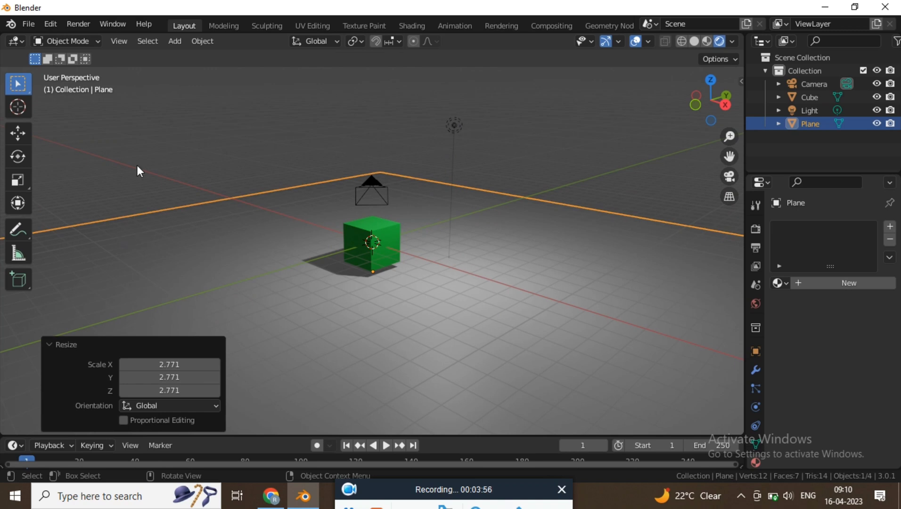
# Move the point light closer to the cube by about -0.82 m in X, -2.34 m in Y and -1.55 m in Z
pyautogui.click(385, 171)
pyautogui.click(461, 128)
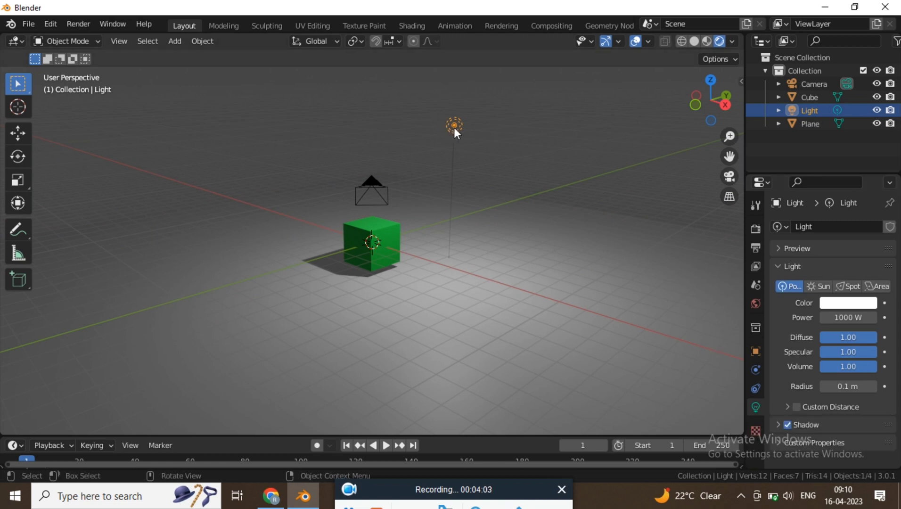
pyautogui.moveTo(460, 124); pyautogui.dragTo(363, 153, button='middle')
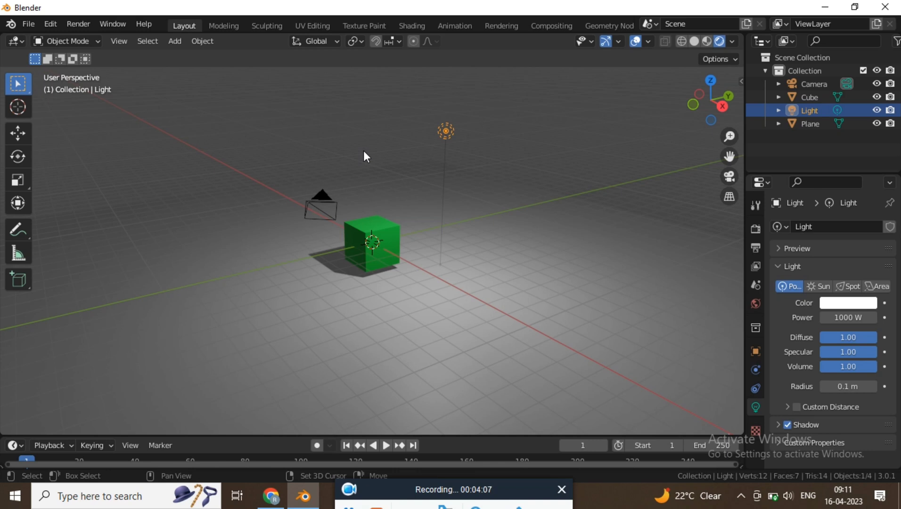
pyautogui.hotkey('shift', 'a')
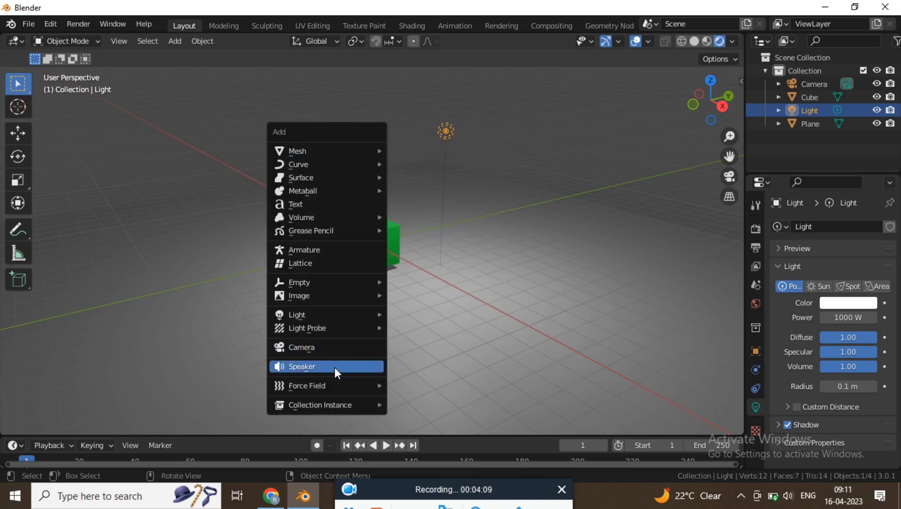
pyautogui.moveTo(330, 316)
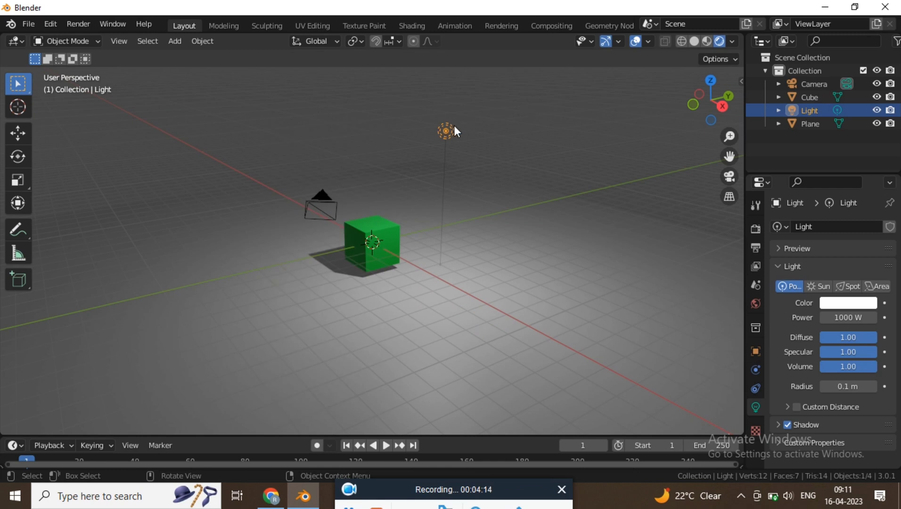
pyautogui.press('g')
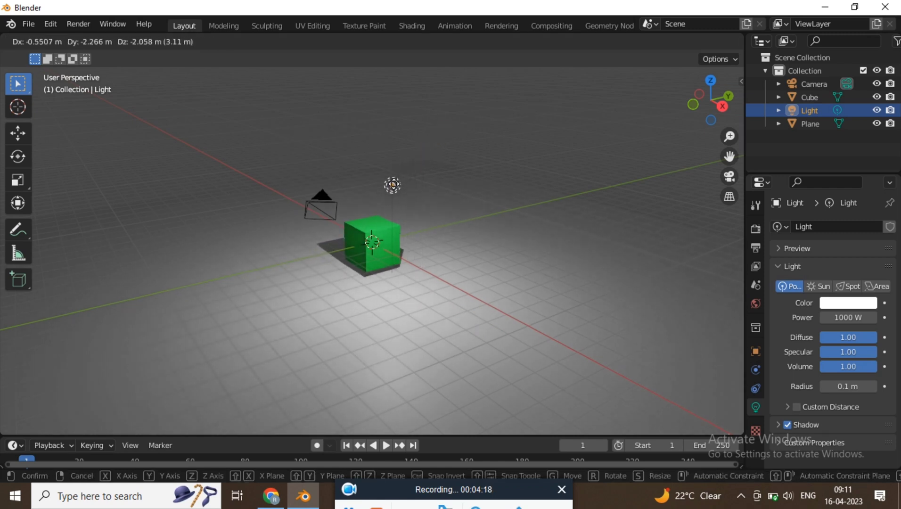
pyautogui.click(387, 171)
pyautogui.moveTo(459, 161); pyautogui.dragTo(379, 176, button='middle')
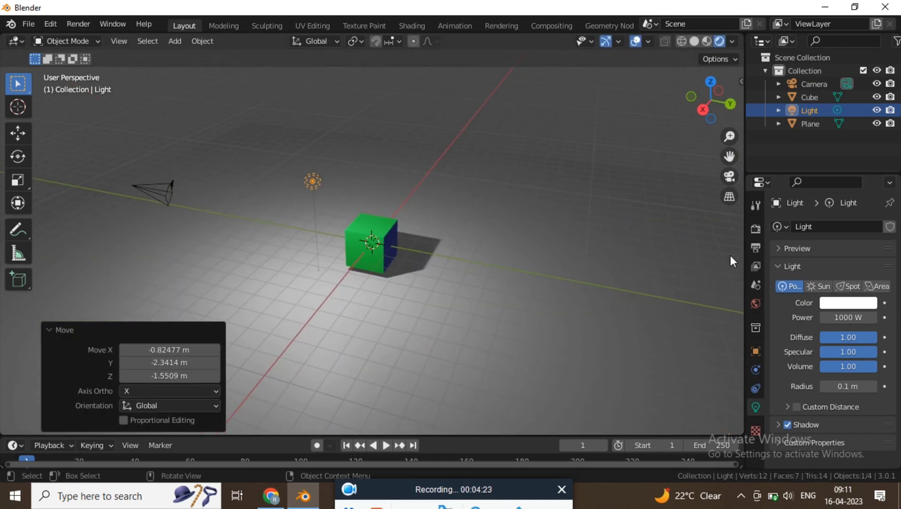
pyautogui.moveTo(639, 245); pyautogui.dragTo(656, 230, button='middle')
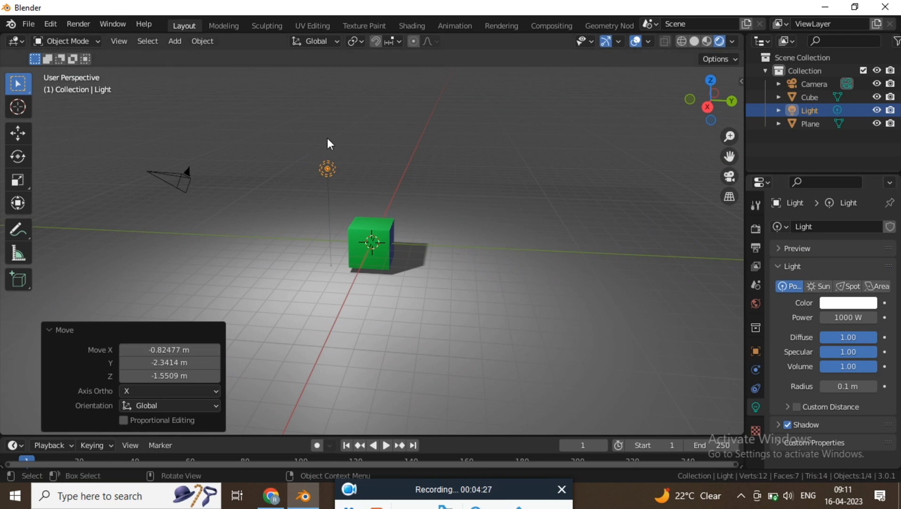
# Change the light to a Spot and move it by about -2.03 m in X, 2.67 m in Y and 4.42 m in Z
pyautogui.hotkey('shift', 'a')
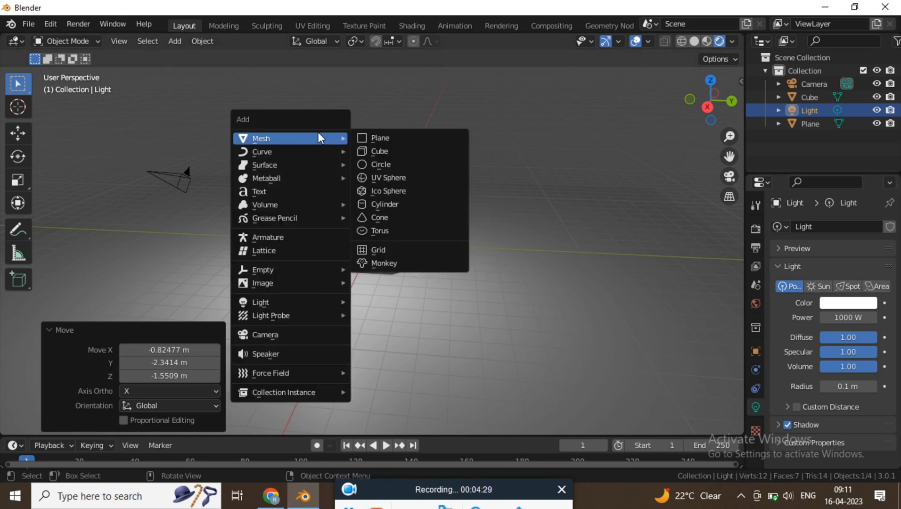
pyautogui.moveTo(299, 303)
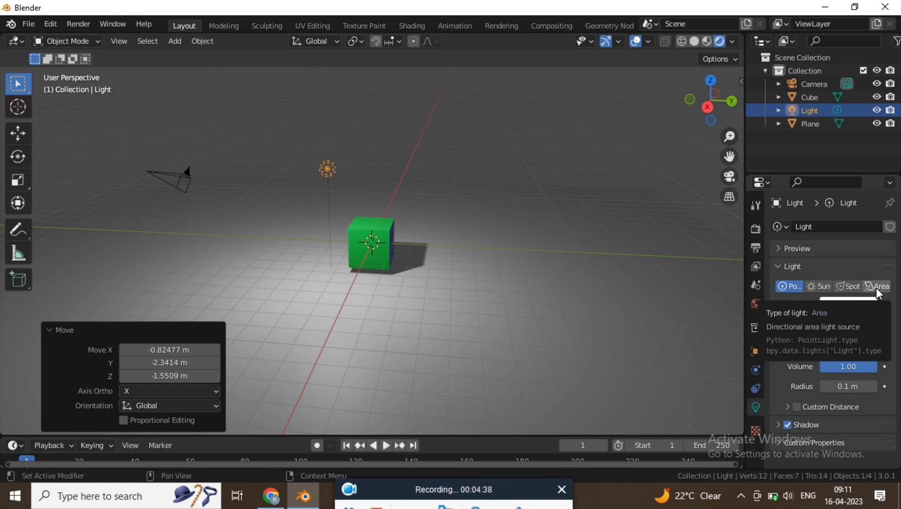
pyautogui.click(848, 287)
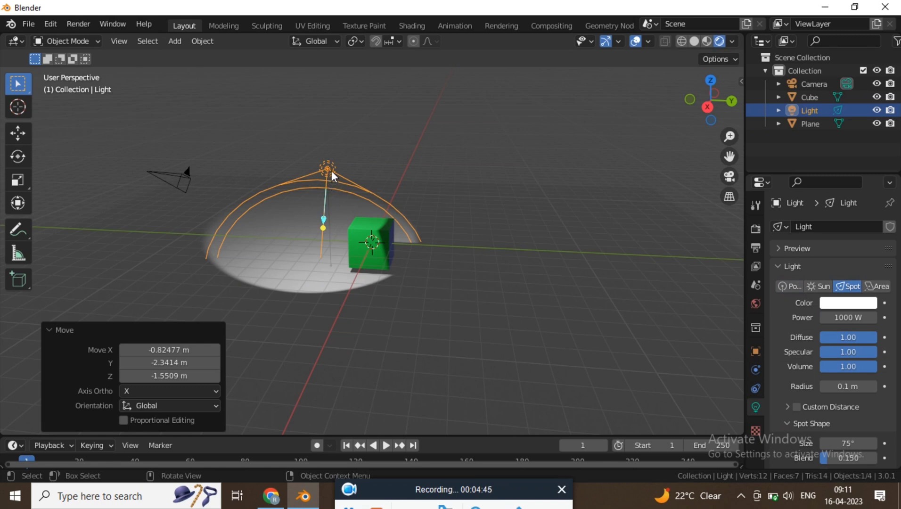
pyautogui.press('g')
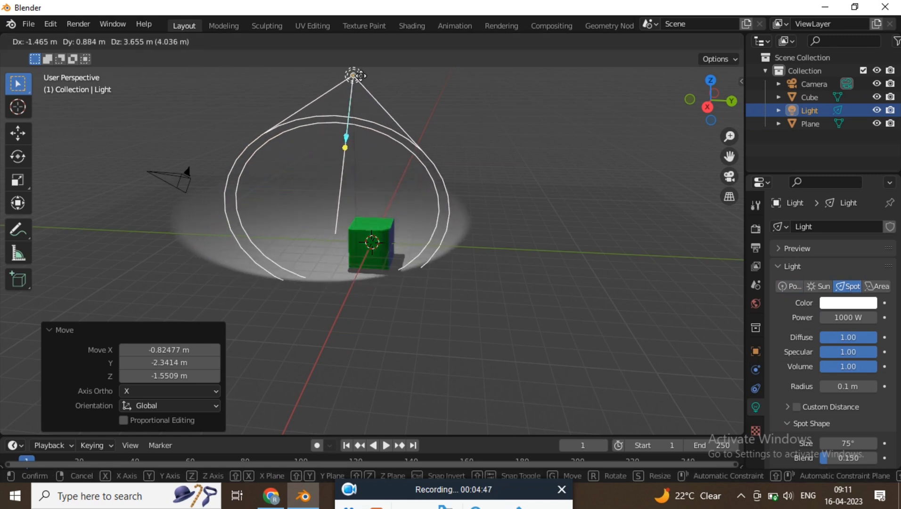
pyautogui.click(401, 57)
# Aim the spotlight directly at the cube and narrow its cone size to 38.2°
pyautogui.moveTo(401, 57); pyautogui.dragTo(337, 158, button='middle')
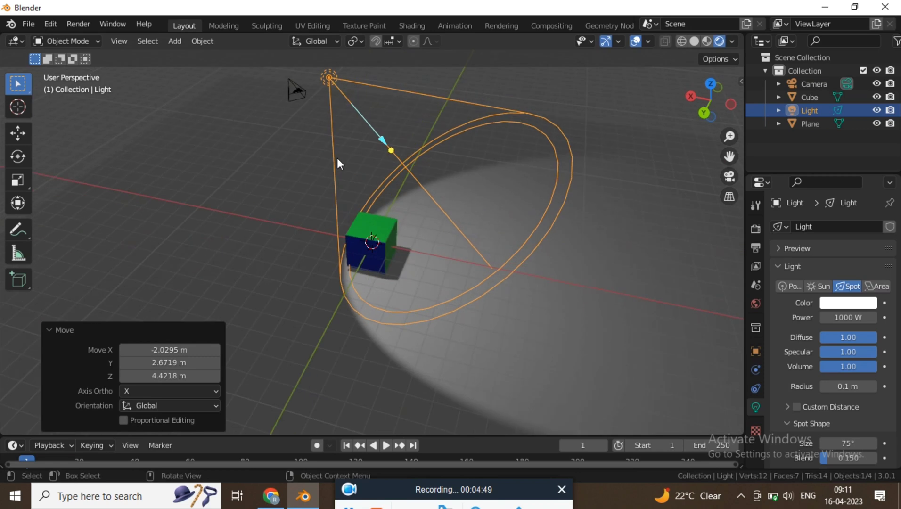
pyautogui.moveTo(381, 138); pyautogui.dragTo(365, 226)
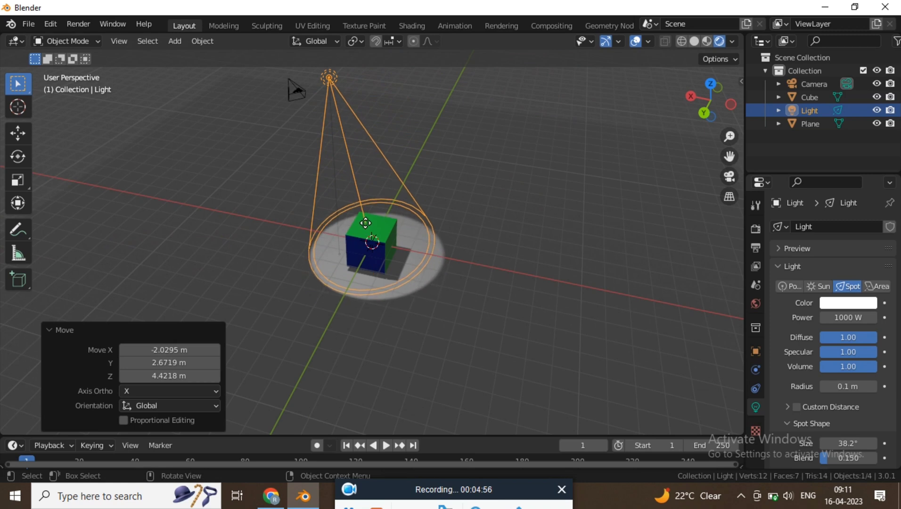
# Preview the light as an Area light, and change it to a Sun with a strength of 3
pyautogui.click(871, 286)
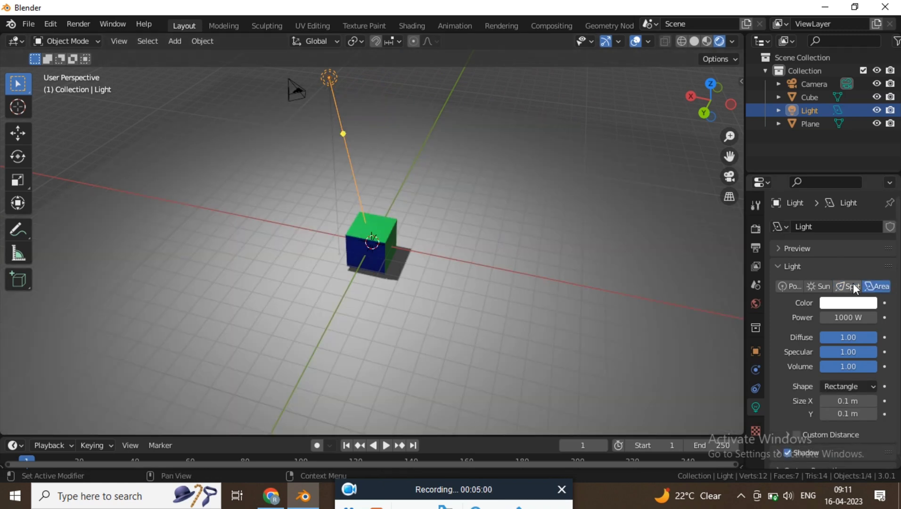
pyautogui.moveTo(382, 181); pyautogui.dragTo(784, 316, button='middle')
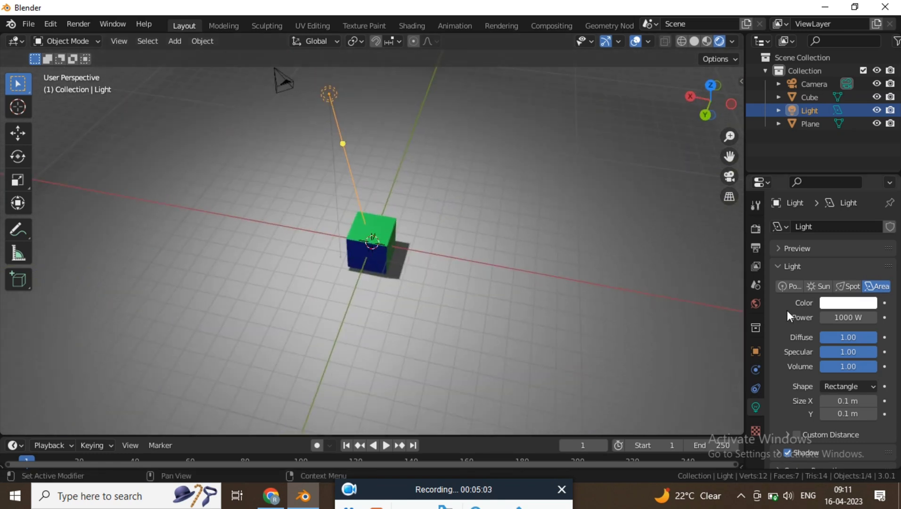
pyautogui.click(819, 287)
pyautogui.scroll(-5, 377, 203)
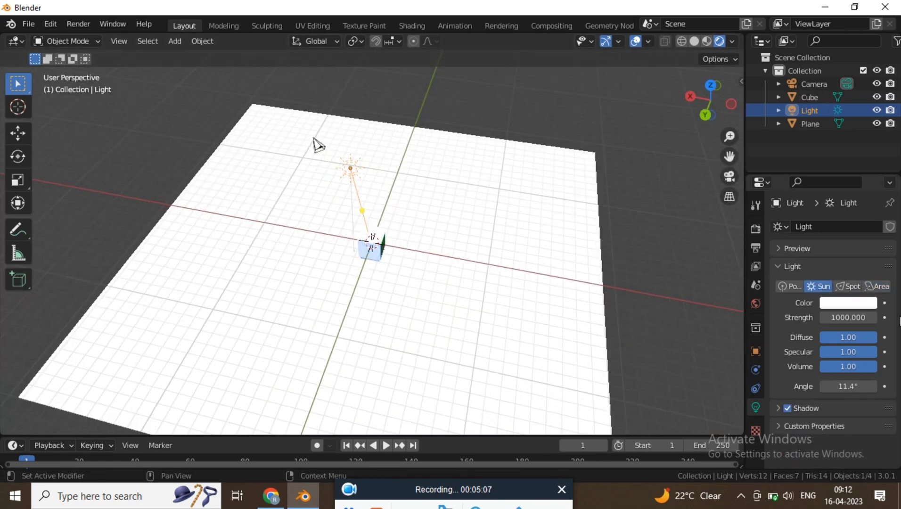
pyautogui.click(850, 318)
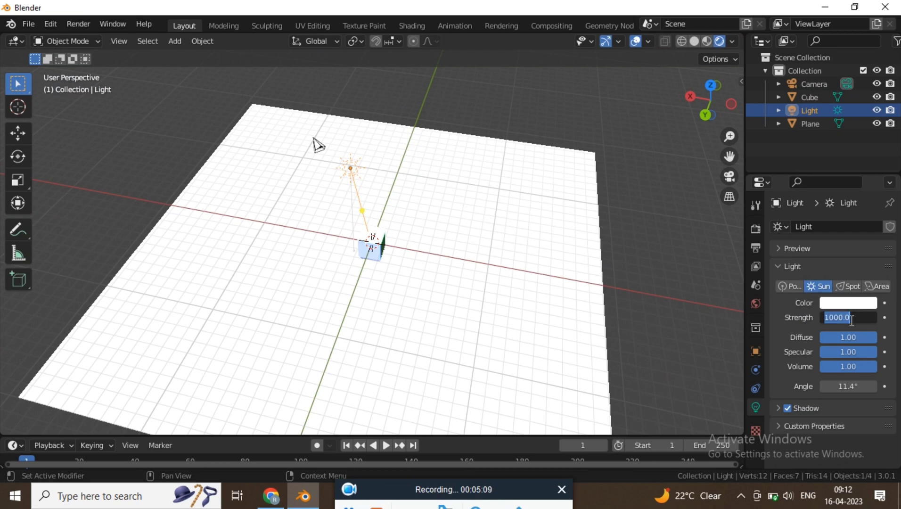
pyautogui.write('3')
pyautogui.press('Return')
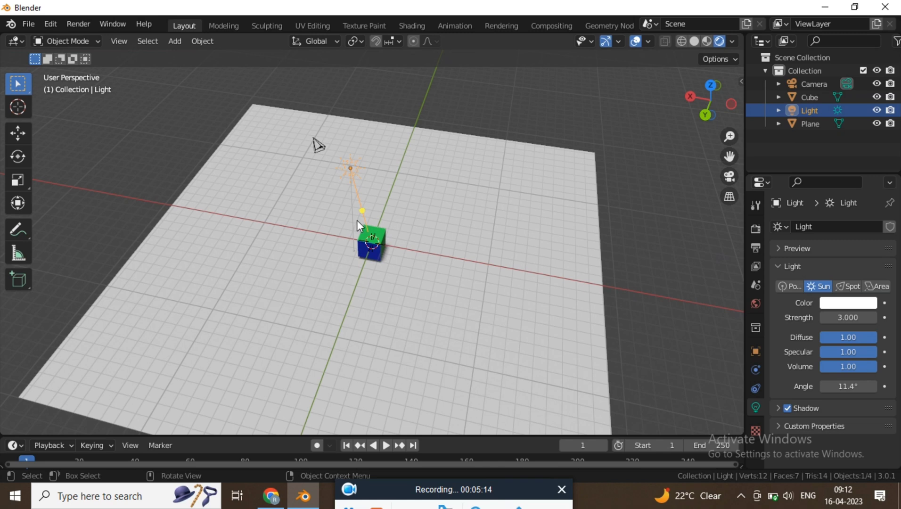
# Re-aim the sun light so it shines diagonally across the ground plane, away from the cube
pyautogui.scroll(6, 369, 225)
pyautogui.moveTo(402, 225); pyautogui.dragTo(383, 207, button='middle')
pyautogui.scroll(3, 383, 207)
pyautogui.scroll(-4, 383, 207)
pyautogui.moveTo(339, 86); pyautogui.dragTo(234, 113)
pyautogui.scroll(-2, 457, 140)
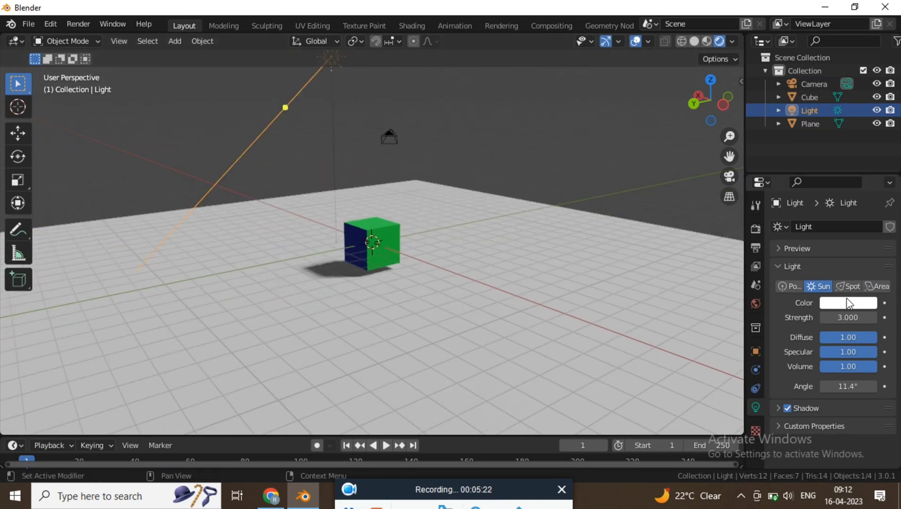
# Raise the sun light's strength to 3.440 and view the cube's shadow from other sides
pyautogui.moveTo(847, 317); pyautogui.dragTo(862, 317)
pyautogui.moveTo(657, 237); pyautogui.dragTo(442, 227, button='middle')
pyautogui.moveTo(565, 212); pyautogui.dragTo(337, 403, button='middle')
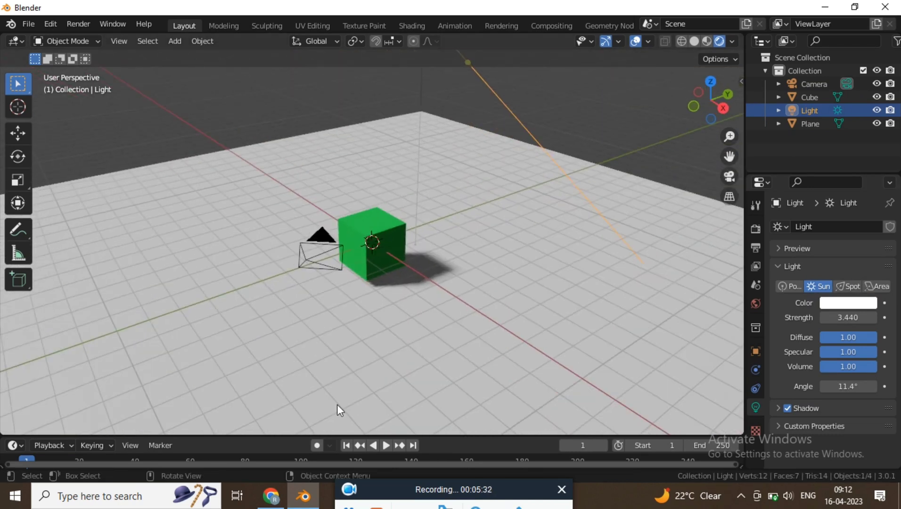
pyautogui.click(374, 489)
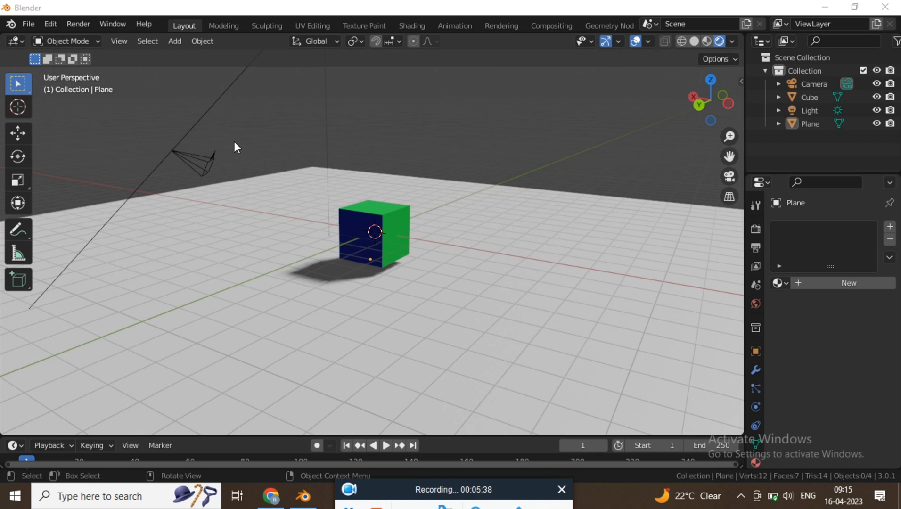
# Add a second camera at the world origin and delete it again, keeping the original camera
pyautogui.click(195, 163)
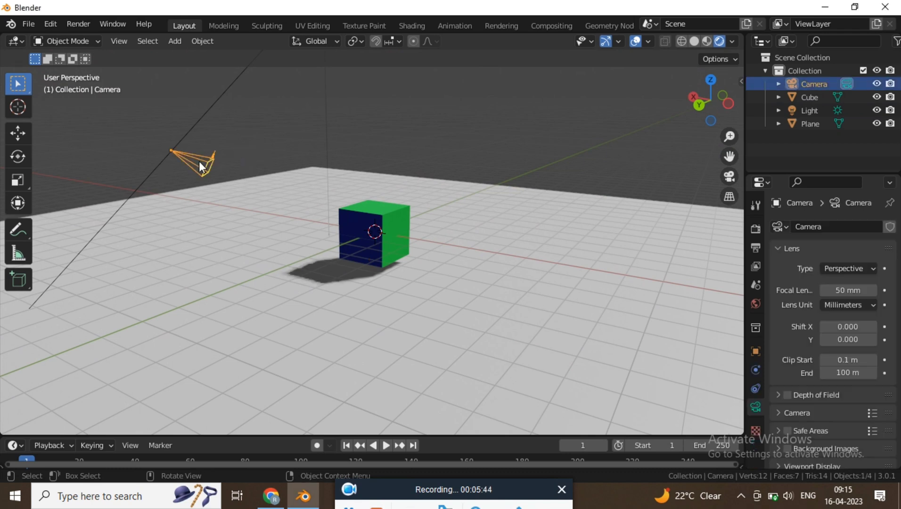
pyautogui.click(240, 137)
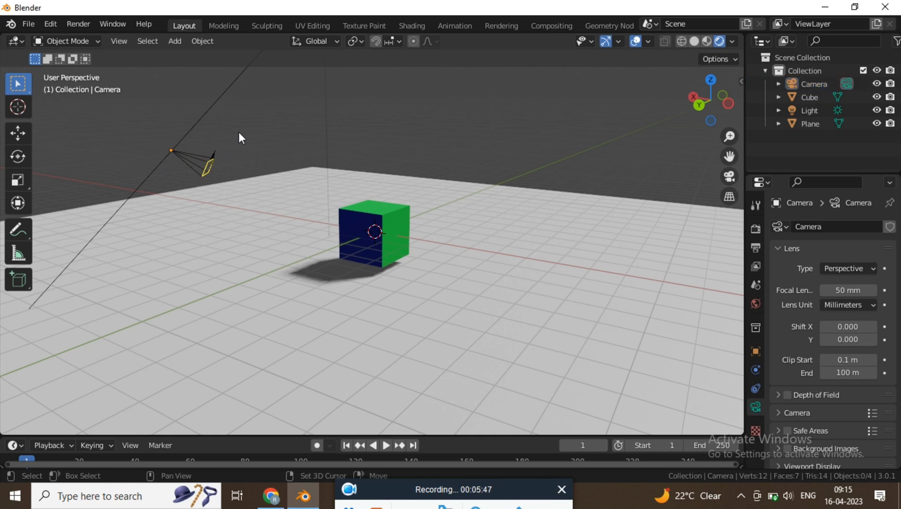
pyautogui.hotkey('shift', 'a')
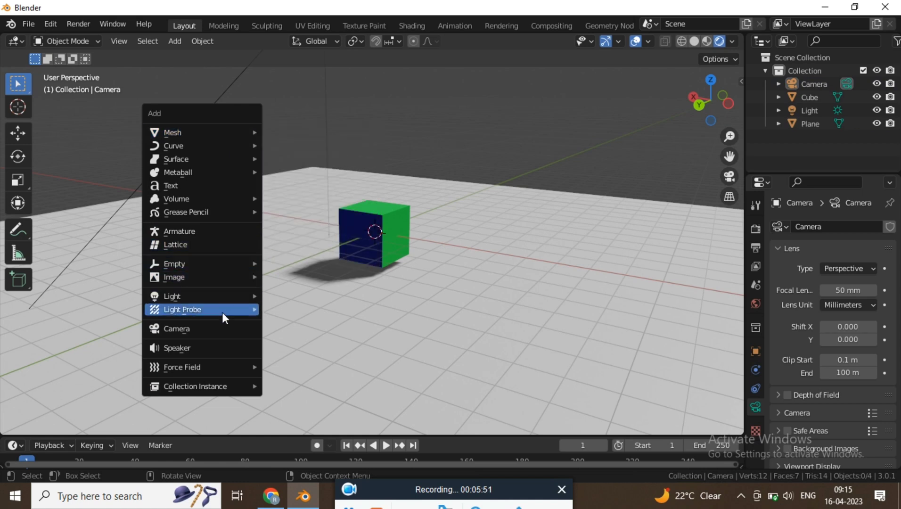
pyautogui.click(219, 328)
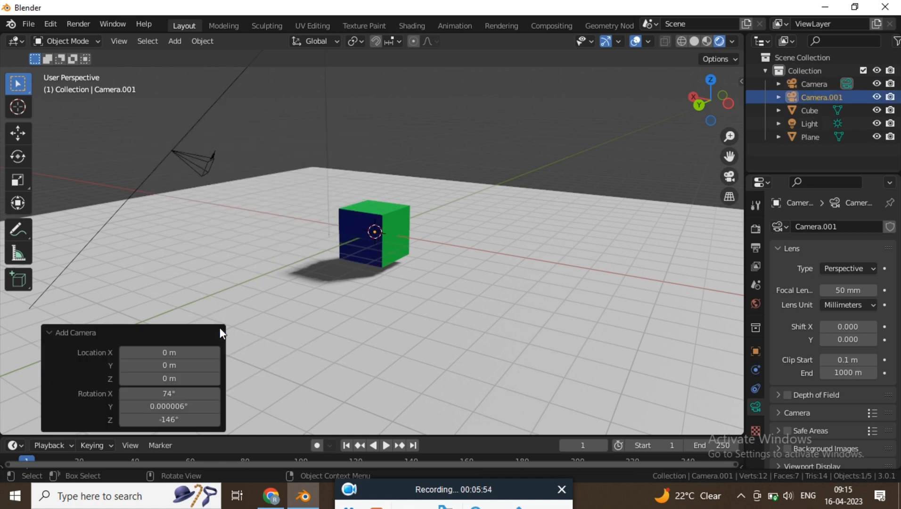
pyautogui.scroll(-6, 596, 136)
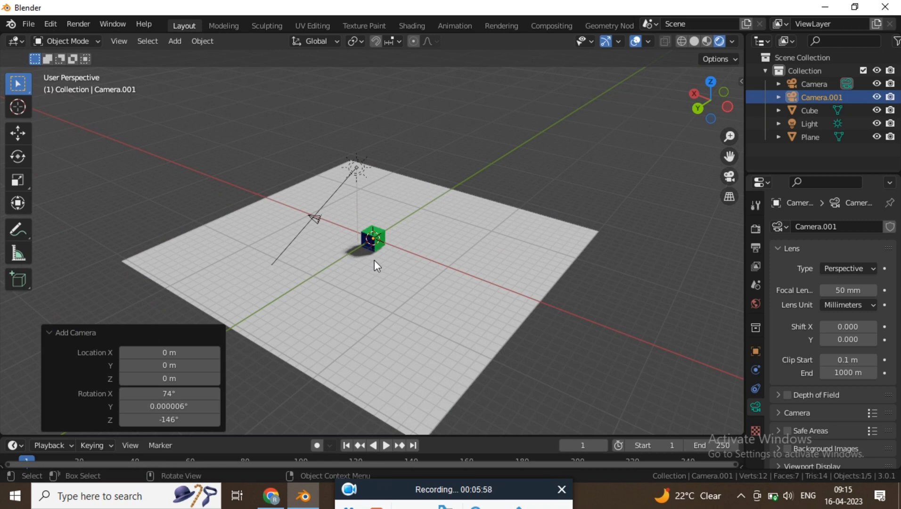
pyautogui.press('Delete')
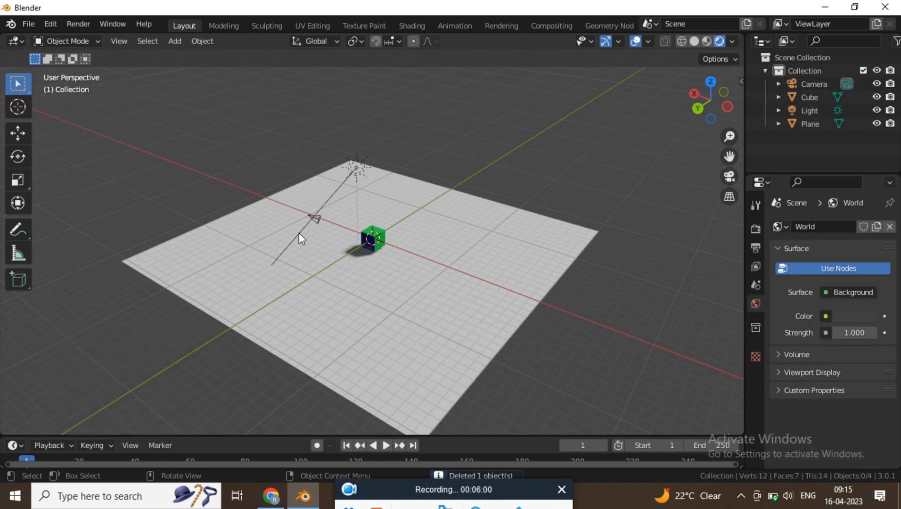
# Check the cube's framing through the scene camera and return to the free perspective view
pyautogui.scroll(6, 331, 224)
pyautogui.moveTo(332, 223); pyautogui.dragTo(363, 198, button='middle')
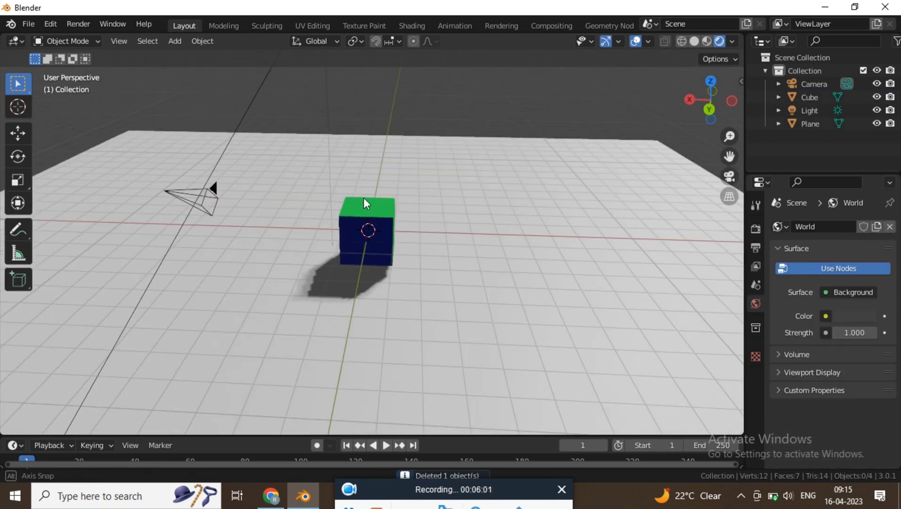
pyautogui.click(729, 176)
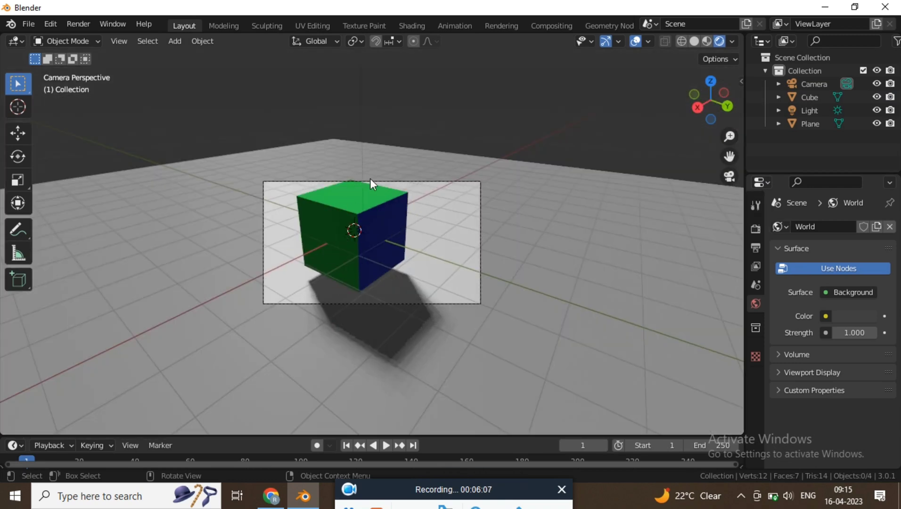
pyautogui.moveTo(438, 220); pyautogui.dragTo(345, 228, button='middle')
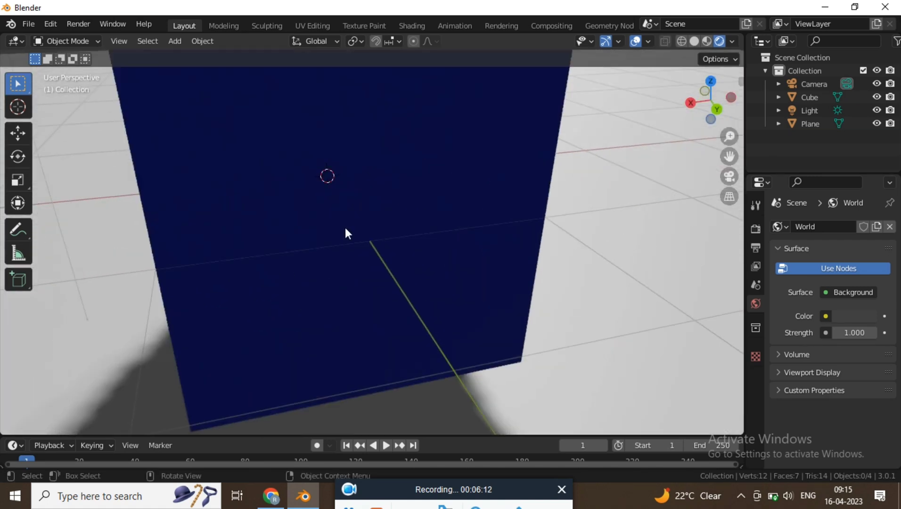
pyautogui.scroll(-6, 346, 231)
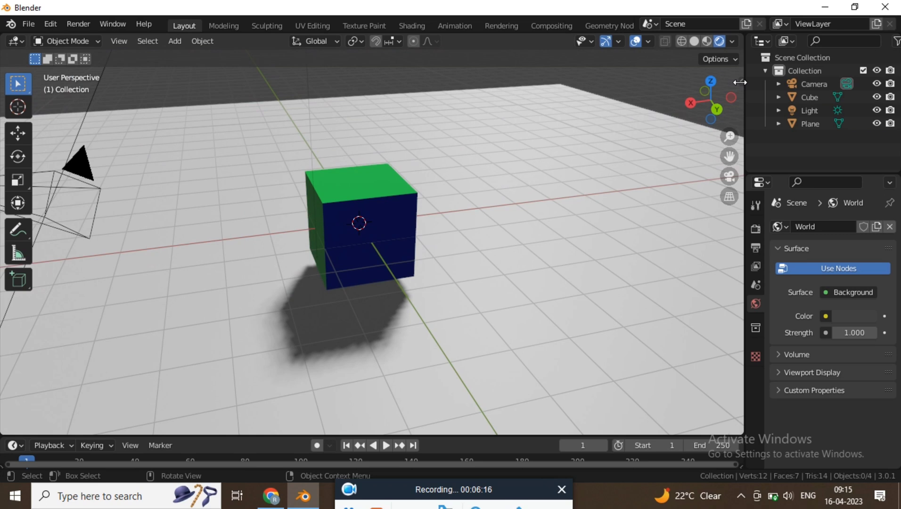
# Enable the Camera to View lock in the 3D viewport's View Lock settings
pyautogui.moveTo(739, 82); pyautogui.dragTo(897, 83)
pyautogui.press('n')
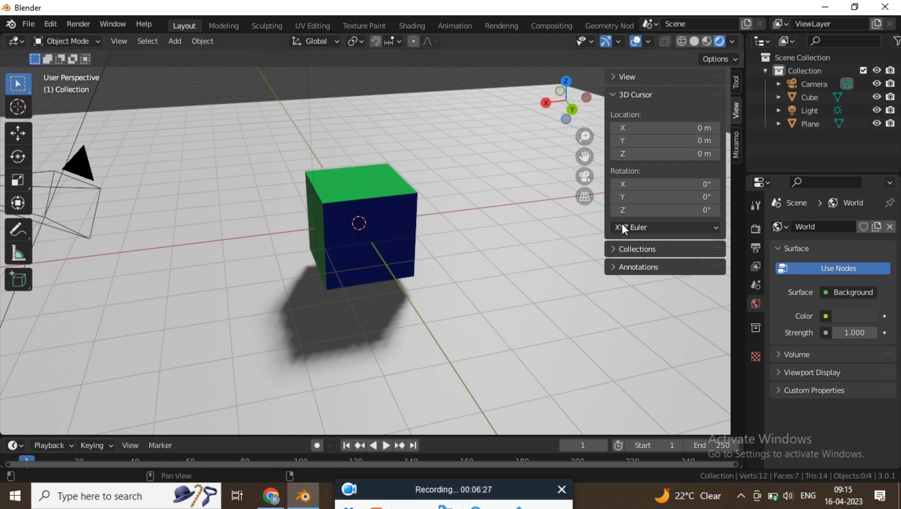
pyautogui.click(699, 227)
pyautogui.click(635, 253)
pyautogui.click(612, 250)
pyautogui.click(612, 313)
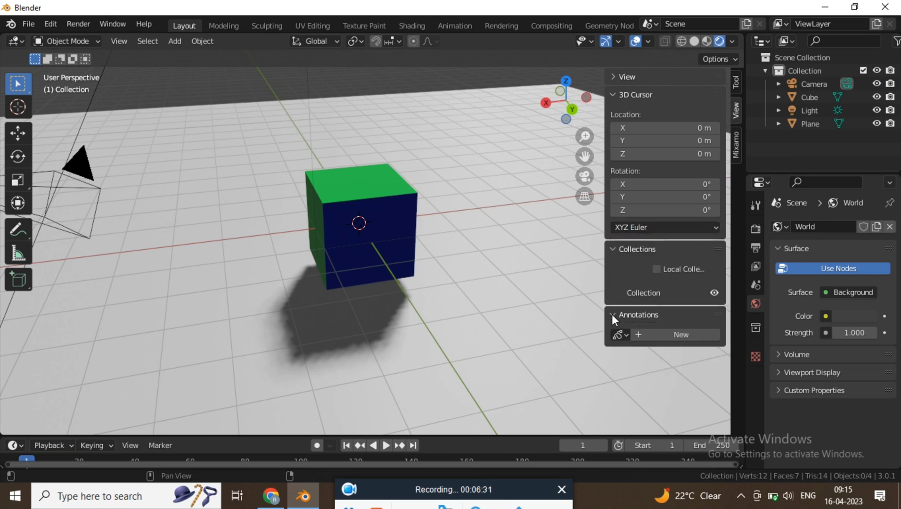
pyautogui.click(616, 90)
pyautogui.click(613, 90)
pyautogui.click(609, 76)
pyautogui.click(659, 192)
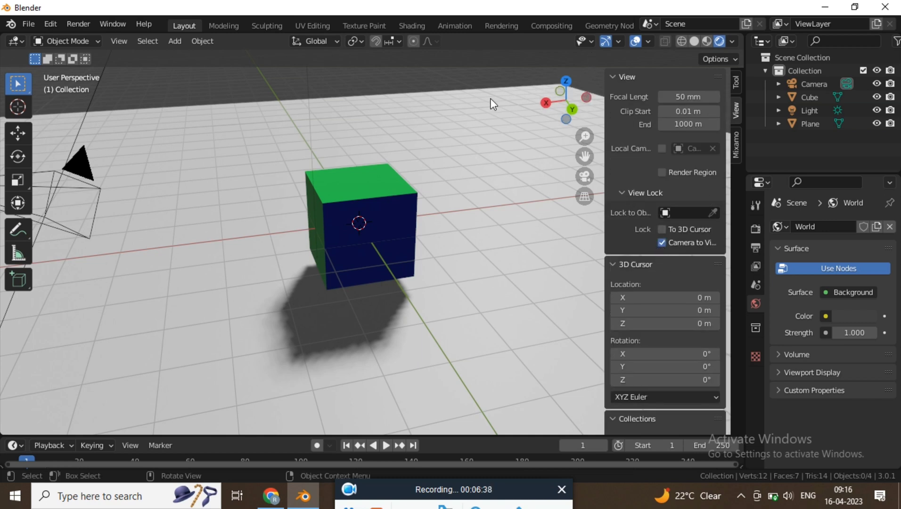
# Hide the viewport sidebar and look through the scene camera
pyautogui.click(550, 117)
pyautogui.press('n')
pyautogui.click(726, 174)
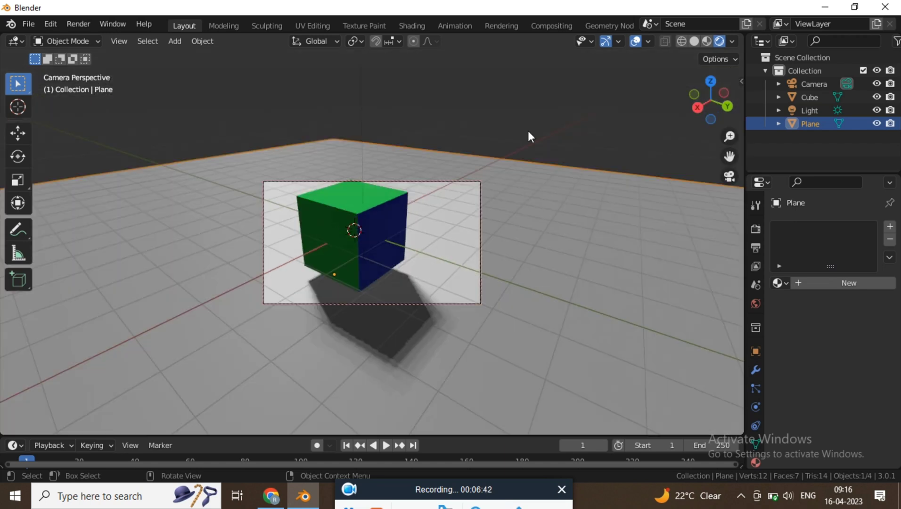
# Adjust the view-locked camera so the whole cube and most of its shadow fit inside the camera frame
pyautogui.scroll(-2, 368, 228)
pyautogui.moveTo(367, 228)
pyautogui.mouseDown(button='middle')
pyautogui.moveTo(344, 215)
pyautogui.moveTo(380, 217)
pyautogui.mouseUp(button='middle')
pyautogui.scroll(3, 350, 220)
pyautogui.scroll(-2, 348, 220)
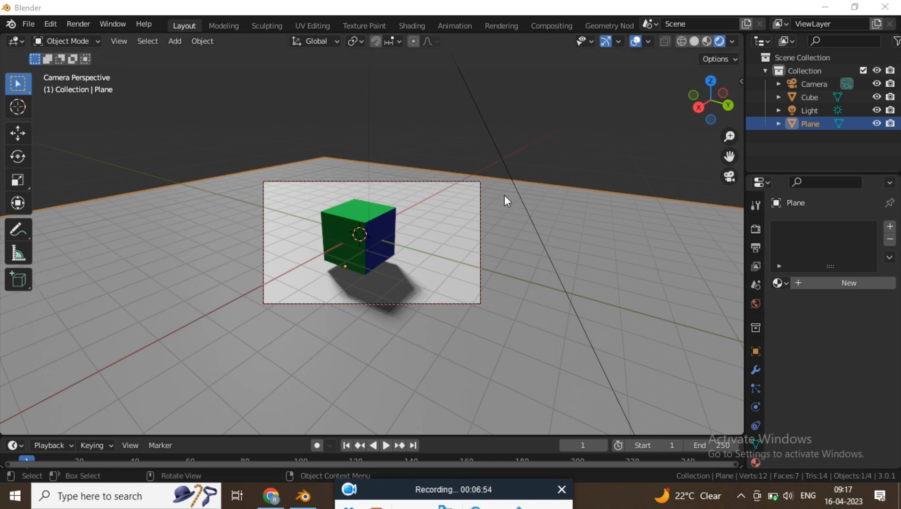
# Set the output resolution's Y value to 720 px in the scene's format settings
pyautogui.click(756, 247)
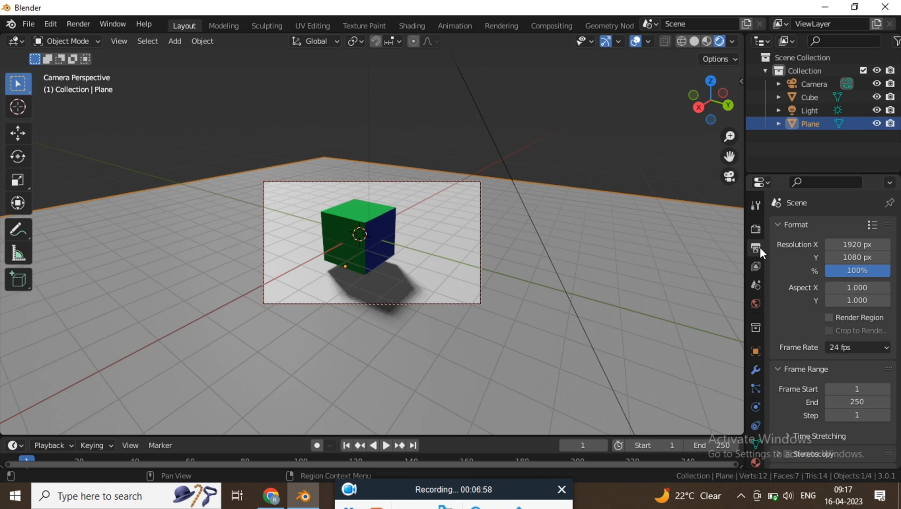
pyautogui.click(858, 244)
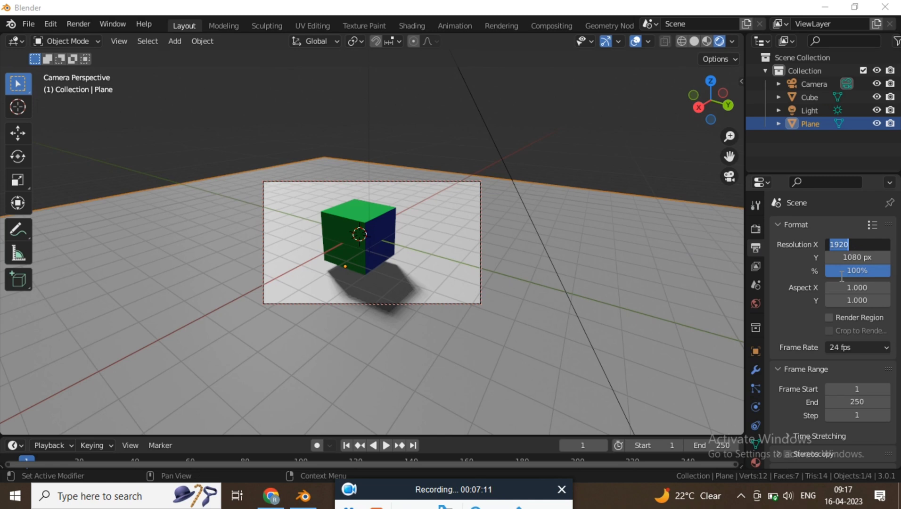
pyautogui.click(859, 256)
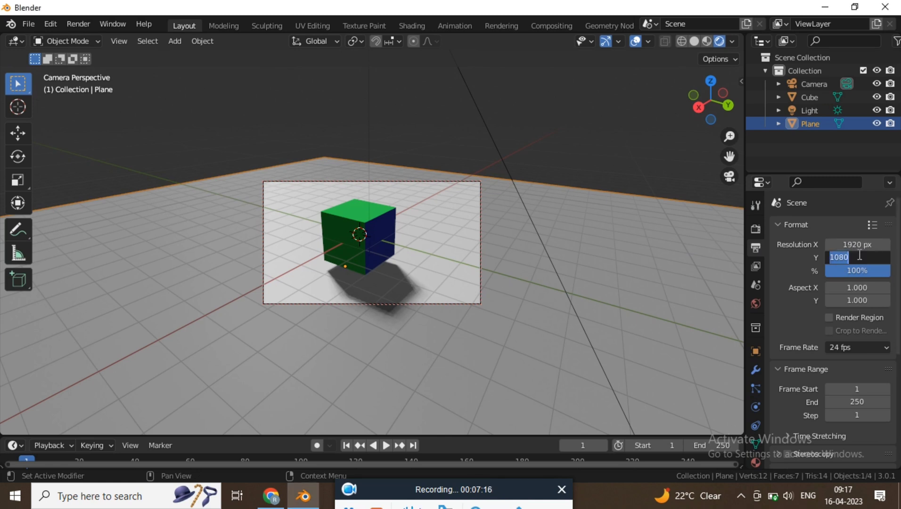
pyautogui.write('720')
pyautogui.press('Return')
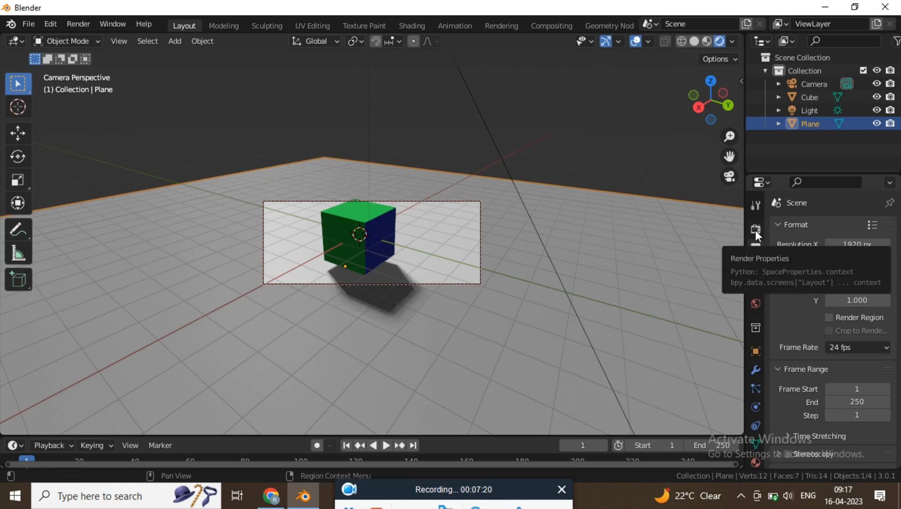
# Switch the scene's render engine to Cycles
pyautogui.click(755, 229)
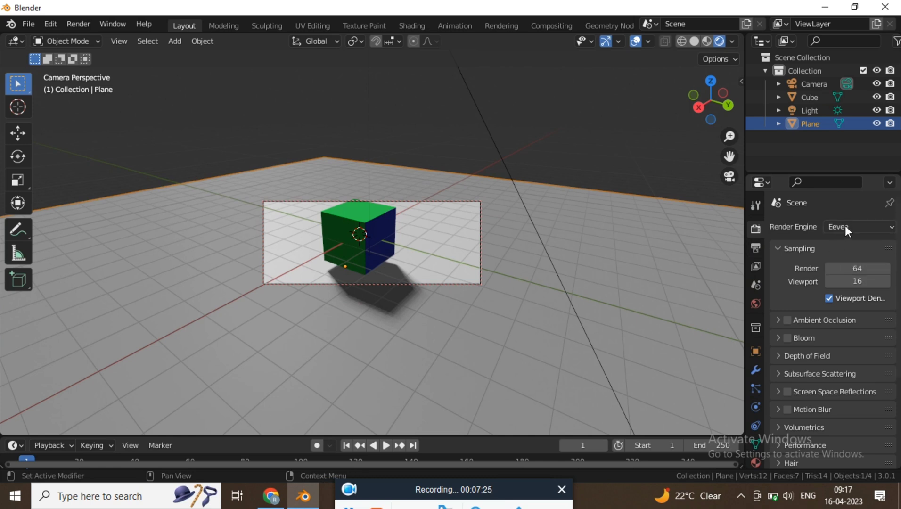
pyautogui.click(858, 228)
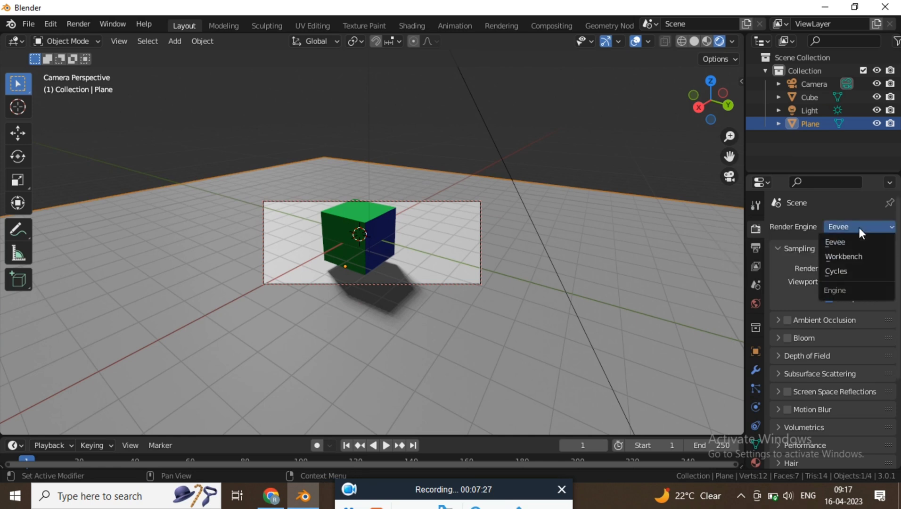
pyautogui.click(862, 272)
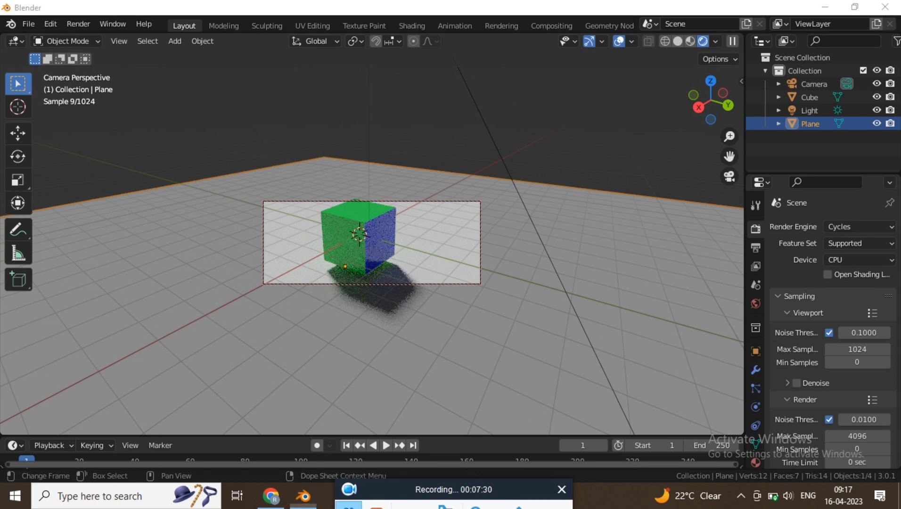
# Select the scene camera and render a still image of its view
pyautogui.click(412, 228)
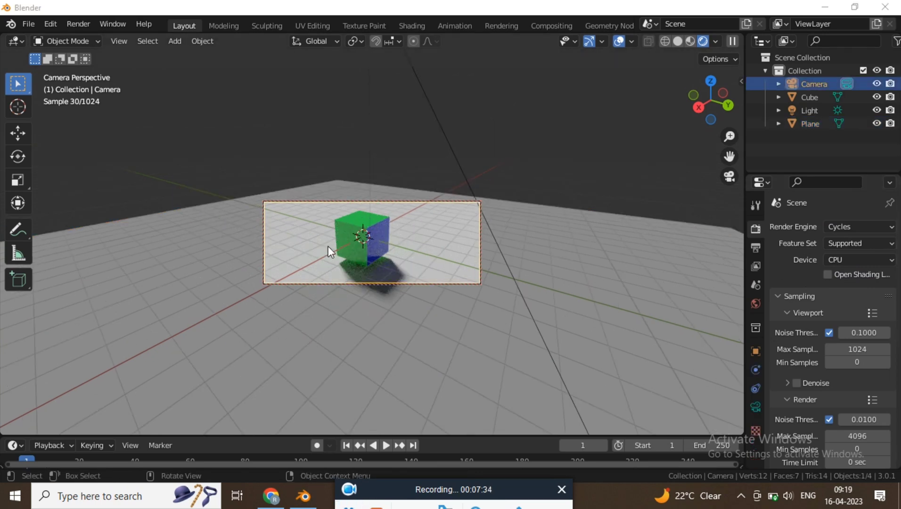
pyautogui.click(79, 26)
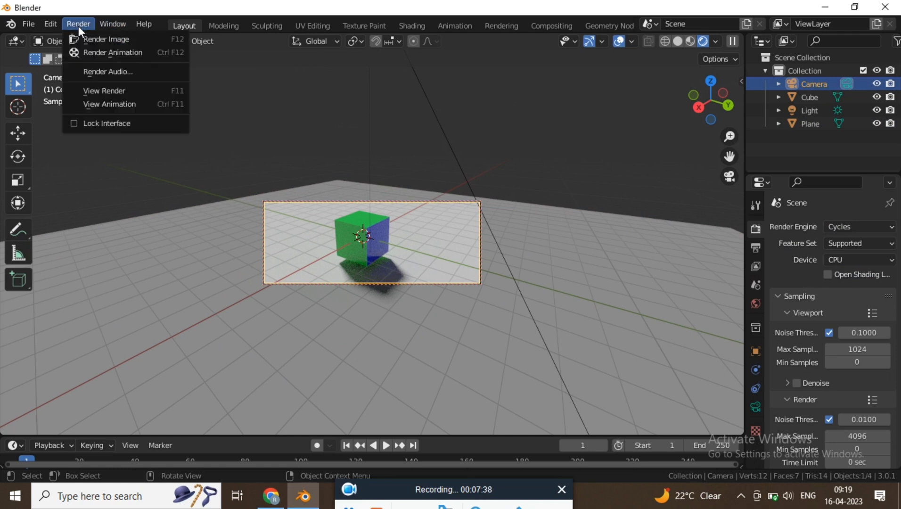
pyautogui.click(89, 39)
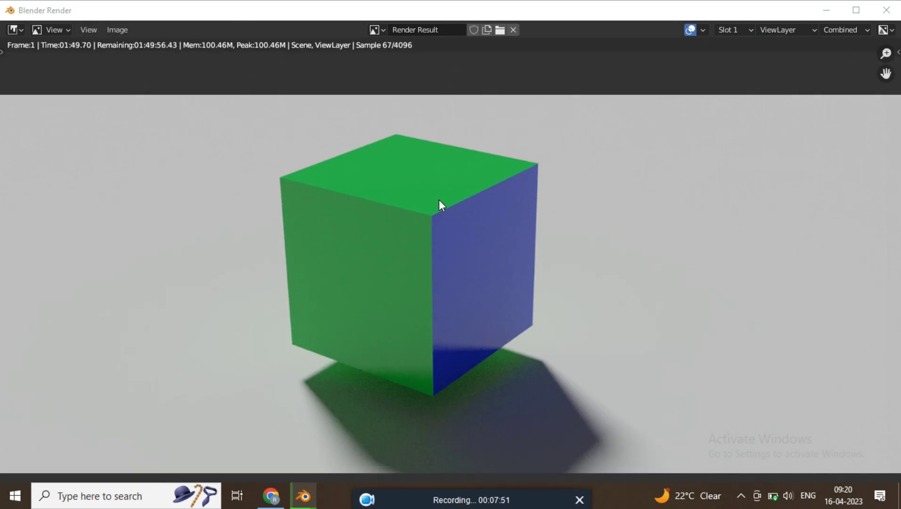
# Examine the cube's faces and shadow in the rendered image, up close and as a whole
pyautogui.moveTo(501, 173); pyautogui.dragTo(512, 156, button='middle')
pyautogui.moveTo(570, 197); pyautogui.dragTo(564, 206, button='middle')
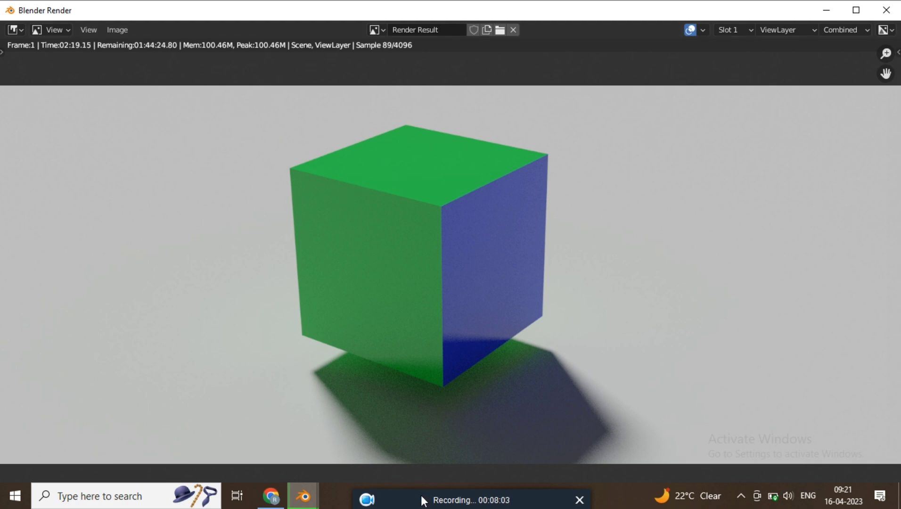
pyautogui.moveTo(416, 486)
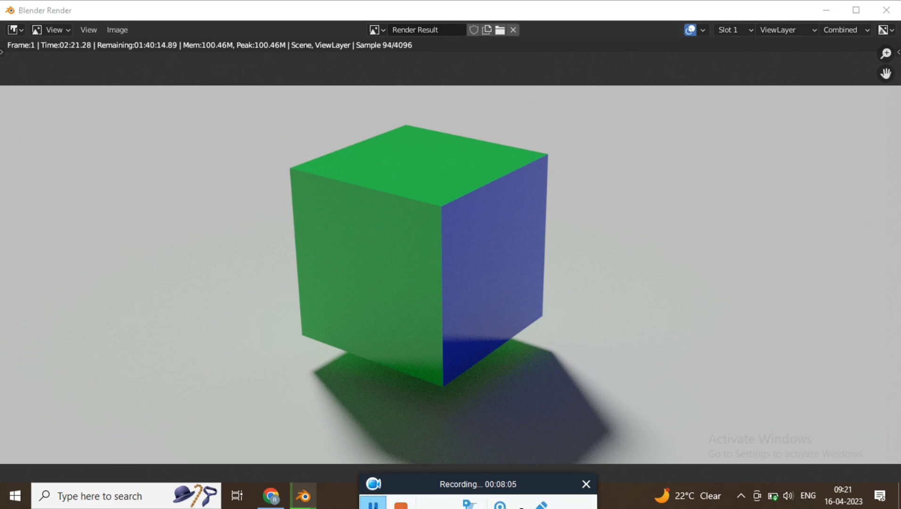
pyautogui.click(117, 30)
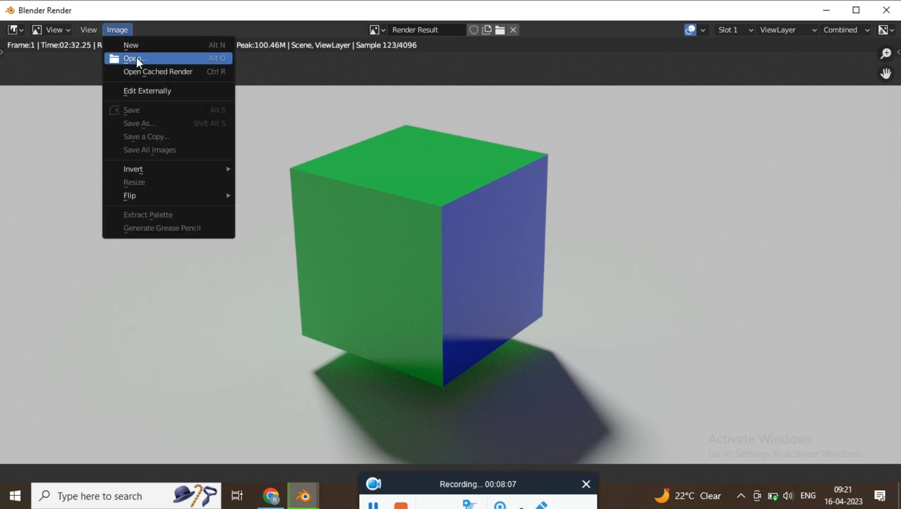
pyautogui.click(63, 29)
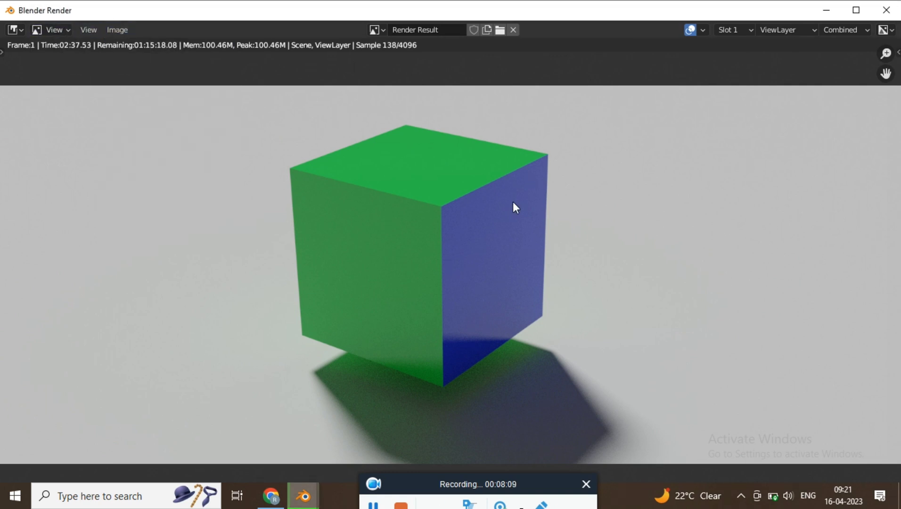
pyautogui.click(118, 29)
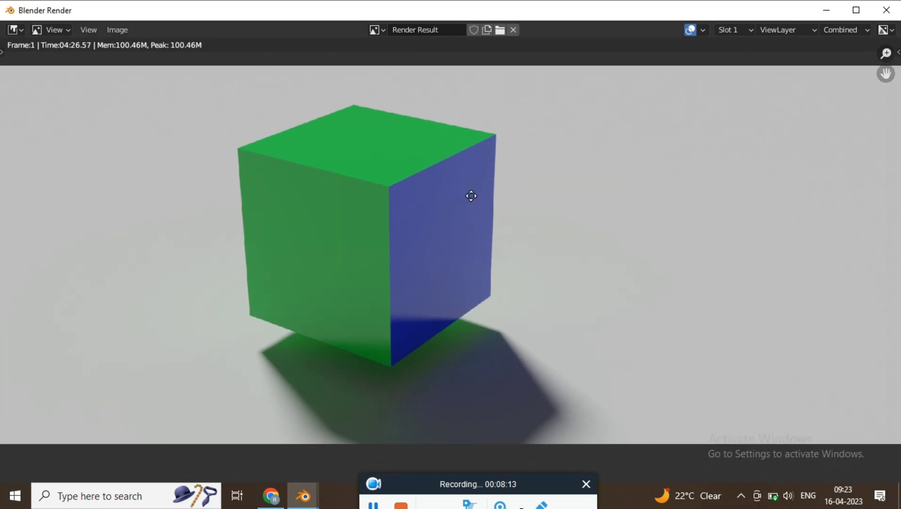
pyautogui.moveTo(471, 196); pyautogui.dragTo(487, 201, button='middle')
pyautogui.scroll(4, 462, 267)
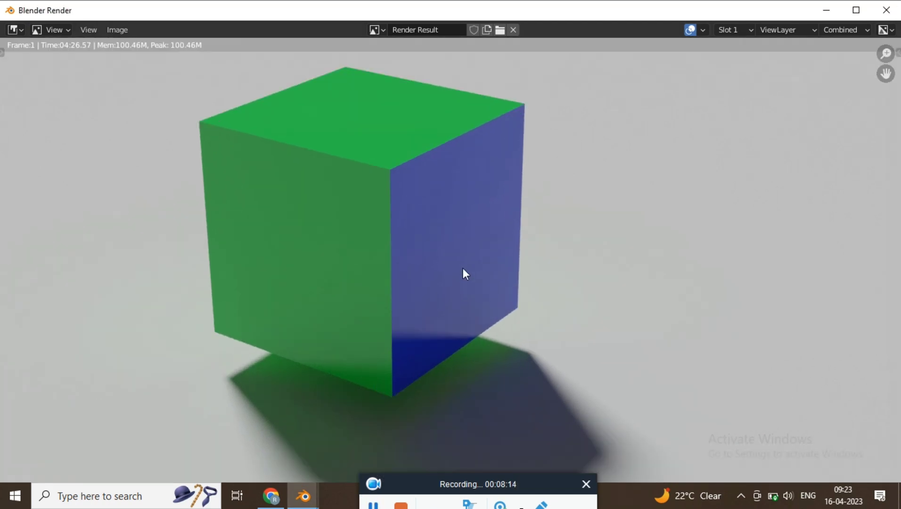
pyautogui.scroll(-5, 462, 267)
pyautogui.moveTo(462, 265); pyautogui.dragTo(481, 276, button='middle')
pyautogui.scroll(5, 450, 262)
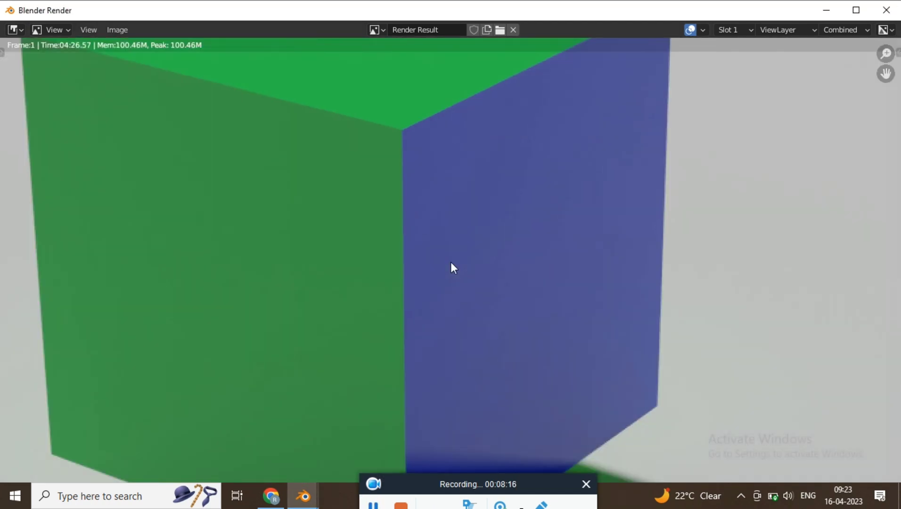
pyautogui.scroll(-3, 451, 262)
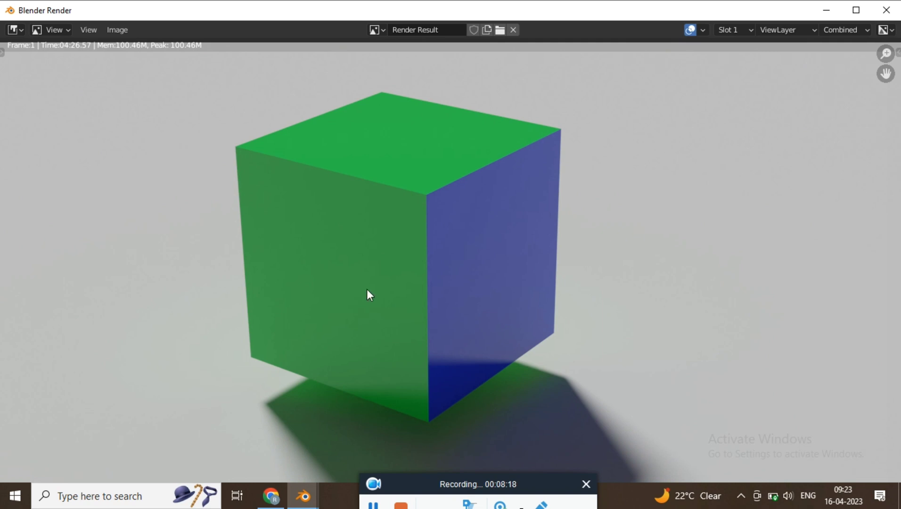
# Save the rendered image as ram.png in the Documents folder and close the render window
pyautogui.click(113, 29)
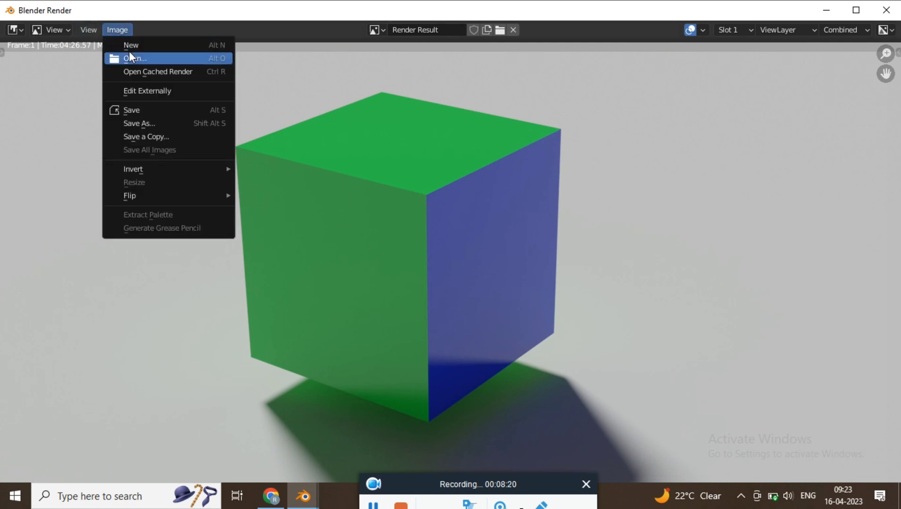
pyautogui.click(165, 123)
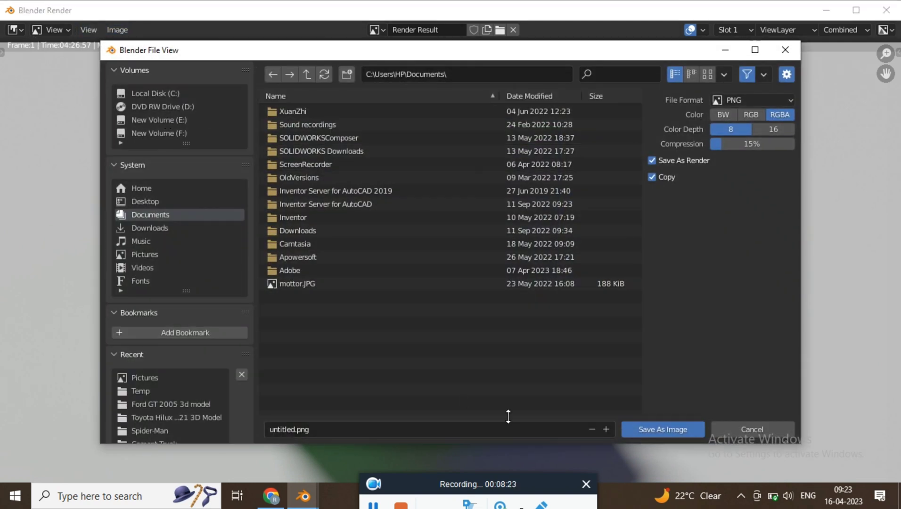
pyautogui.click(448, 429)
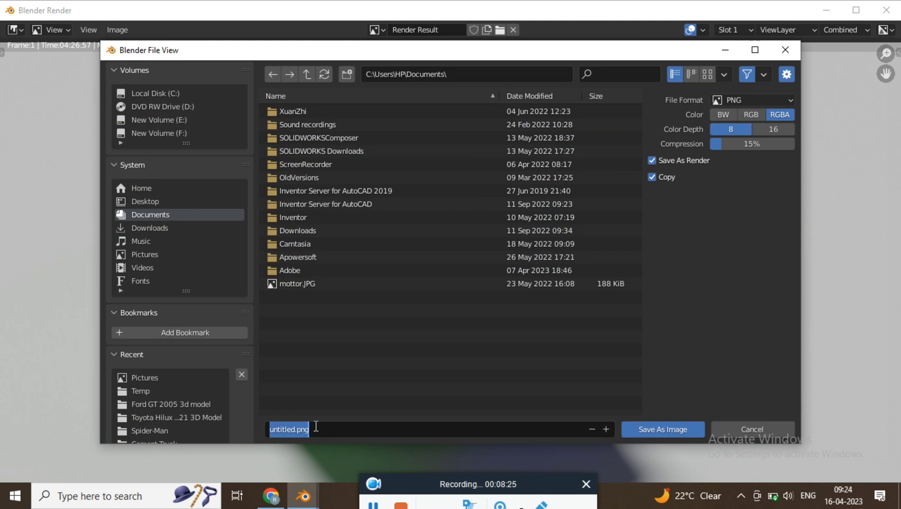
pyautogui.click(295, 429)
pyautogui.moveTo(296, 430); pyautogui.dragTo(259, 437)
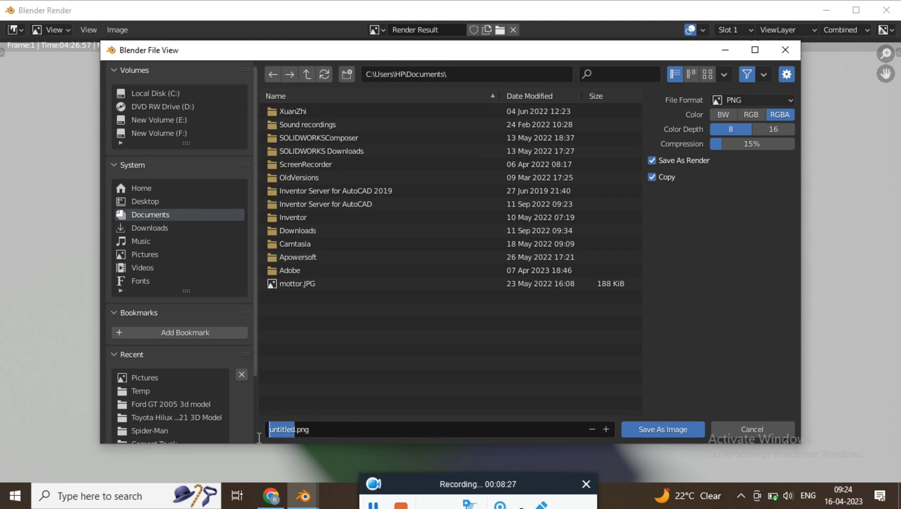
pyautogui.write('ram')
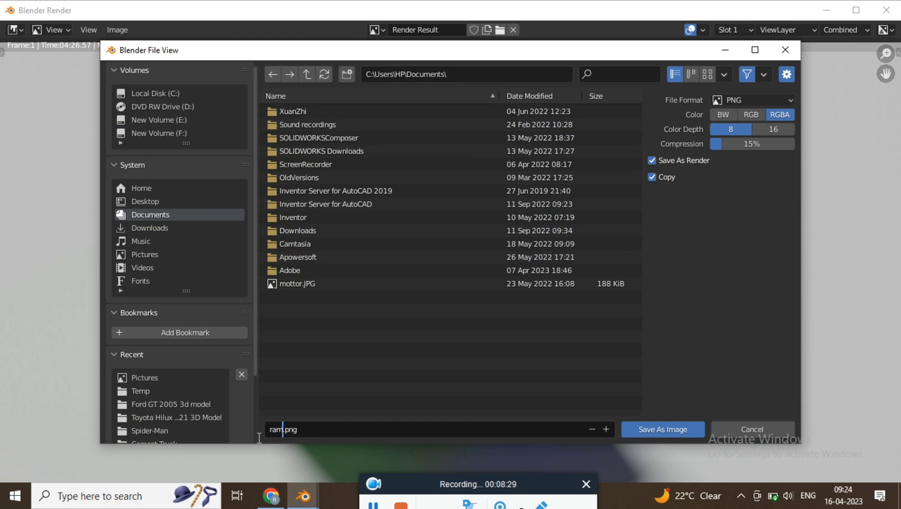
pyautogui.click(662, 430)
pyautogui.click(663, 428)
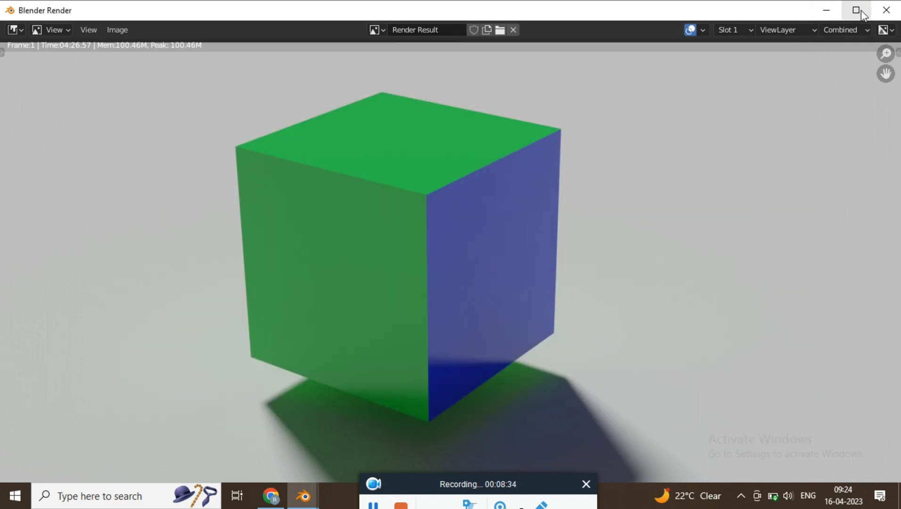
pyautogui.click(886, 10)
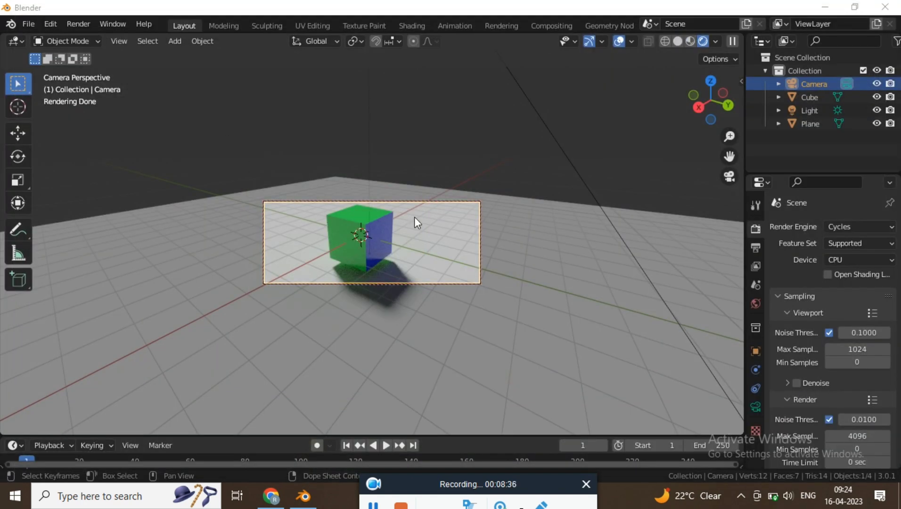
# Select the light, leave the camera view for a free perspective view, and switch the viewport to solid shading
pyautogui.click(583, 192)
pyautogui.moveTo(711, 171)
pyautogui.mouseDown(button='middle')
pyautogui.moveTo(659, 184)
pyautogui.moveTo(533, 172)
pyautogui.mouseUp(button='middle')
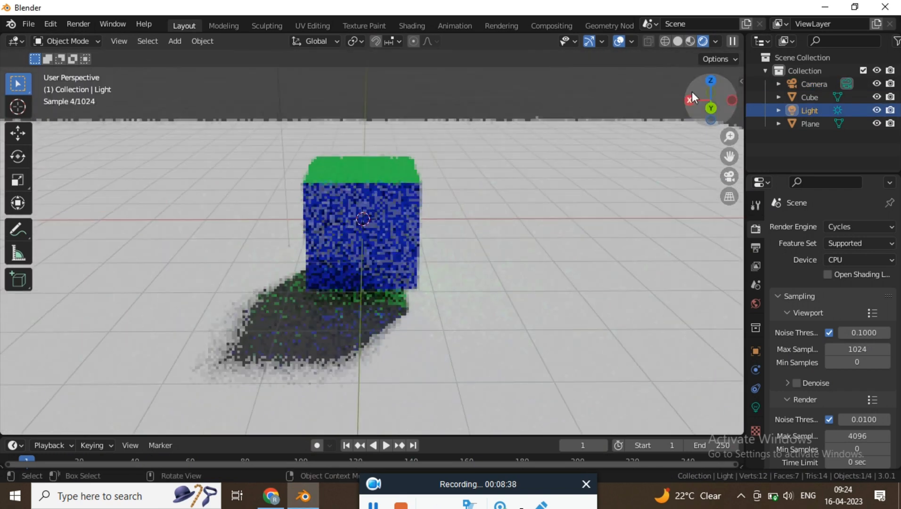
pyautogui.click(680, 42)
pyautogui.moveTo(581, 83); pyautogui.dragTo(139, 43, button='middle')
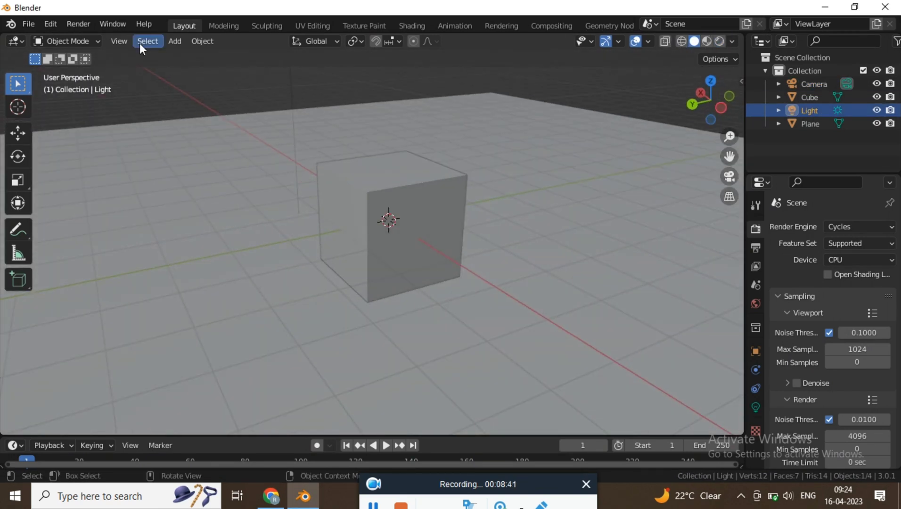
# Save the Blender project as tam.blend in the Temp folder
pyautogui.click(26, 21)
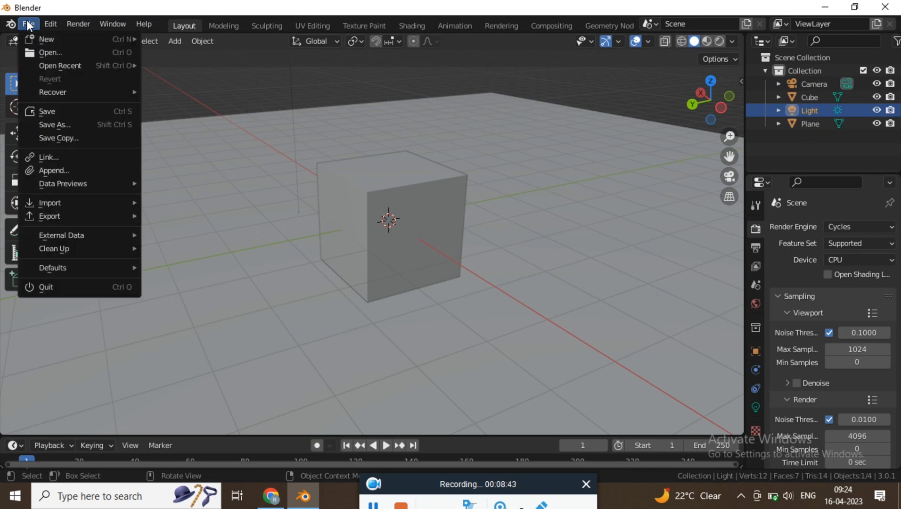
pyautogui.click(98, 123)
pyautogui.click(522, 424)
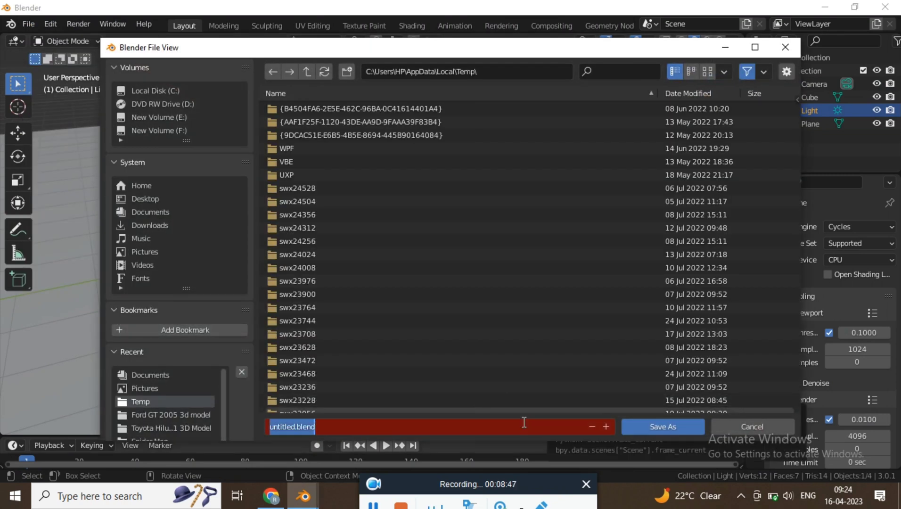
pyautogui.press('BackSpace')
pyautogui.write('tam')
pyautogui.press('Return')
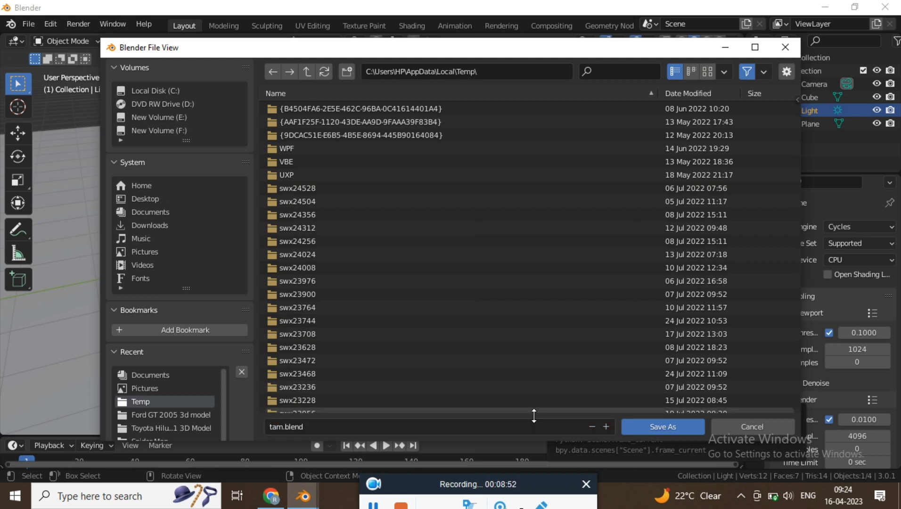
pyautogui.click(662, 426)
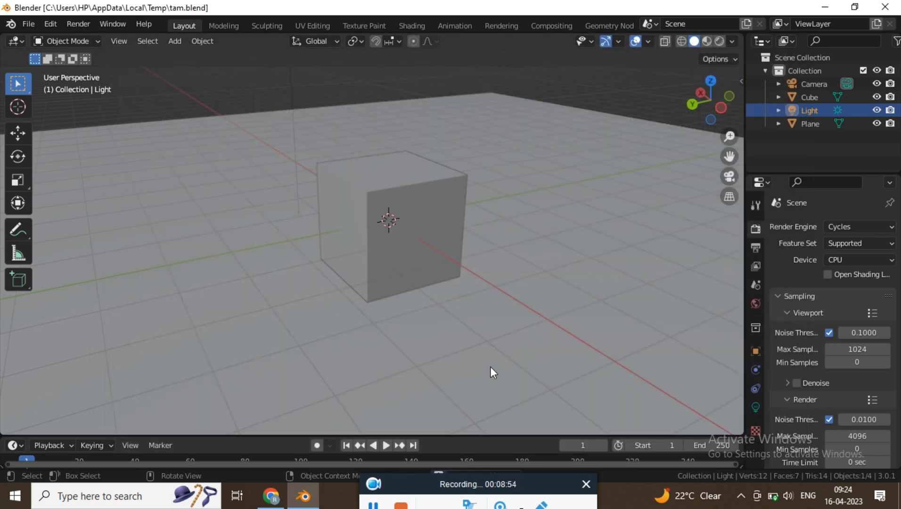